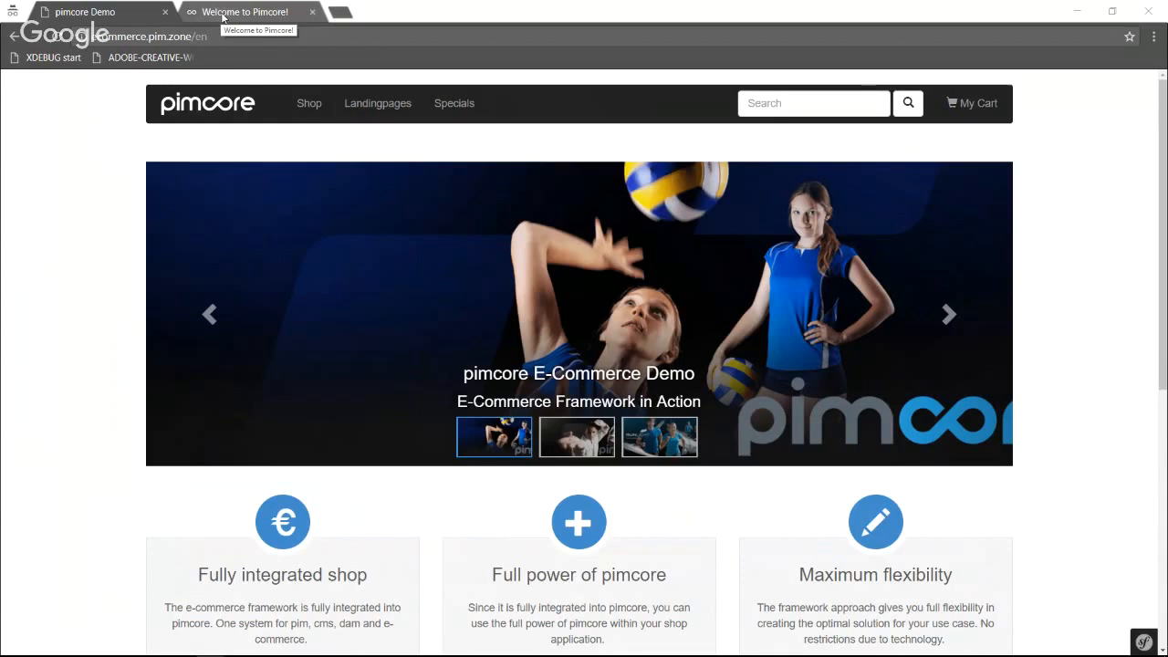
# Switch to the admin login page and log in with the saved admin username and its password.
pyautogui.click(223, 16)
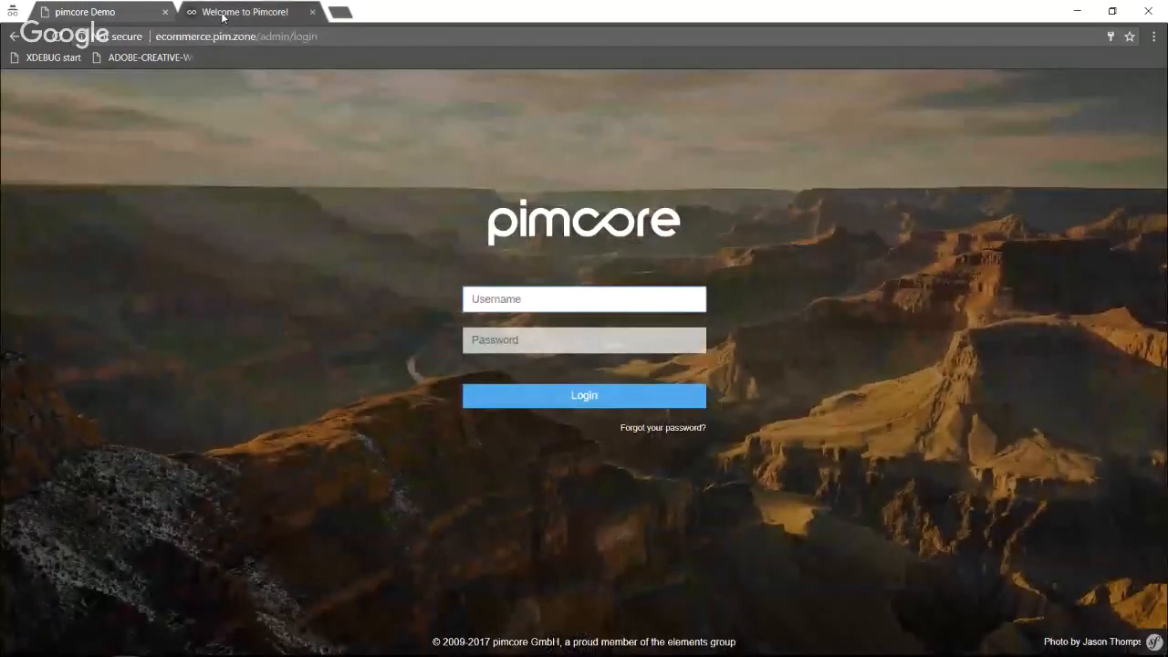
pyautogui.click(476, 299)
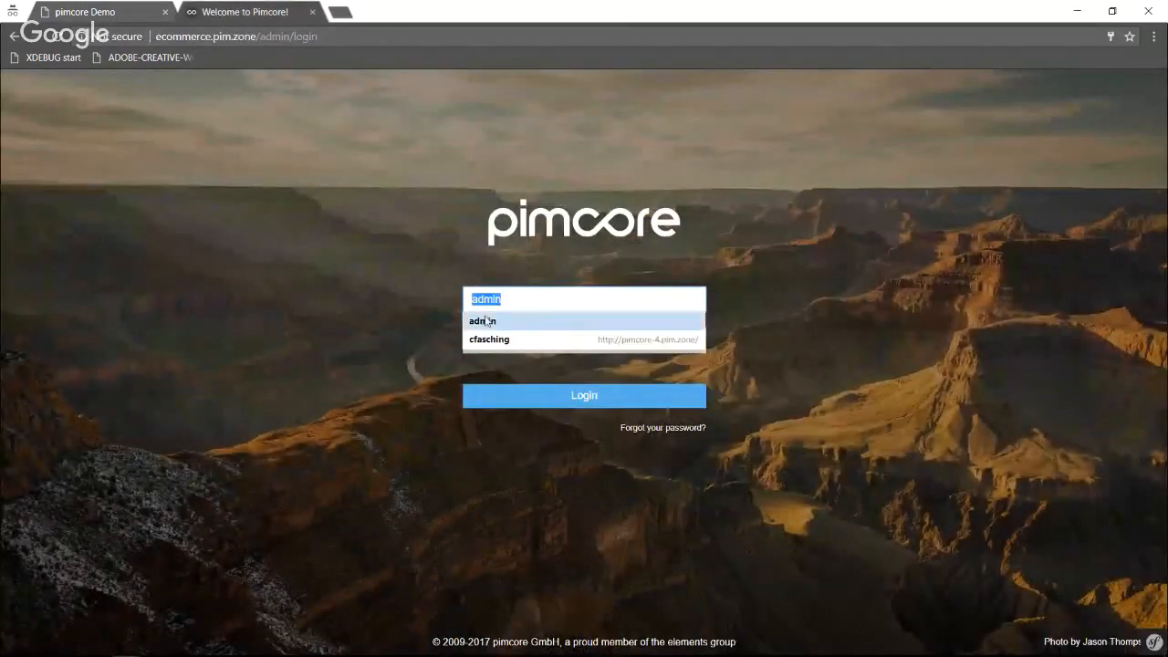
pyautogui.click(486, 321)
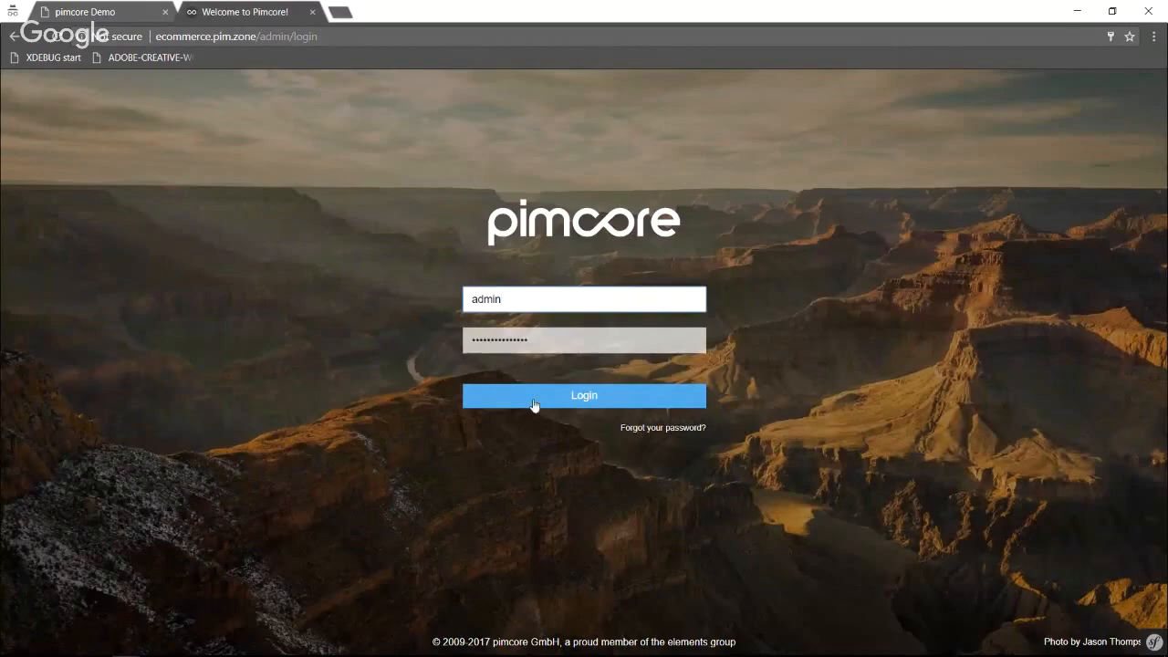
pyautogui.click(534, 404)
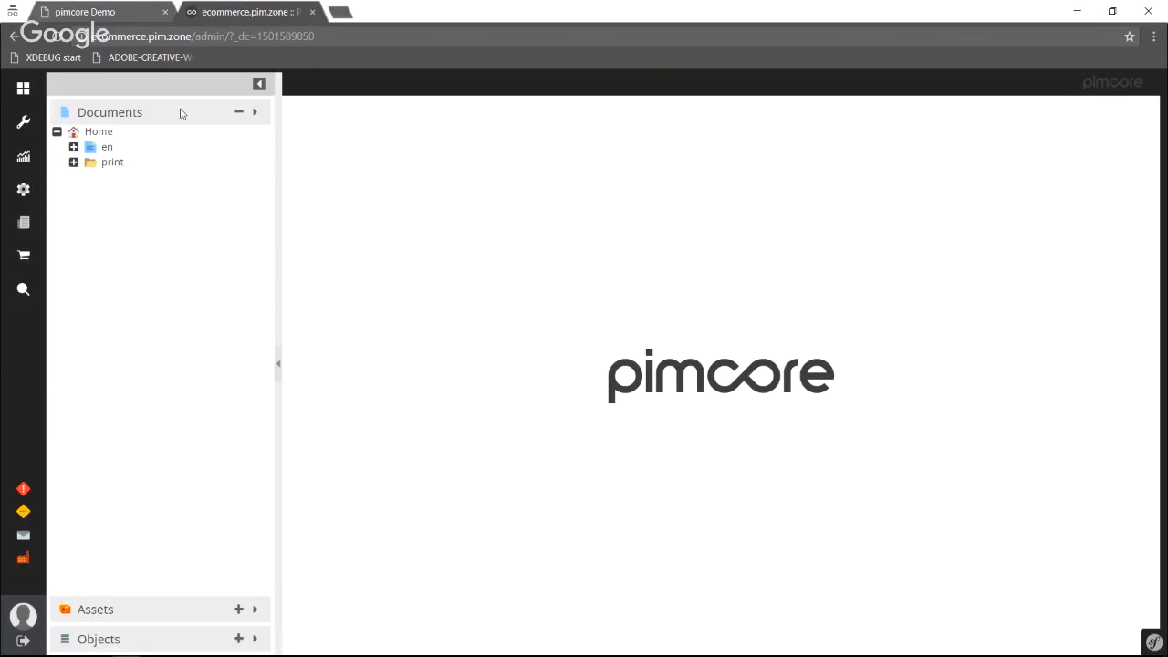
# Open the productmodel page under en/special-functions in the documents, and preview pimcore-logo-2013-grau.png in the assets.
pyautogui.click(73, 147)
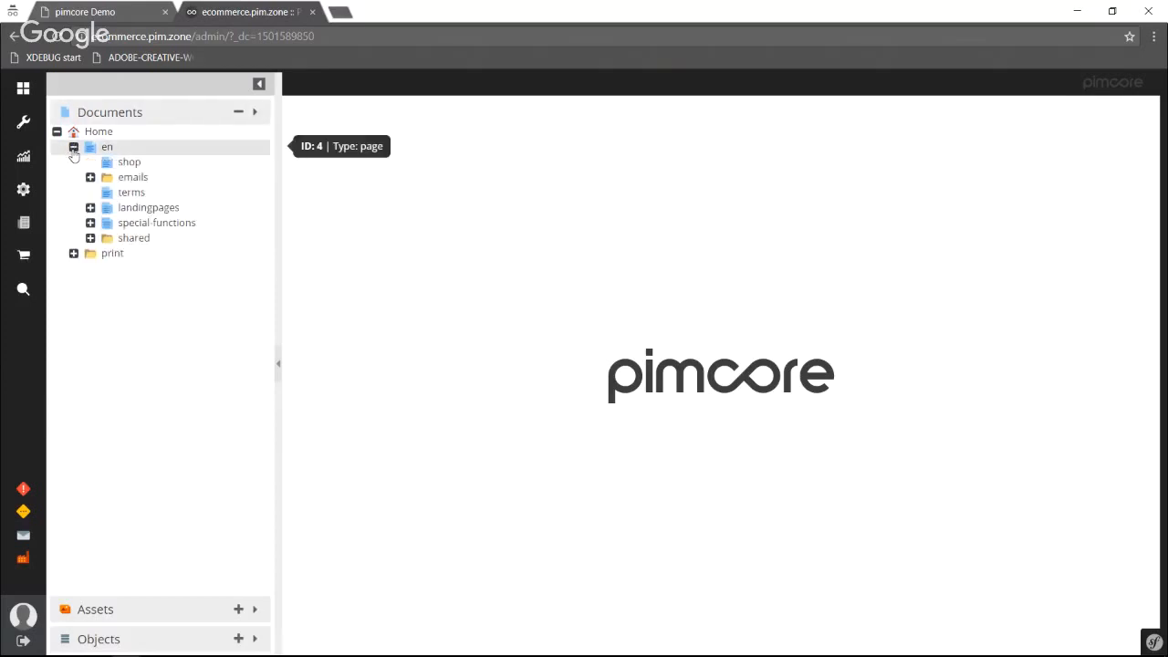
pyautogui.click(90, 224)
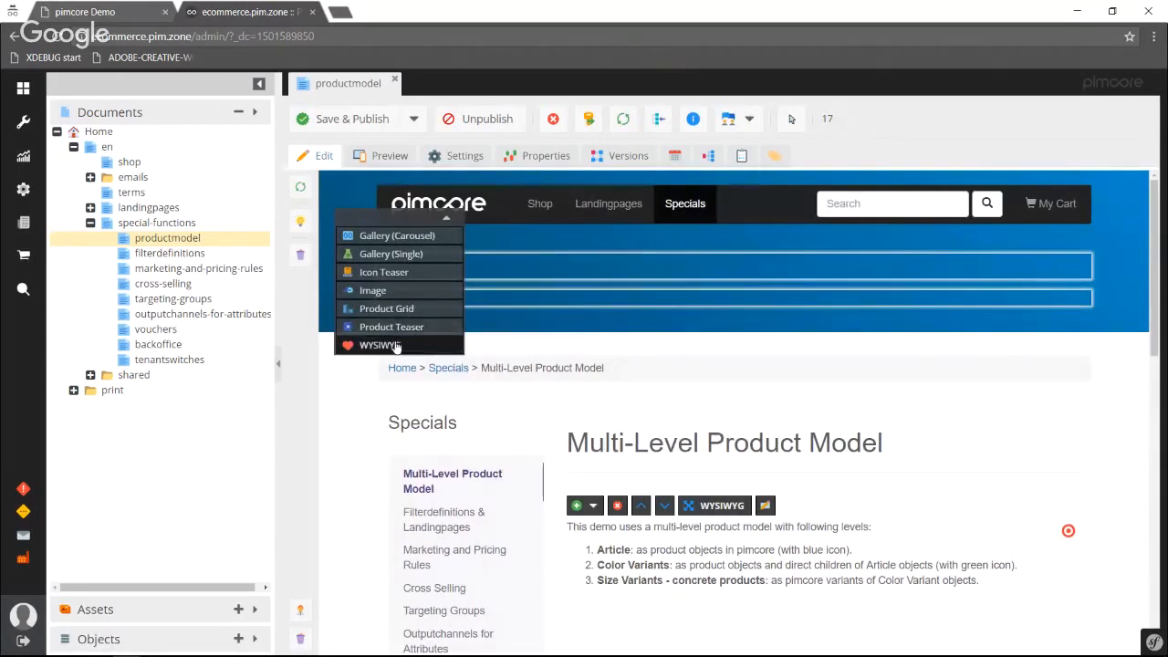
pyautogui.click(176, 621)
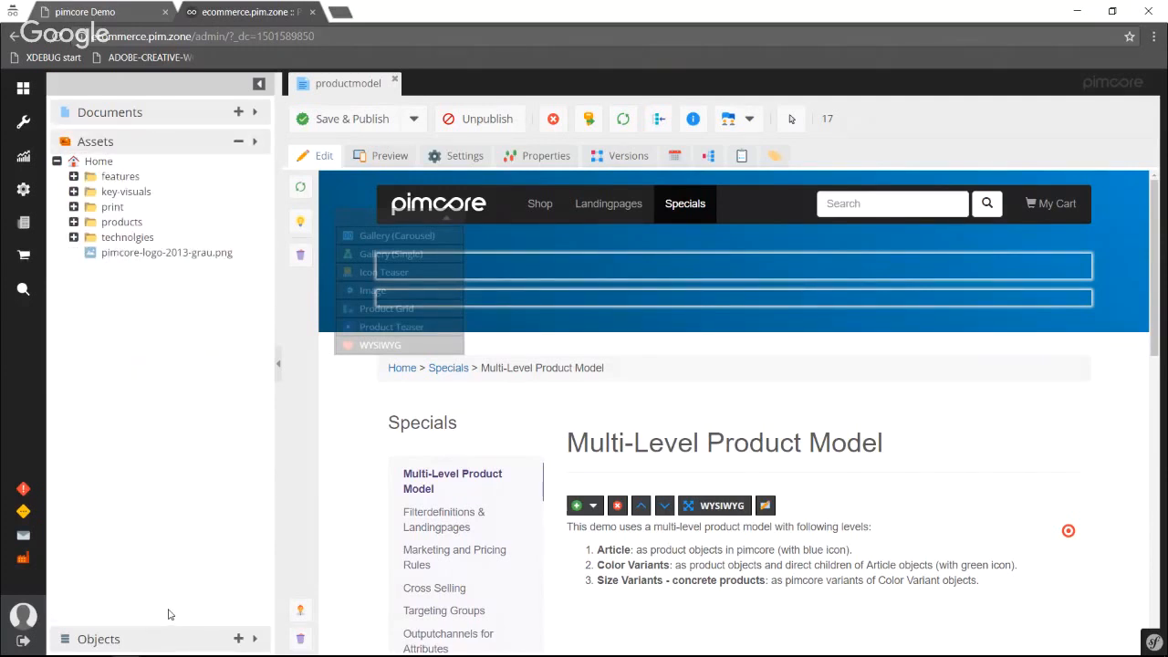
pyautogui.moveTo(115, 262)
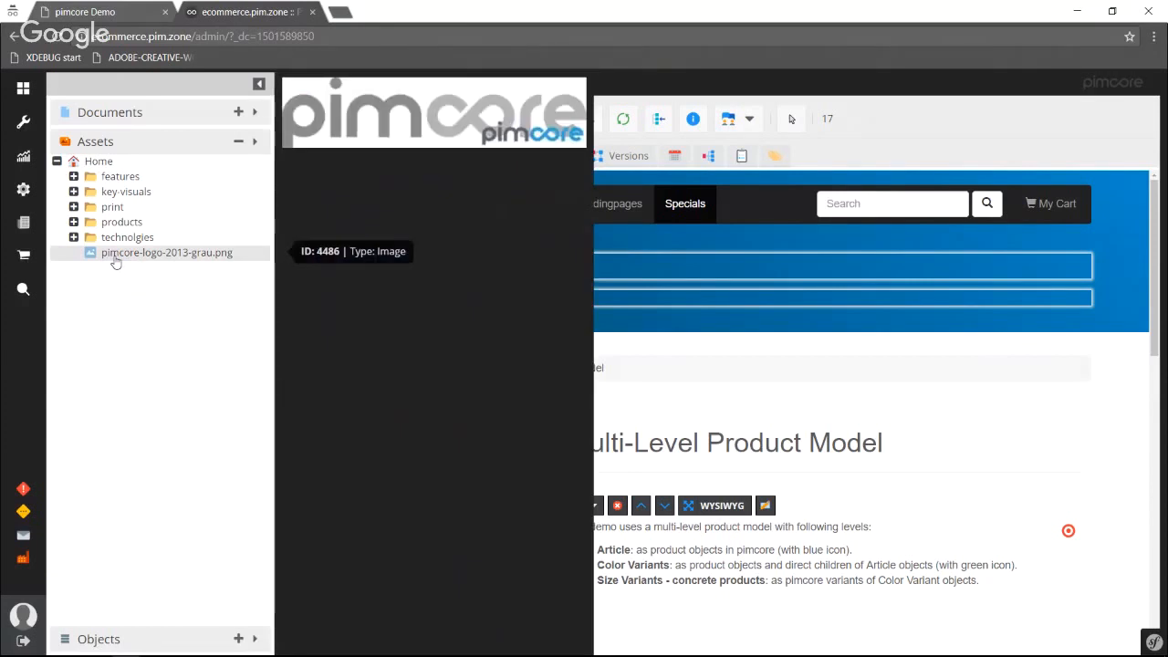
# Open the amarillo product object under products/products/outdoor/ss13/hardwear/rucksacke.
pyautogui.click(142, 641)
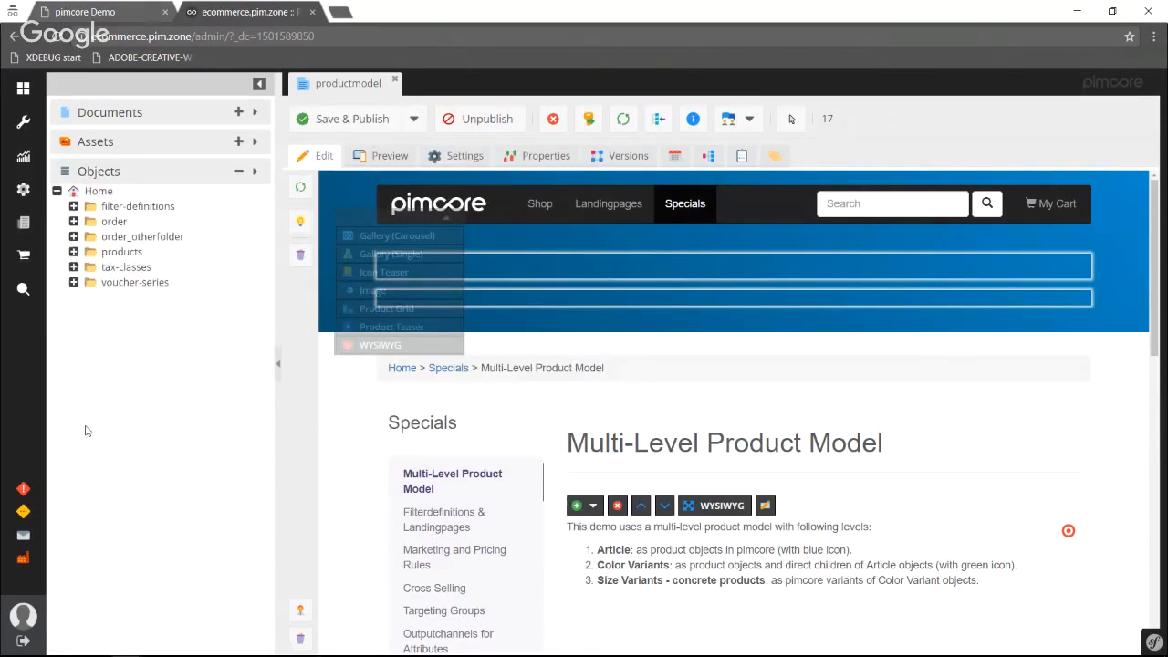
pyautogui.click(74, 254)
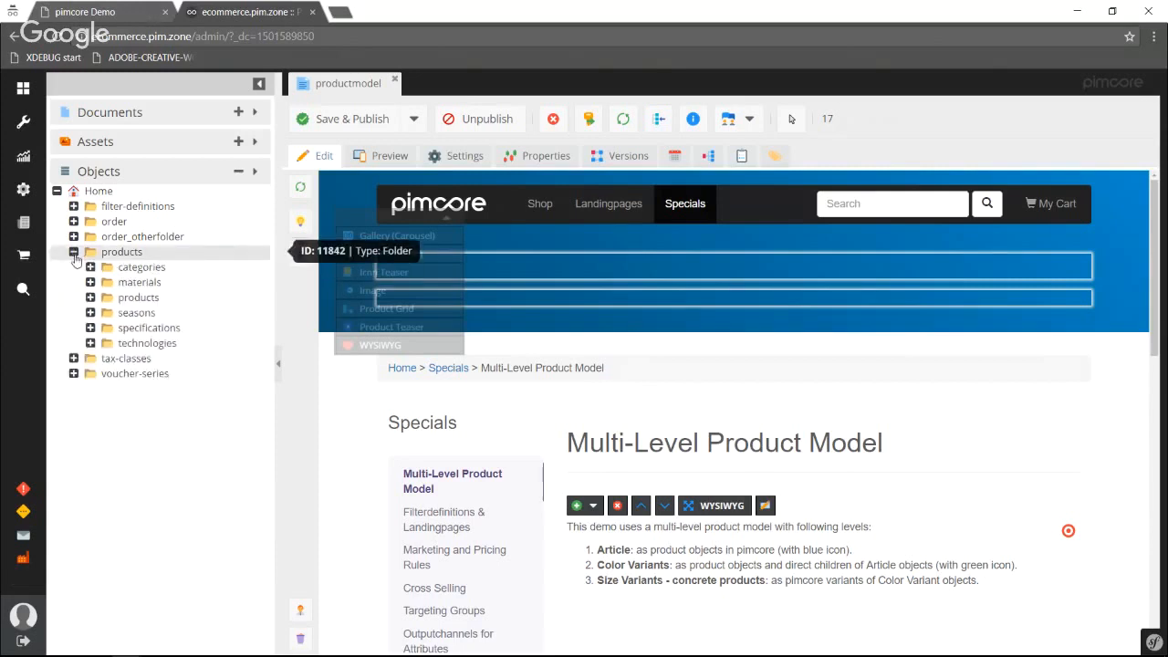
pyautogui.click(91, 297)
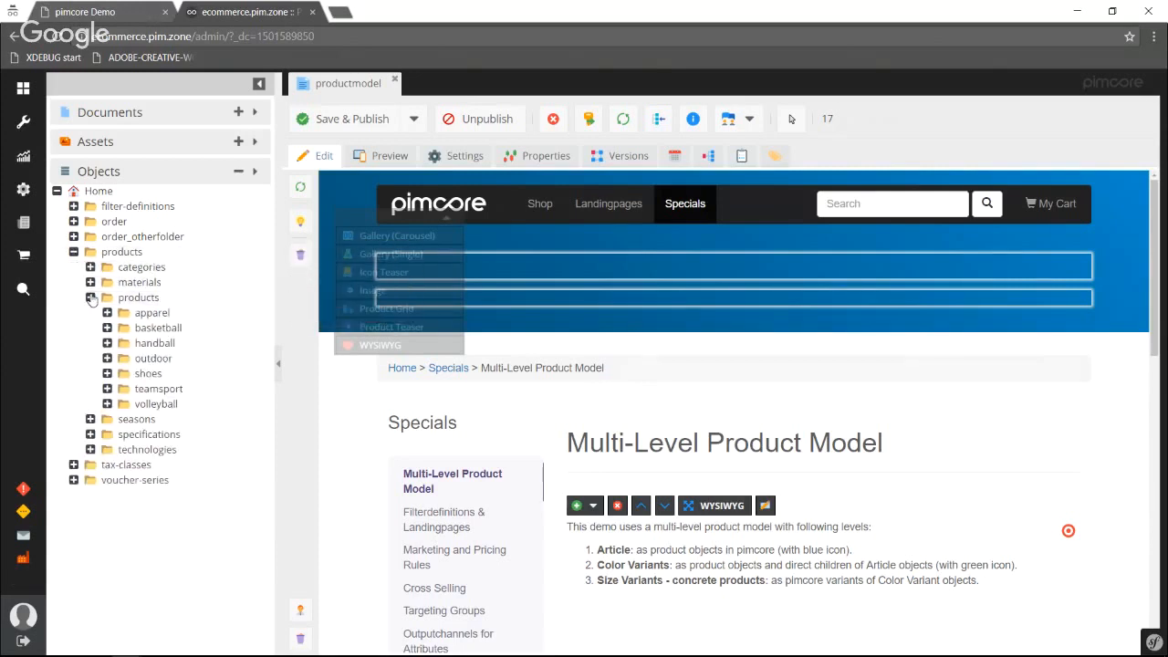
pyautogui.click(107, 327)
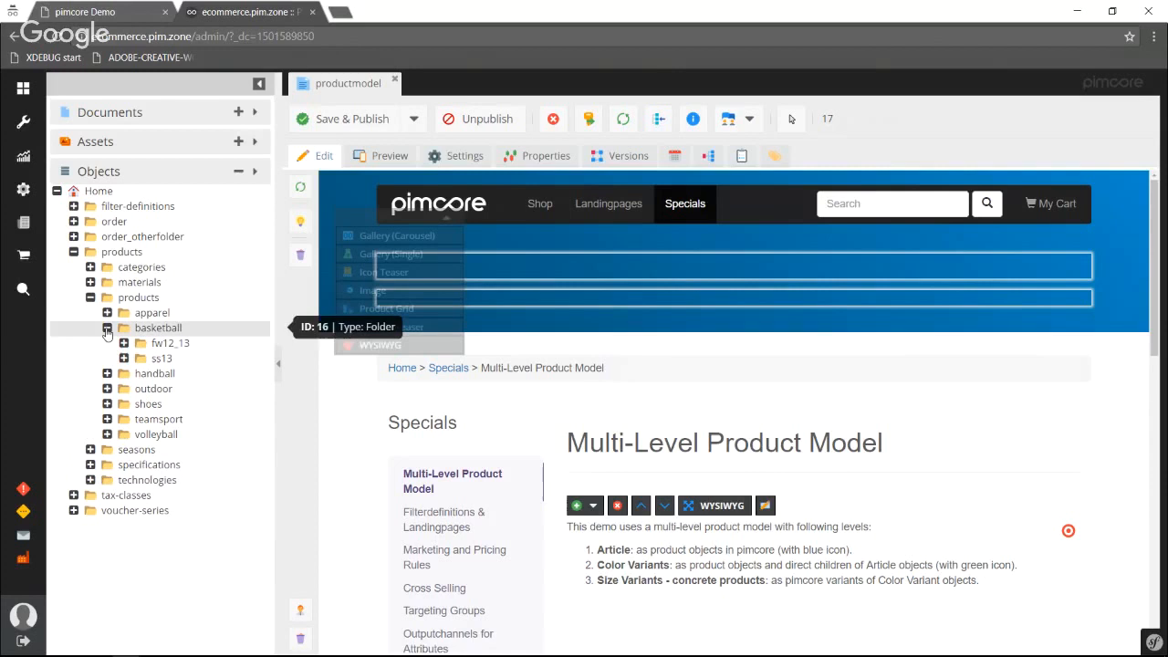
pyautogui.click(107, 389)
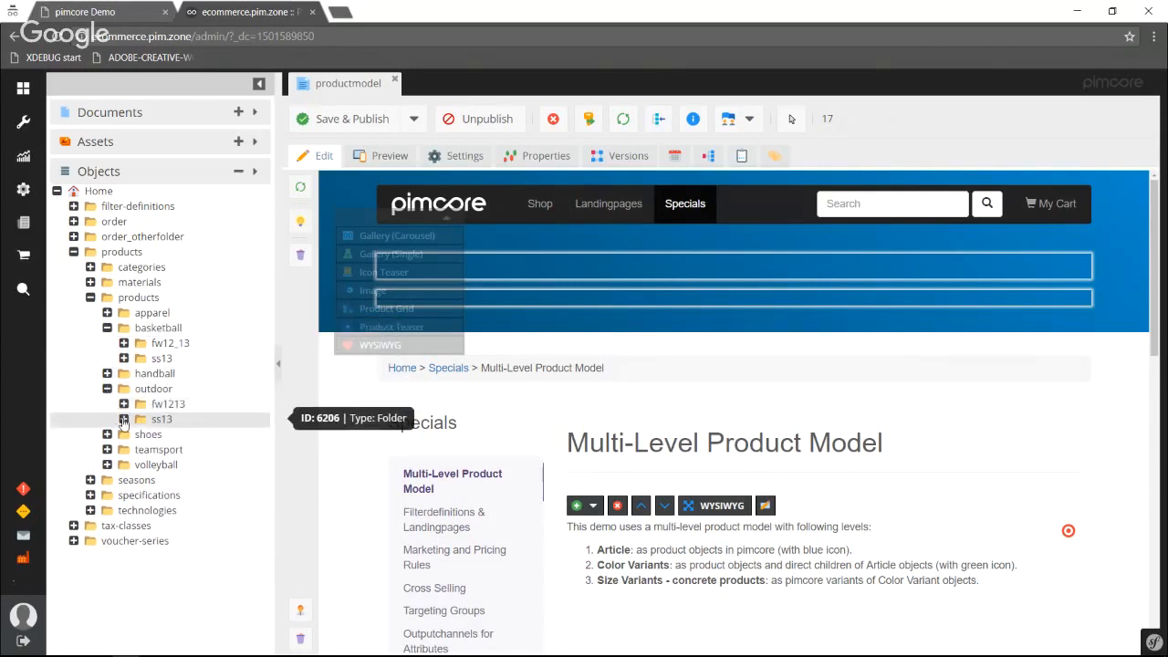
pyautogui.click(123, 420)
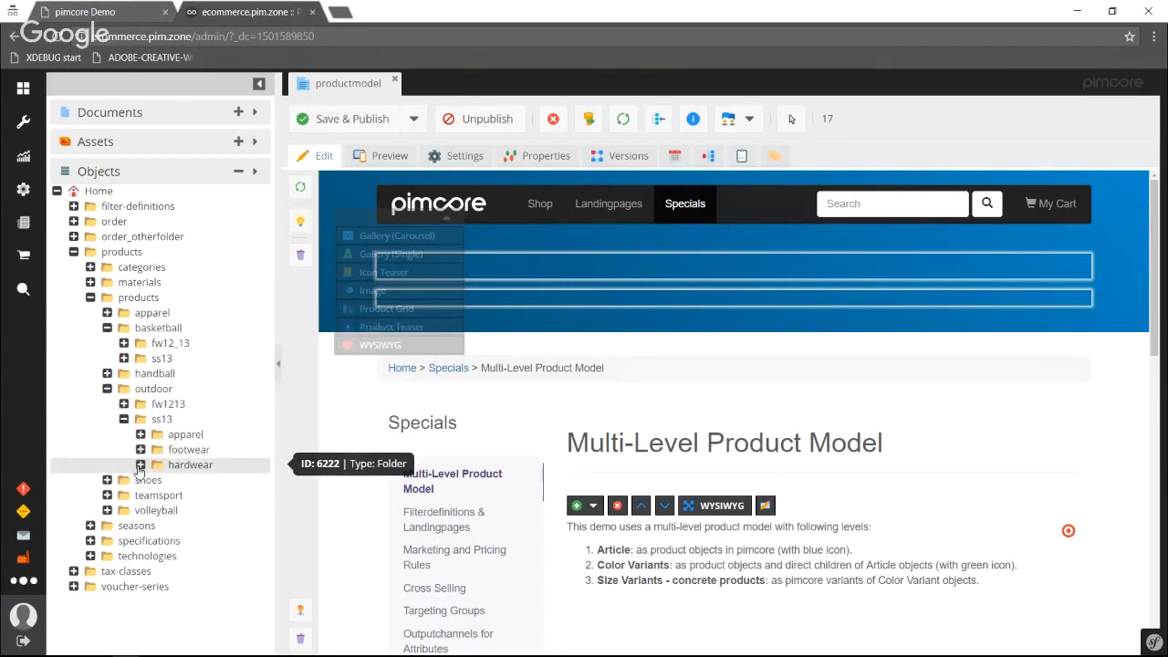
pyautogui.click(140, 464)
pyautogui.click(157, 495)
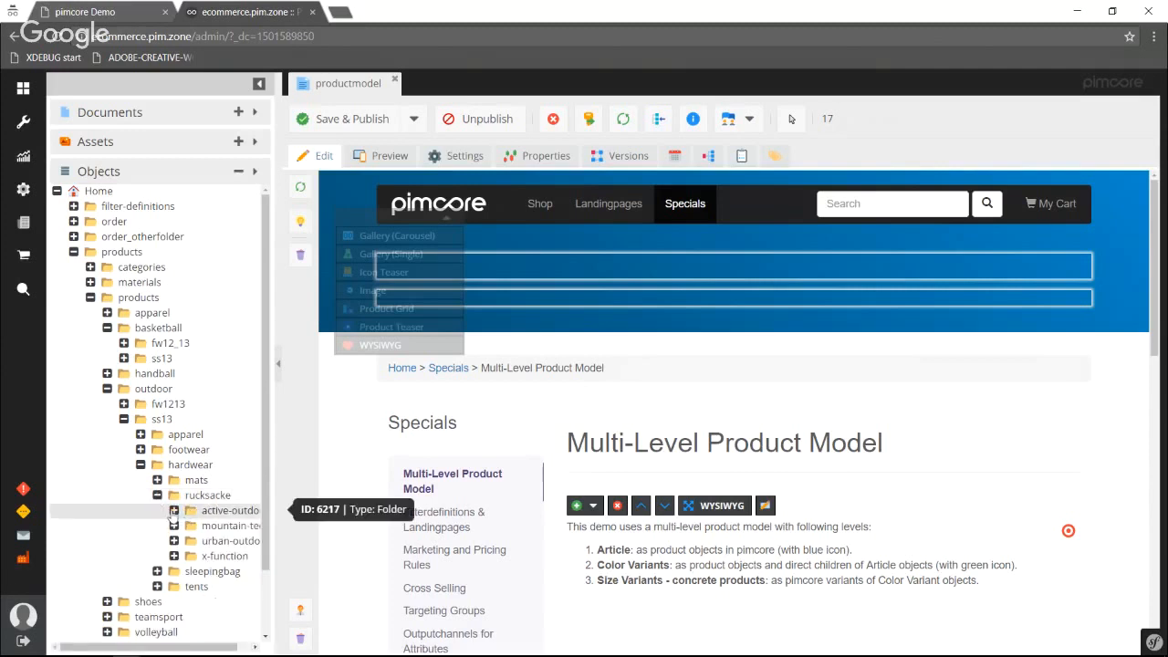
pyautogui.click(174, 510)
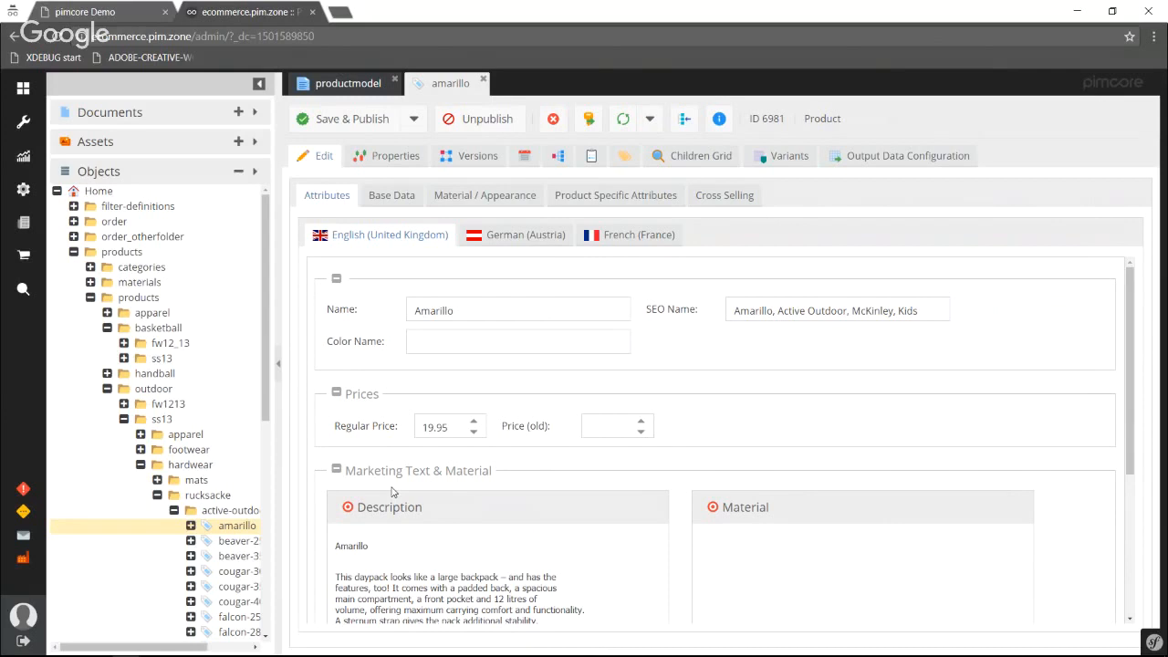
# Examine amarillo's base data, material and appearance, and product-specific attributes, and close the productmodel document.
pyautogui.click(393, 199)
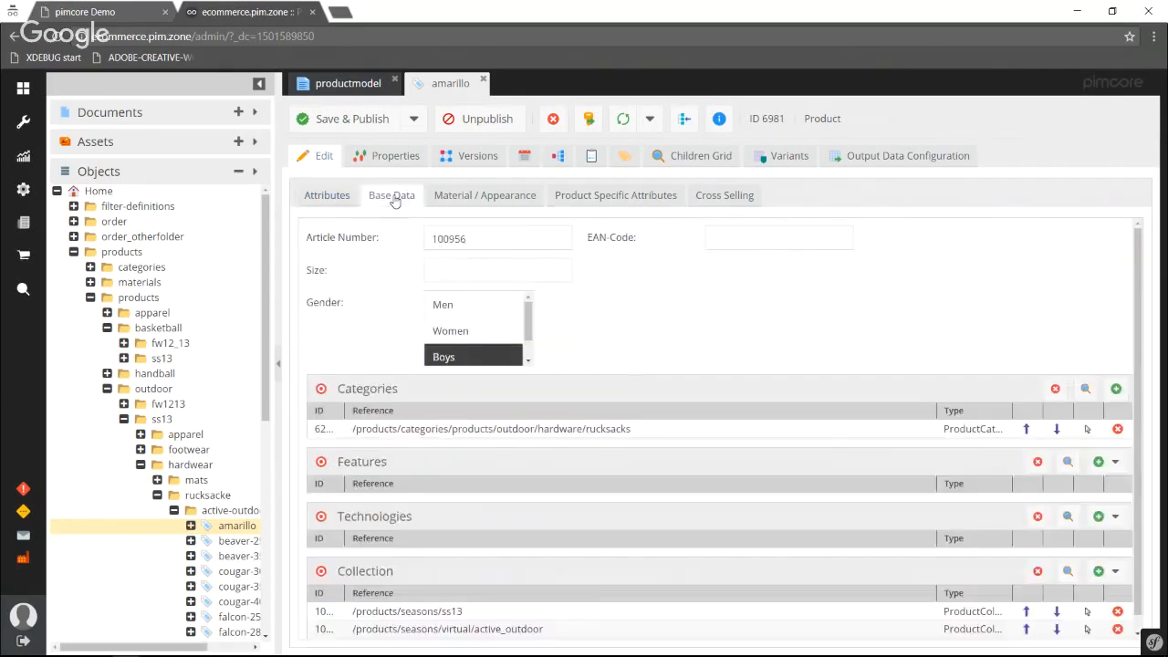
pyautogui.click(462, 202)
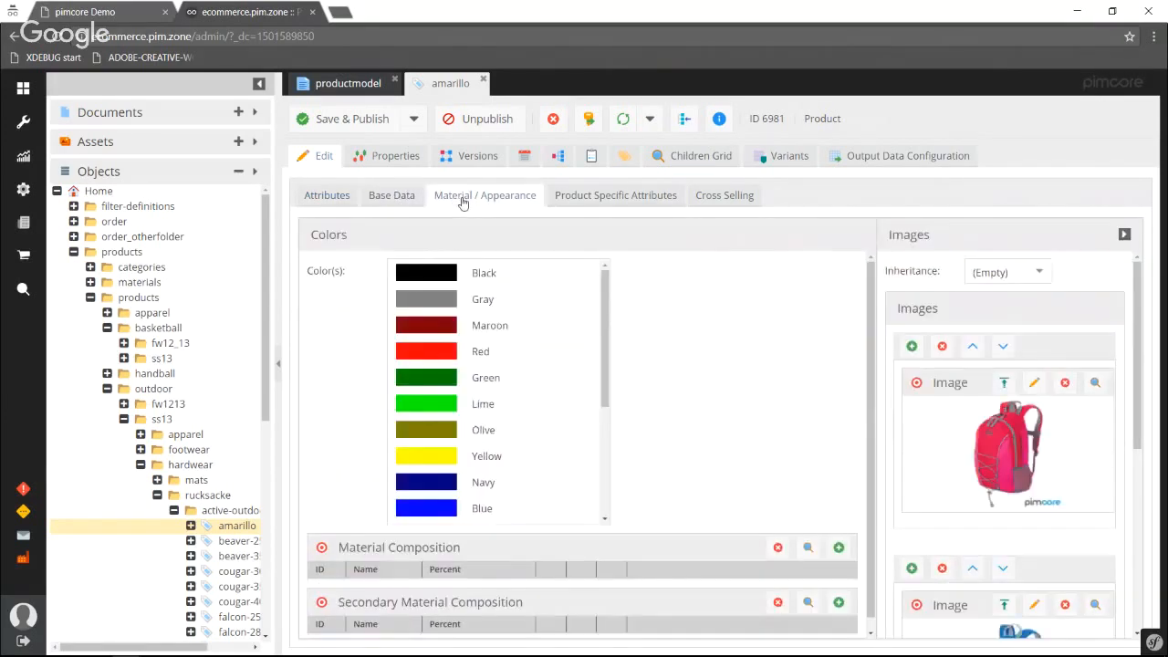
pyautogui.click(601, 203)
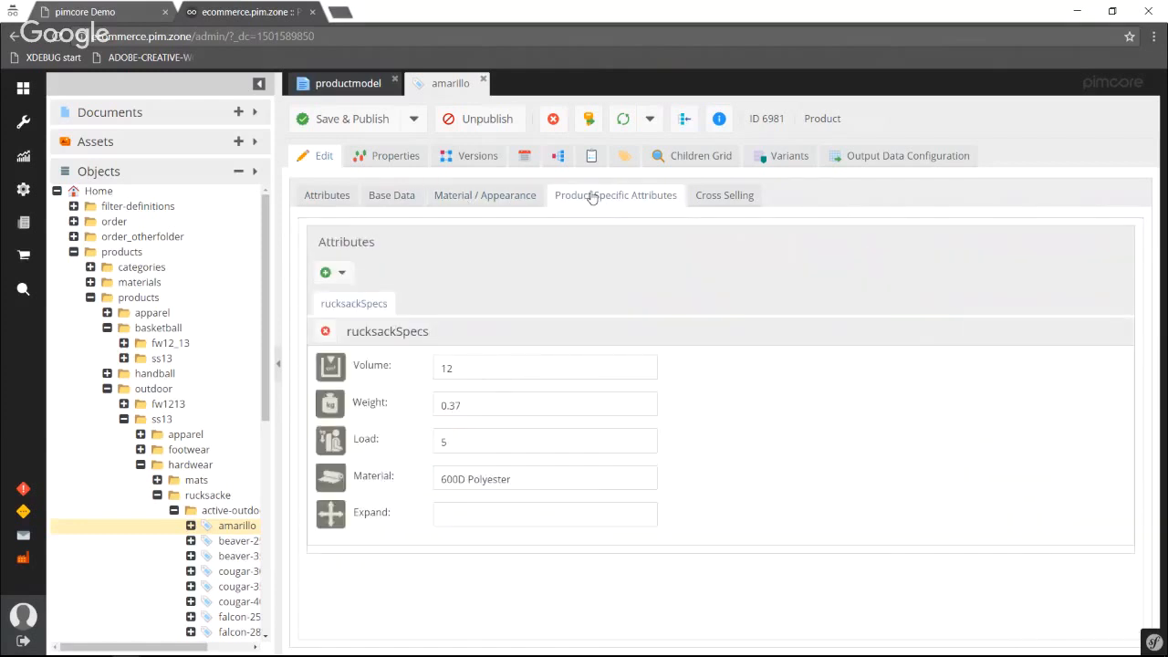
pyautogui.click(492, 203)
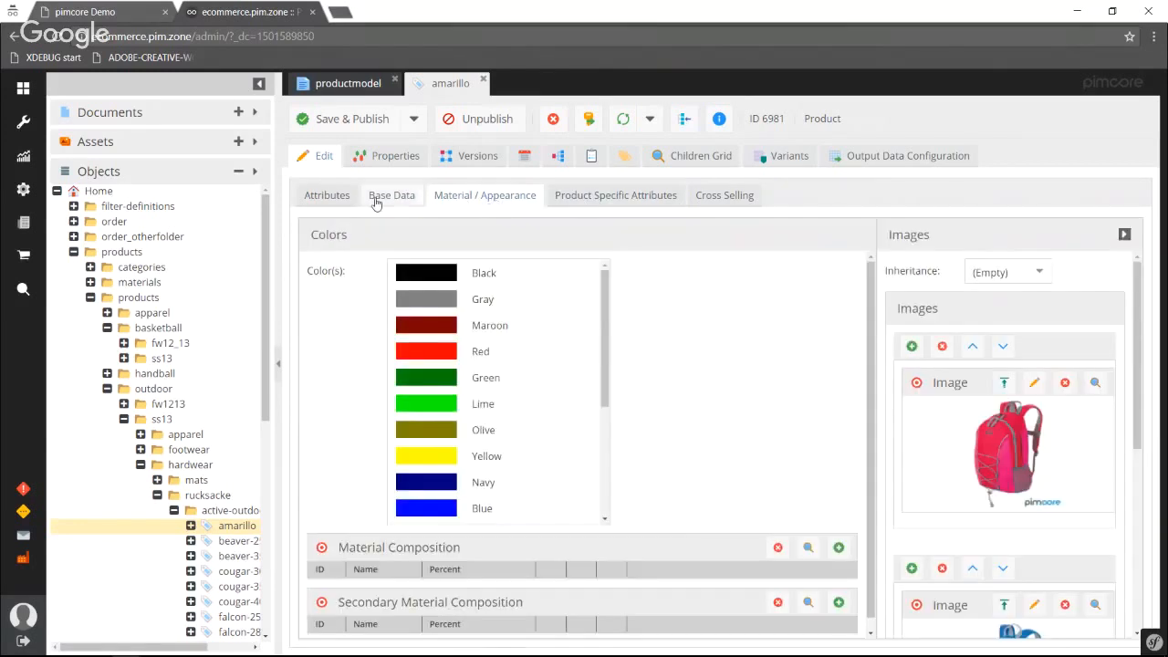
pyautogui.click(375, 202)
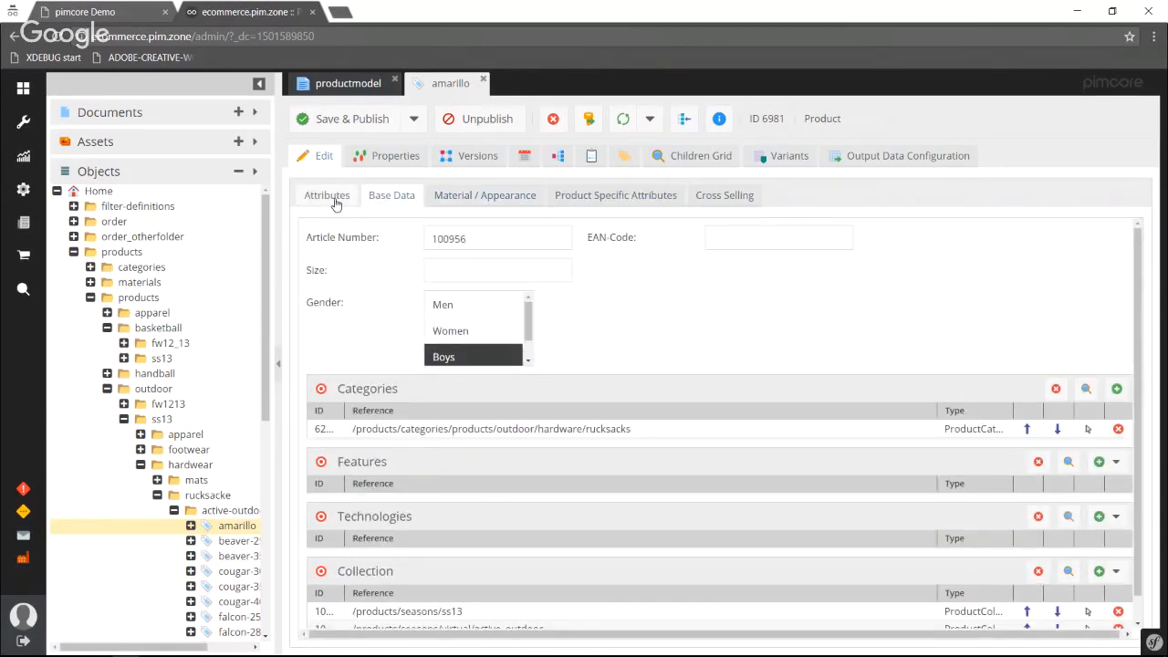
pyautogui.click(395, 81)
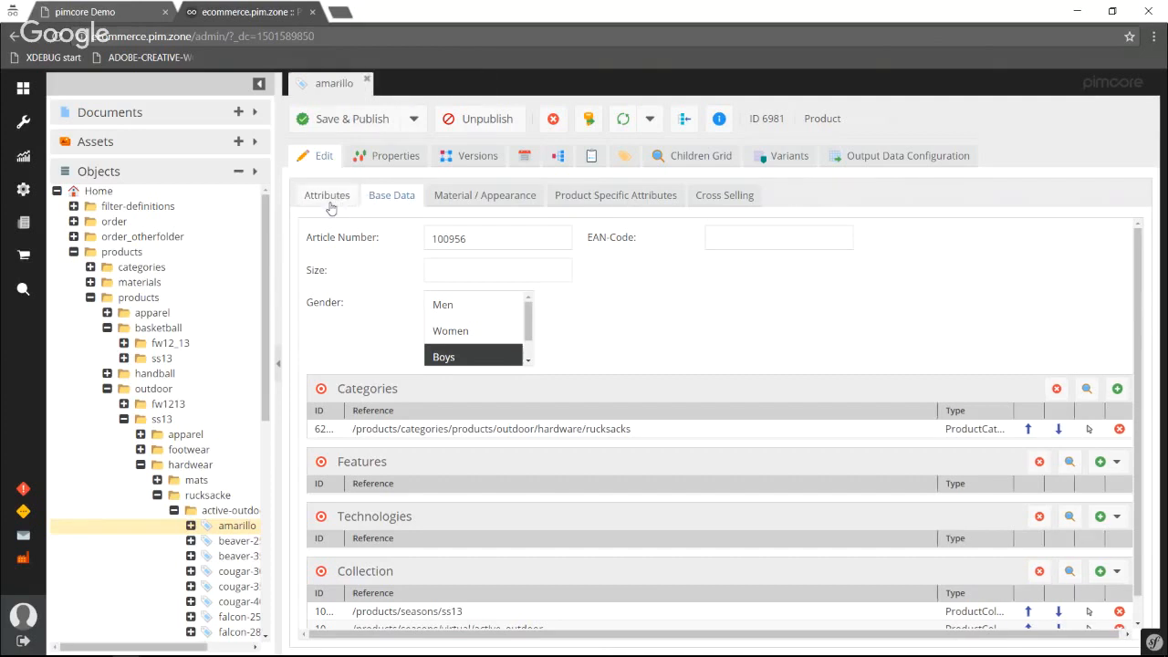
# Open the apparel category object under products/categories/products/outdoor.
pyautogui.click(91, 266)
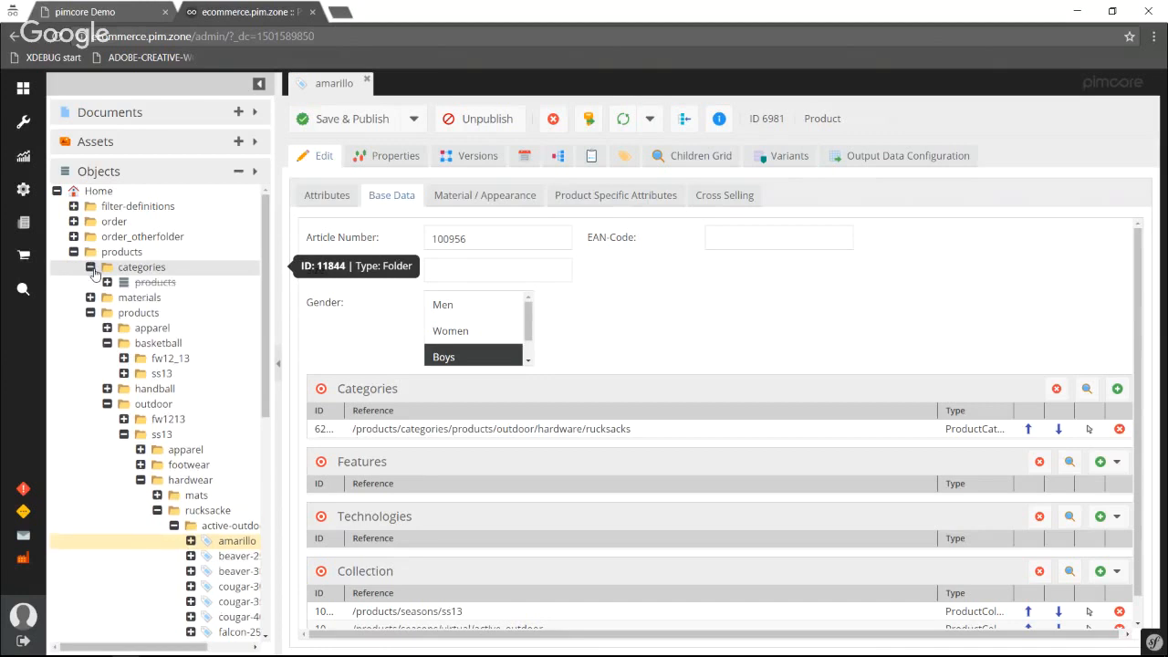
pyautogui.click(106, 282)
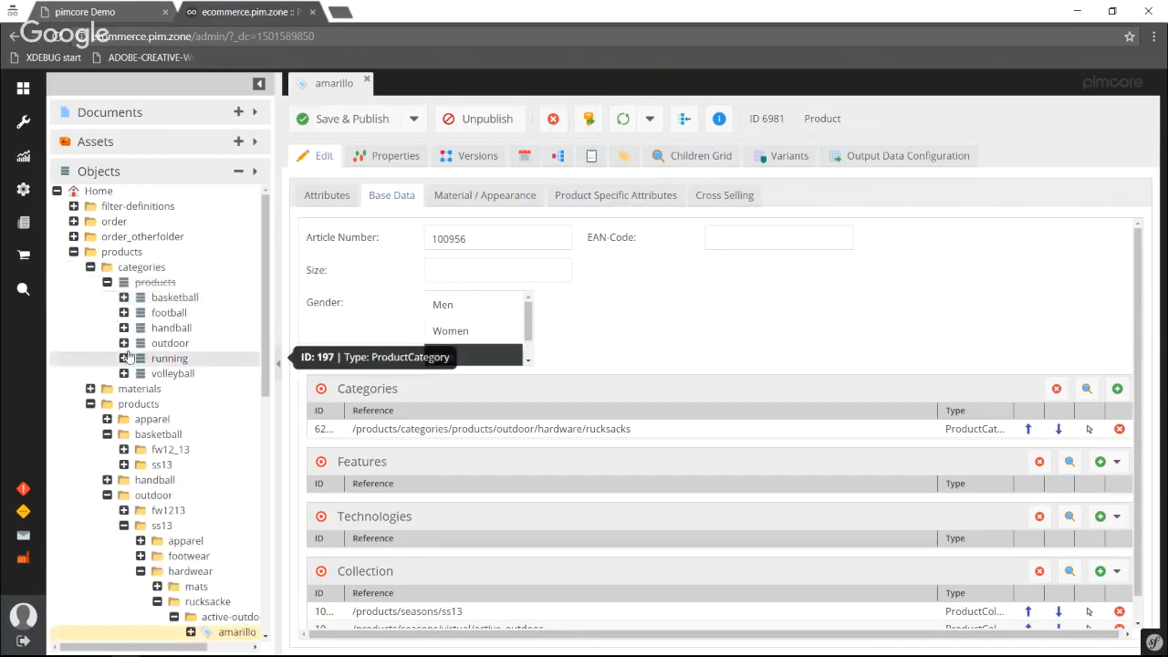
pyautogui.click(125, 343)
pyautogui.click(239, 359)
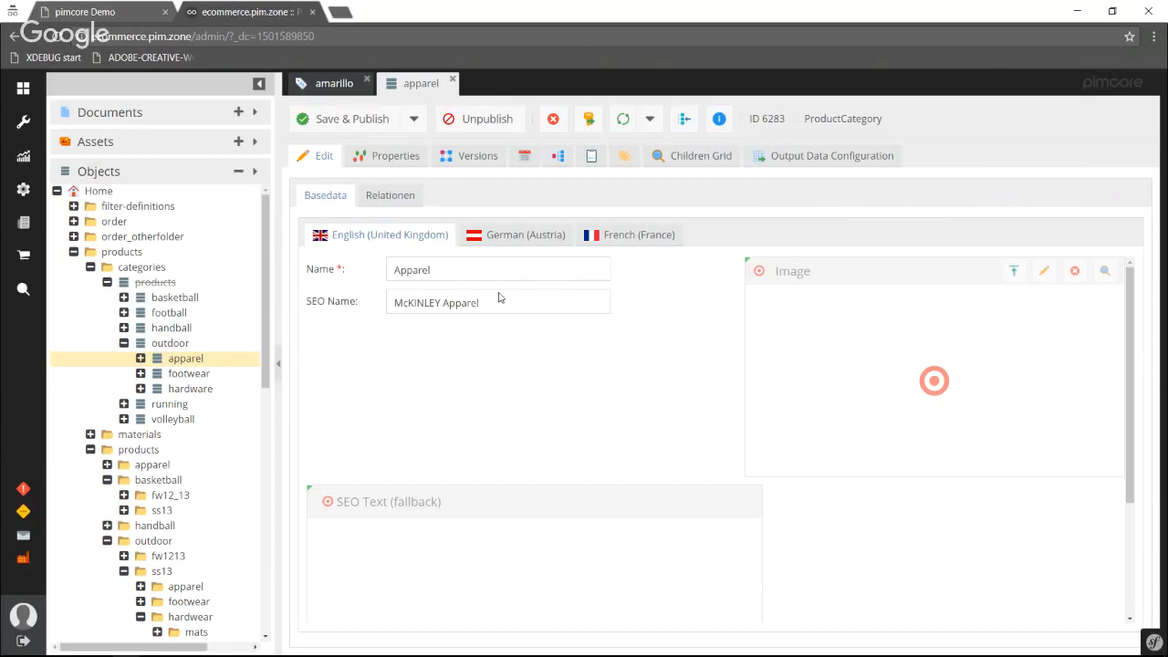
# Return to the amarillo product to examine its category and collection relations, and collapse the categories folder.
pyautogui.click(325, 84)
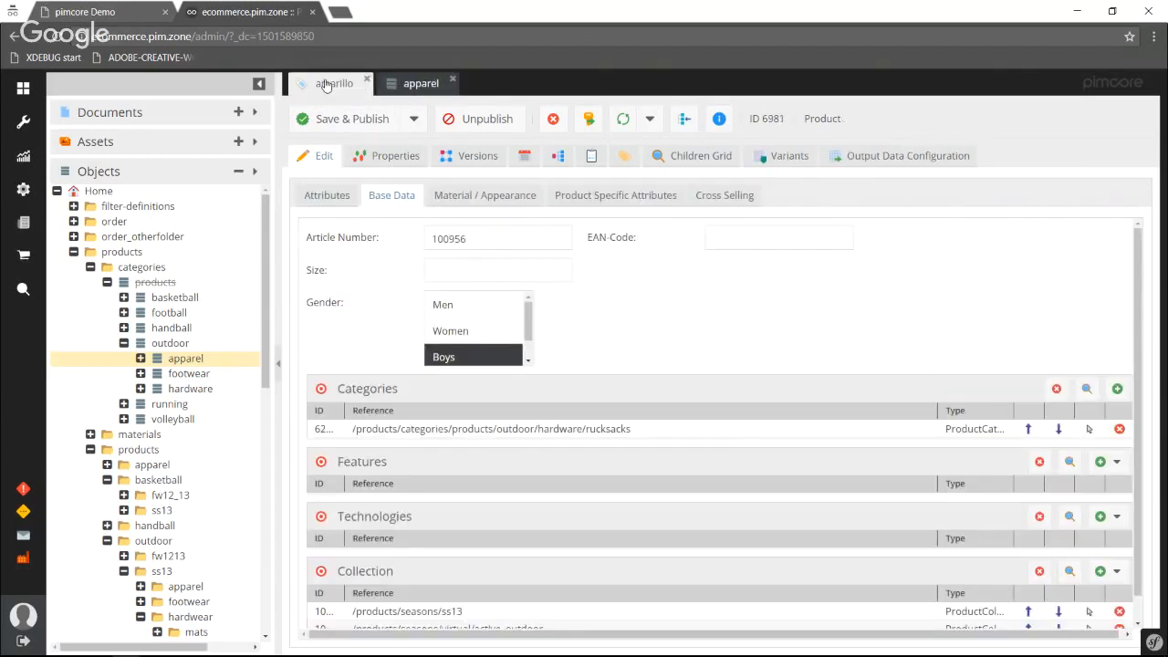
pyautogui.scroll(-1, 363, 305)
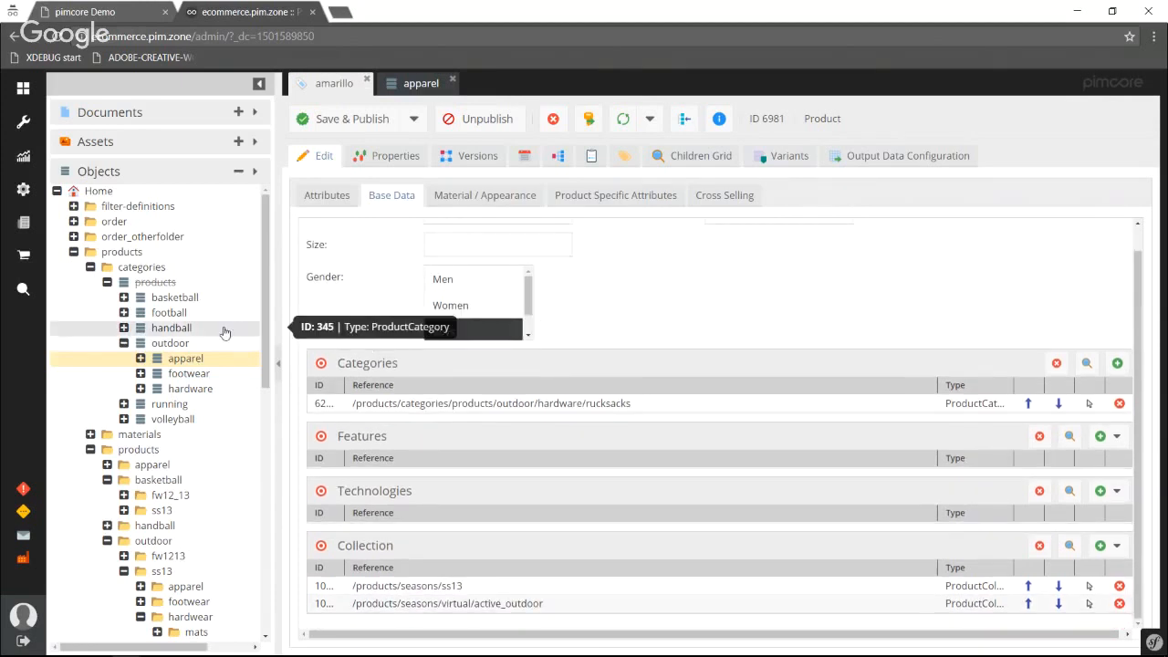
pyautogui.click(89, 268)
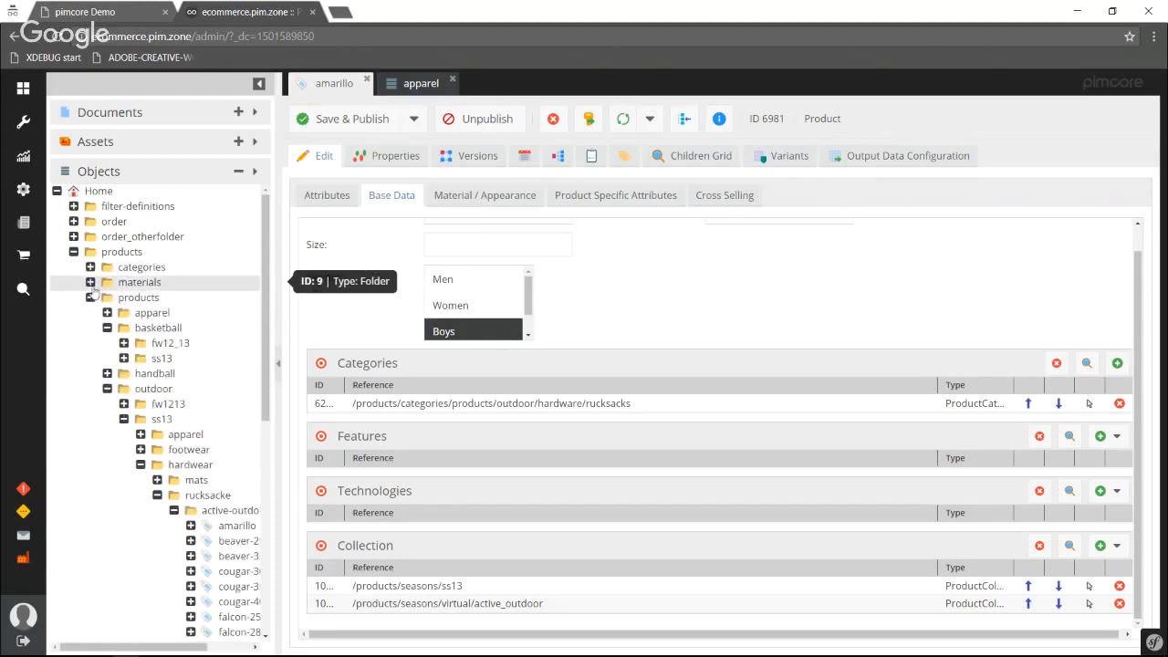
# Open the ea material object in the outdoor folder under products/materials.
pyautogui.click(91, 283)
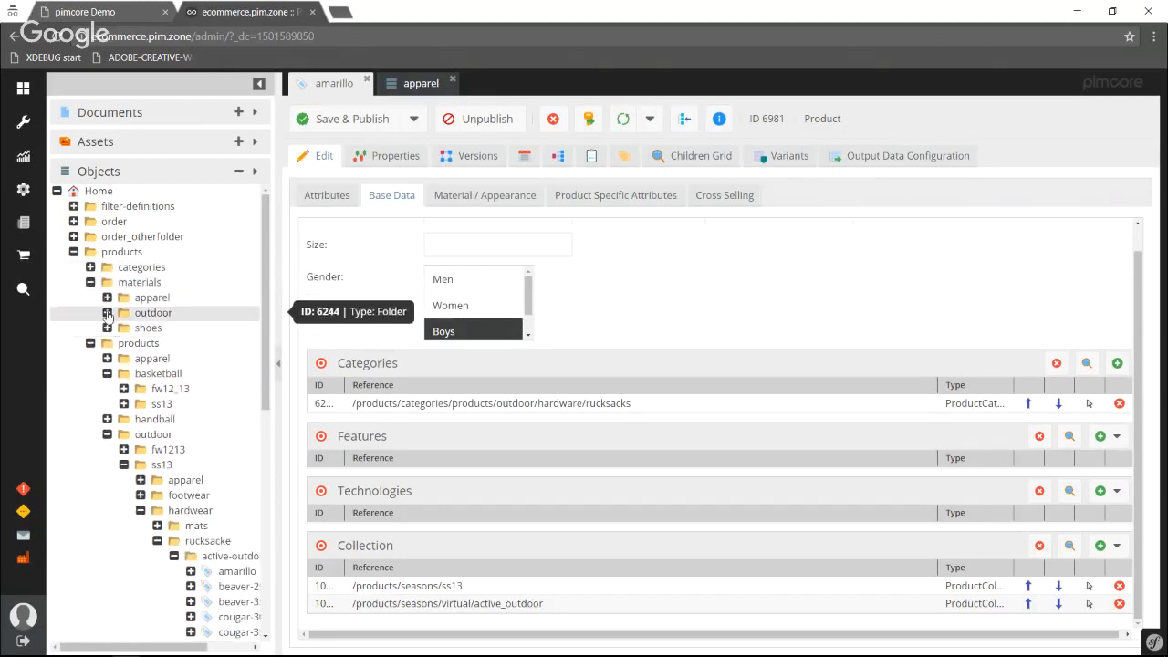
pyautogui.click(107, 313)
pyautogui.click(154, 344)
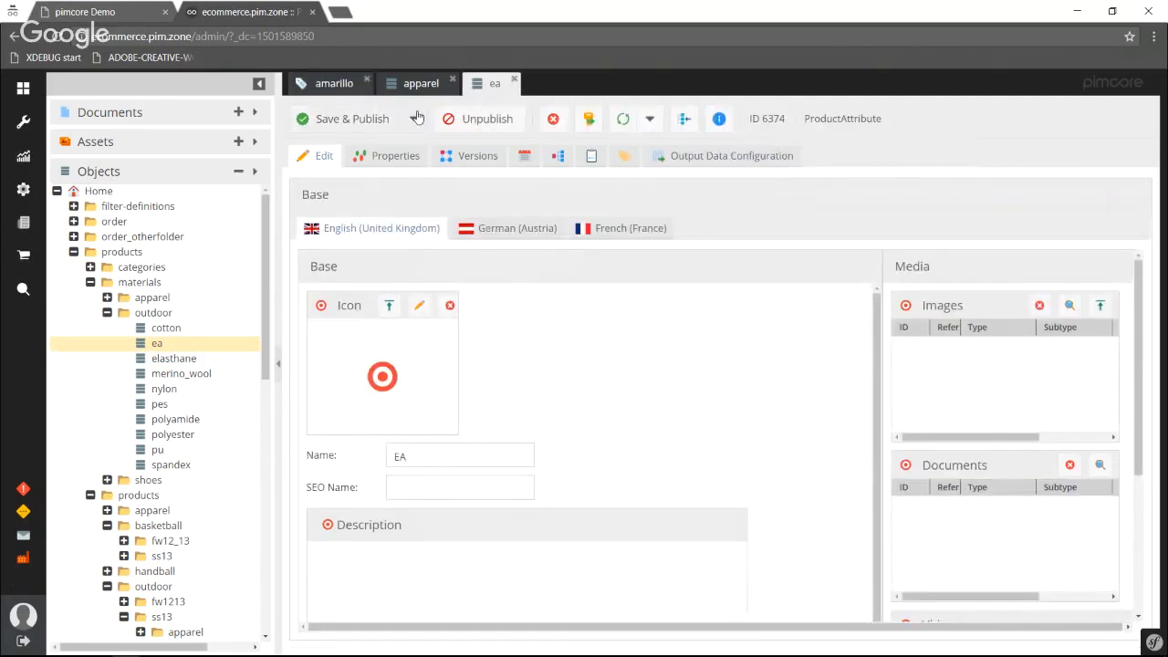
# Review amarillo's base data and English description, and collapse the materials and inner products folders in the object tree.
pyautogui.click(334, 83)
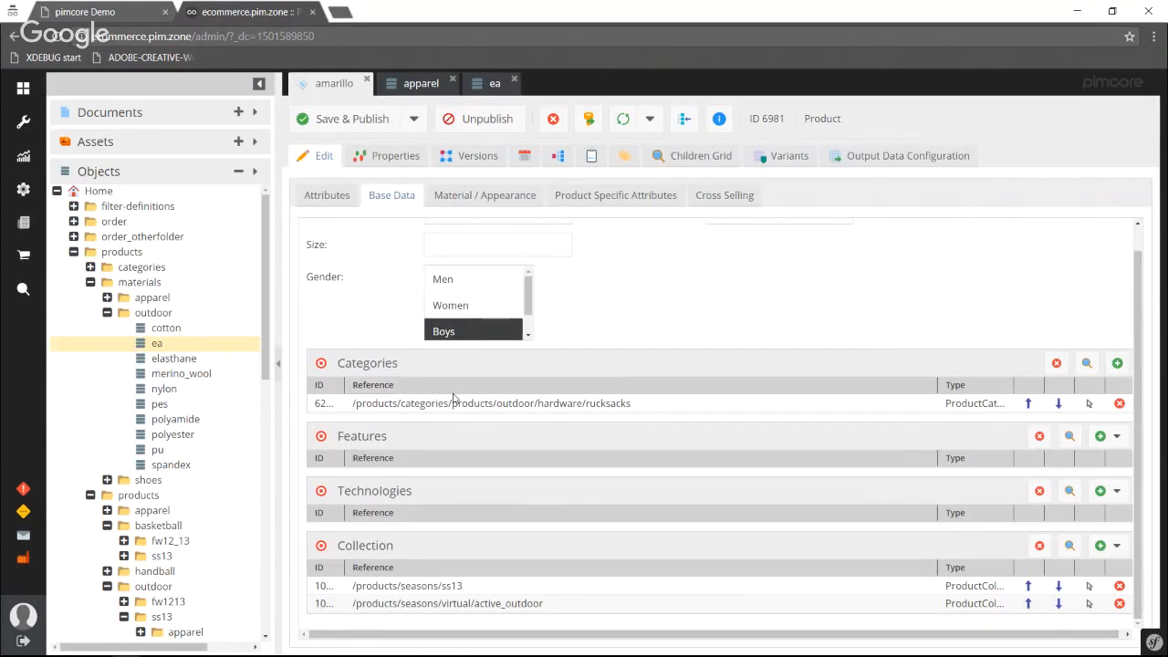
pyautogui.scroll(2, 454, 399)
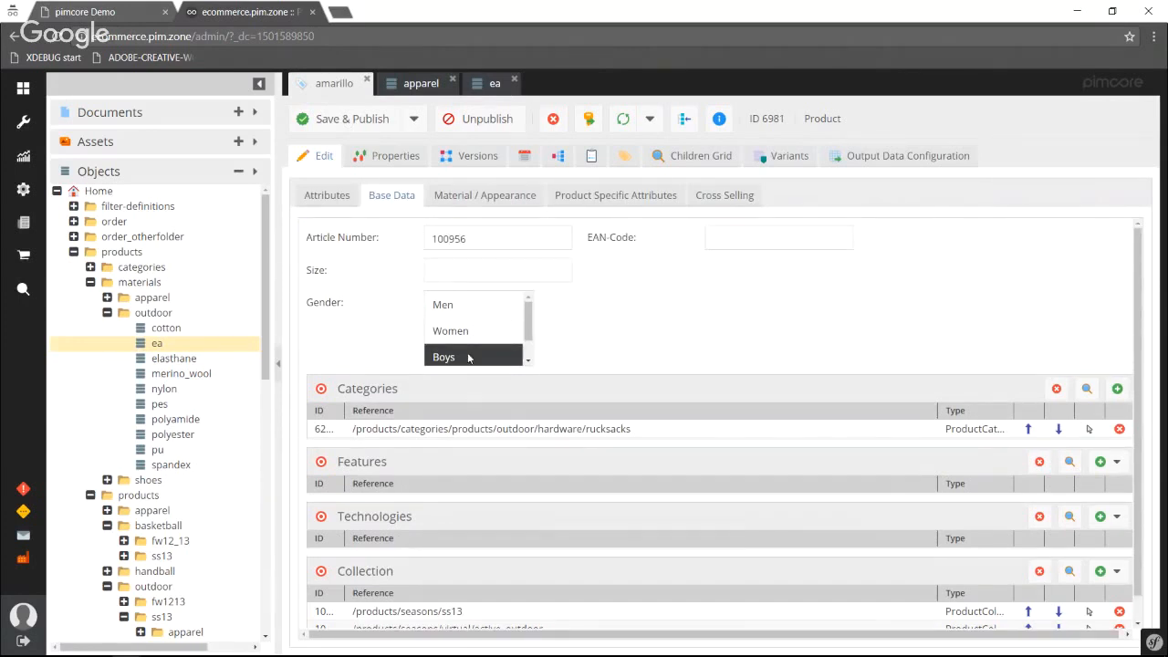
pyautogui.click(319, 199)
pyautogui.scroll(-3, 642, 464)
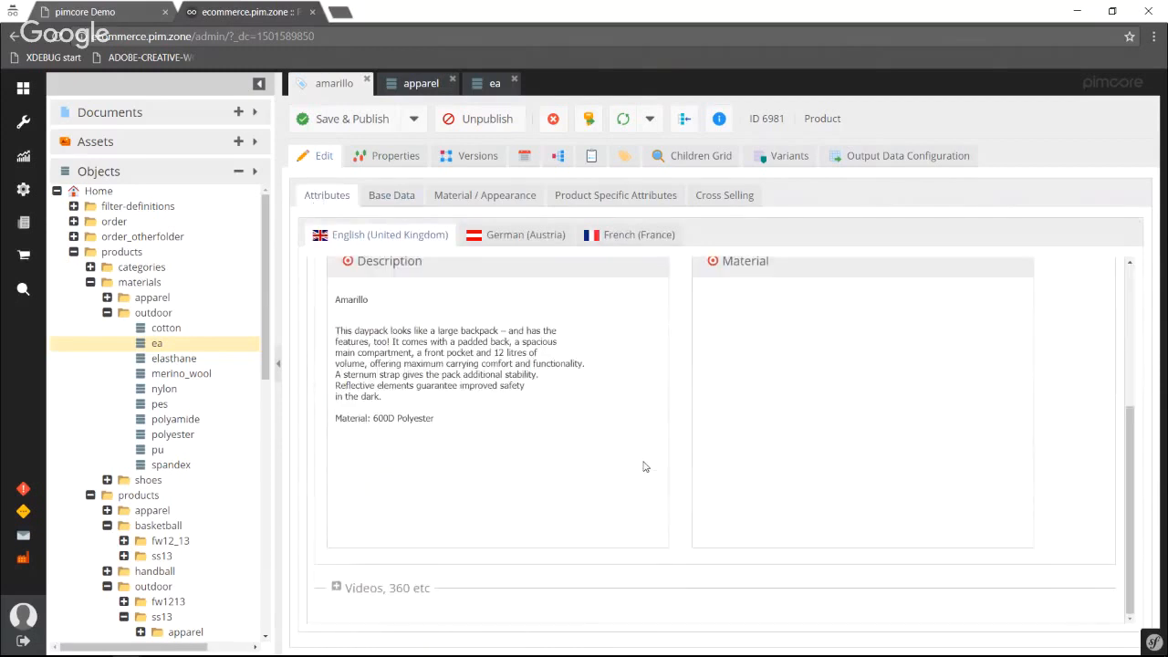
pyautogui.click(91, 282)
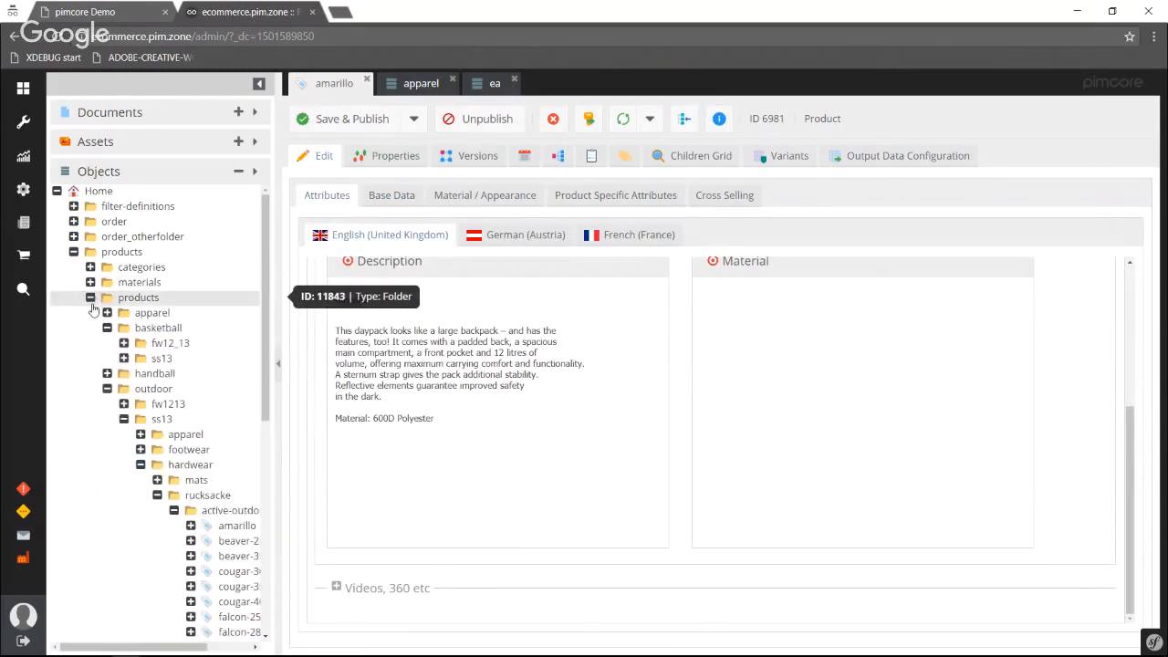
pyautogui.click(90, 299)
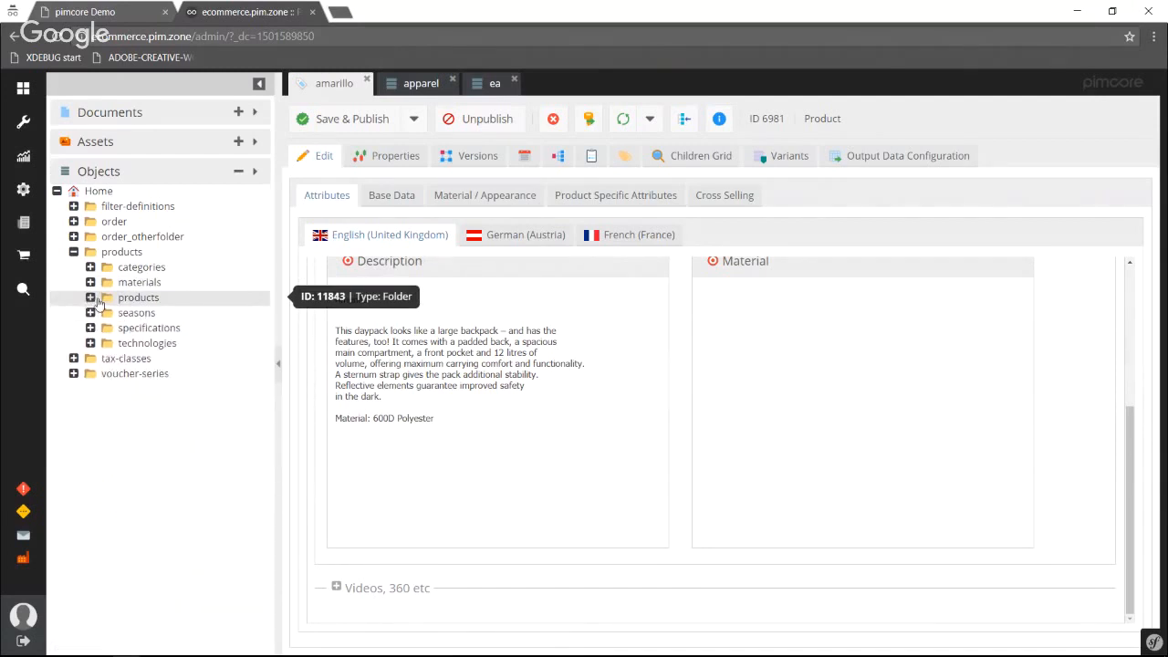
# Collapse the products folder and review the tax entries of the at20 object in the tax-classes folder.
pyautogui.click(74, 252)
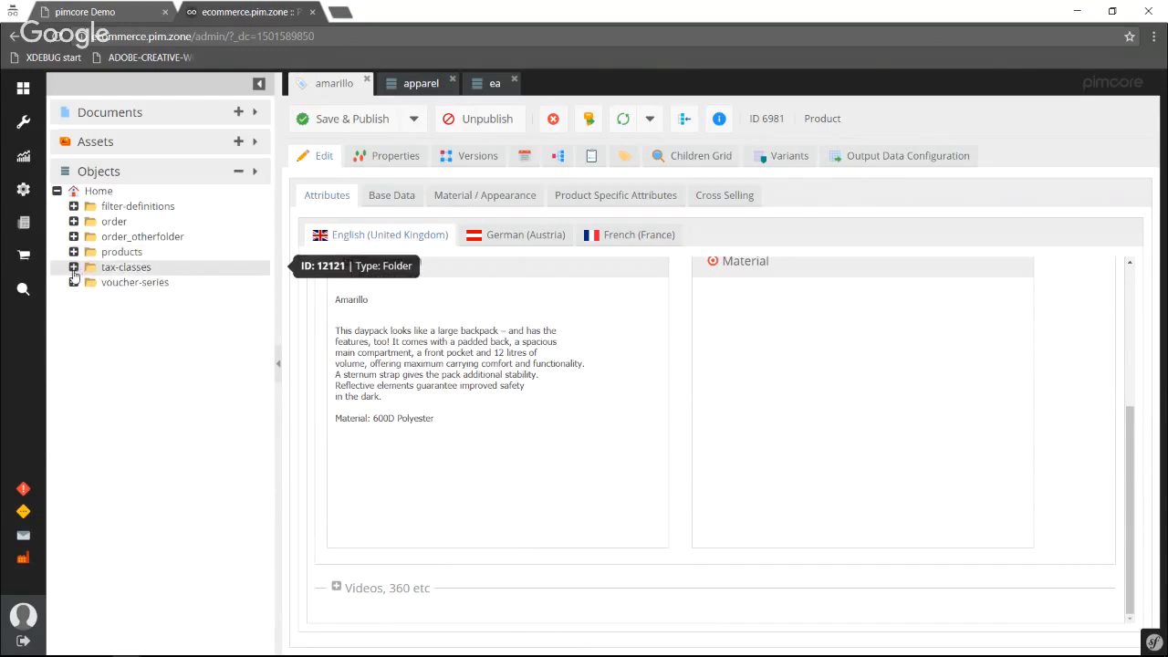
pyautogui.click(73, 269)
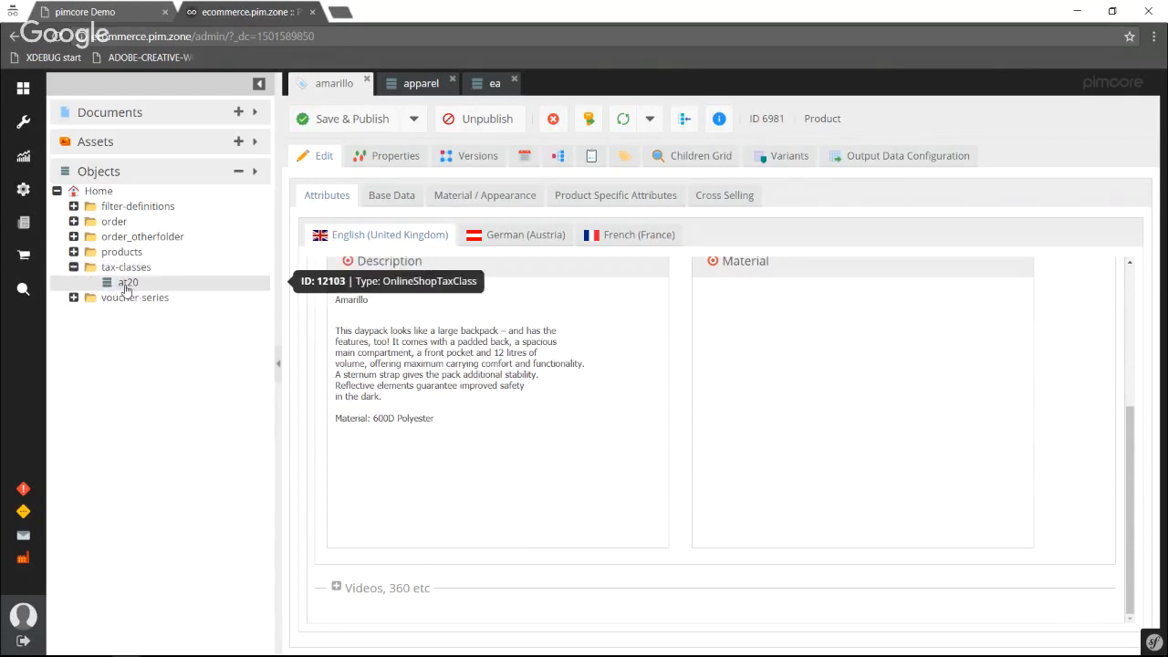
pyautogui.click(126, 288)
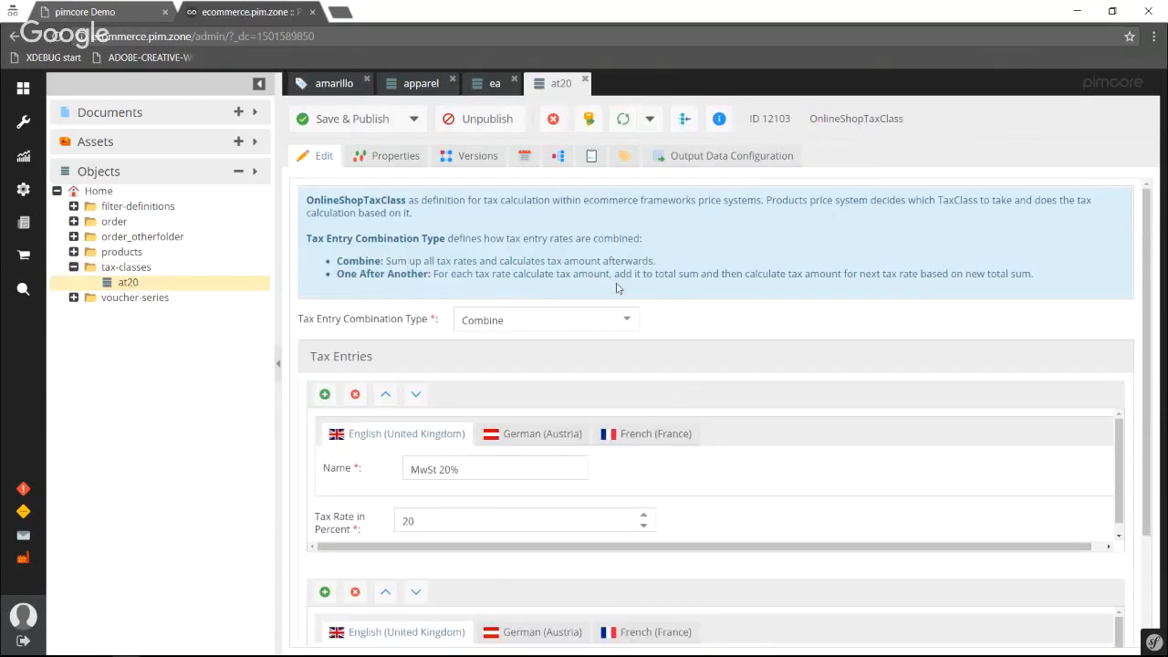
pyautogui.scroll(-3, 616, 374)
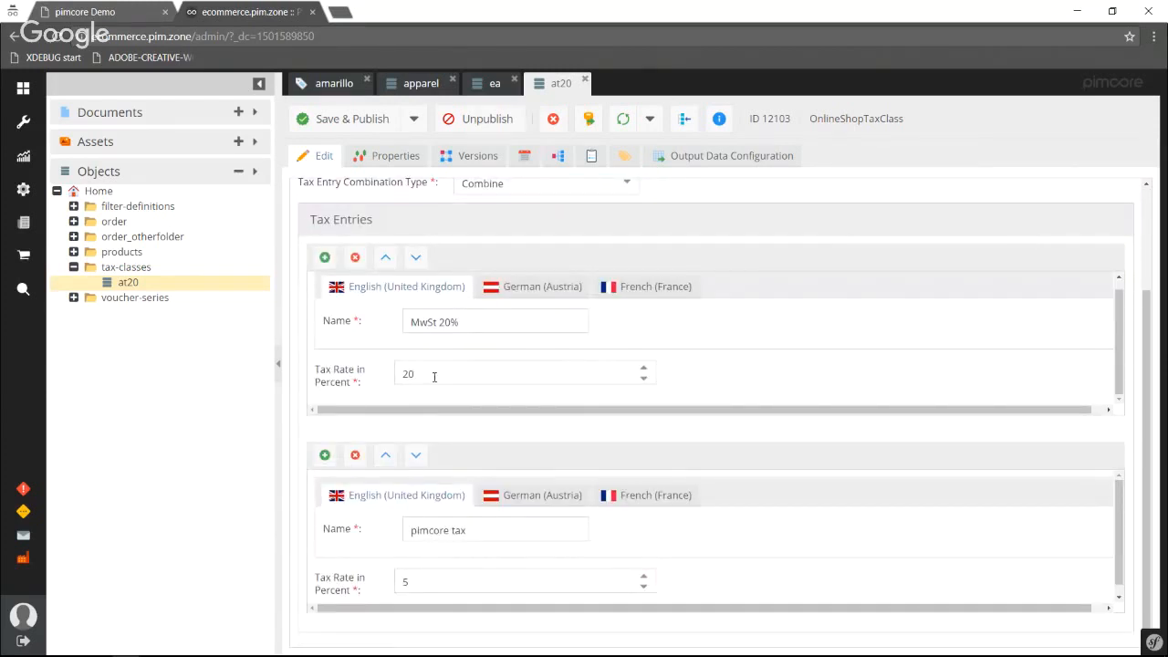
pyautogui.scroll(3, 361, 296)
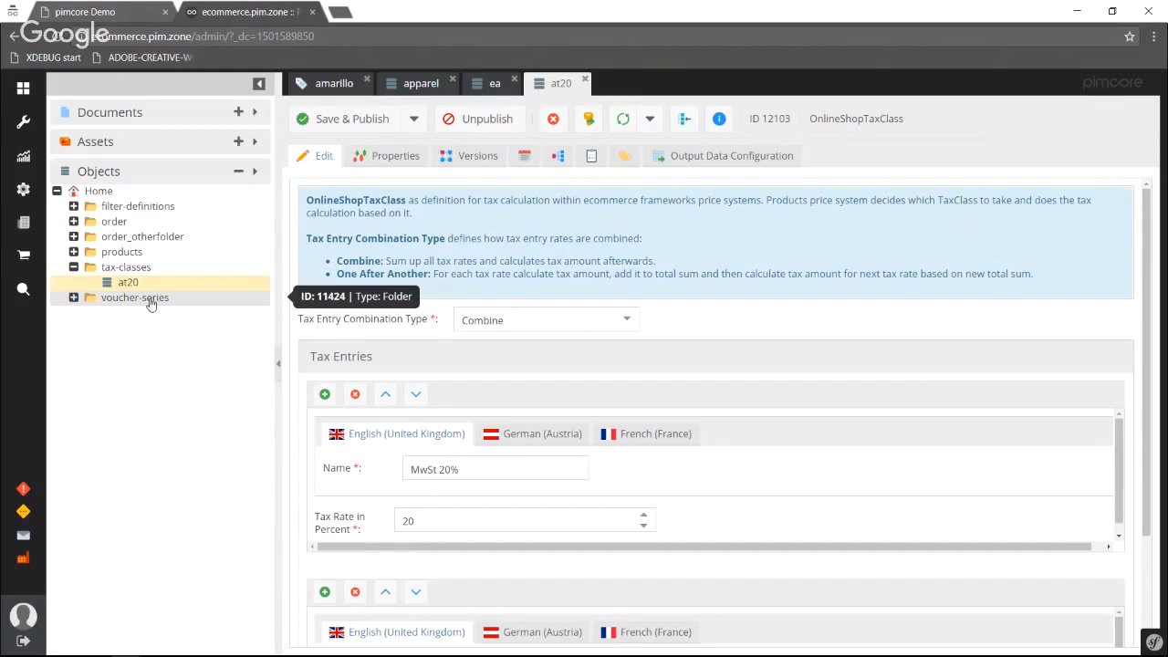
# Open series1 in the voucher-series folder and examine its token settings, voucher details and usage statistics.
pyautogui.click(74, 298)
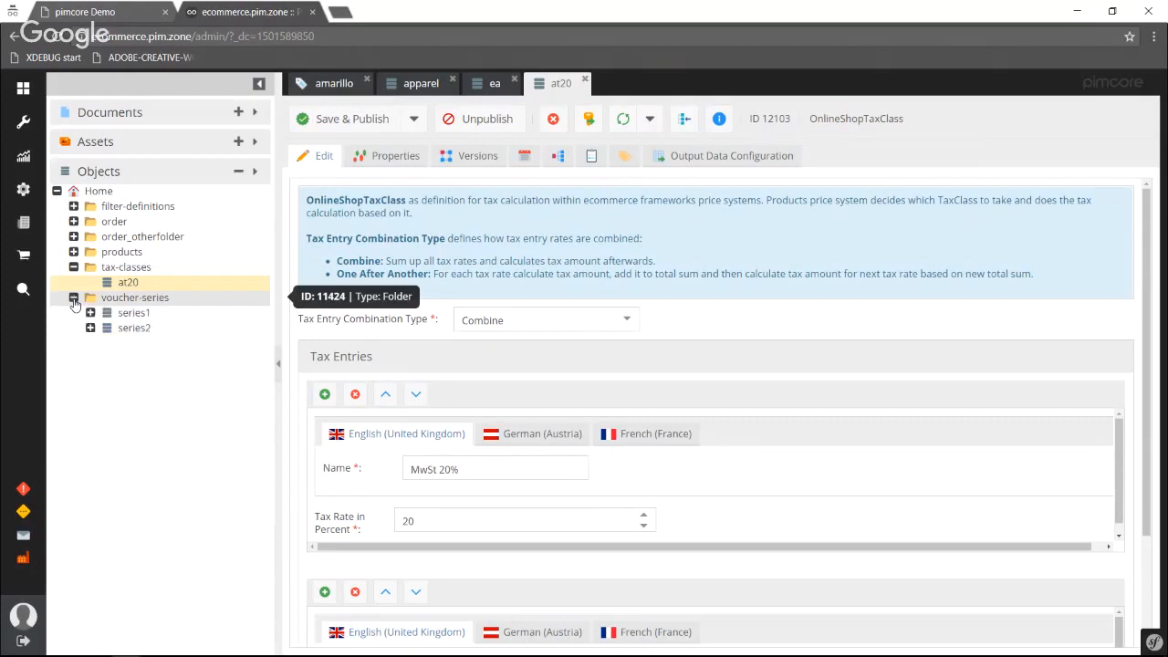
pyautogui.click(132, 315)
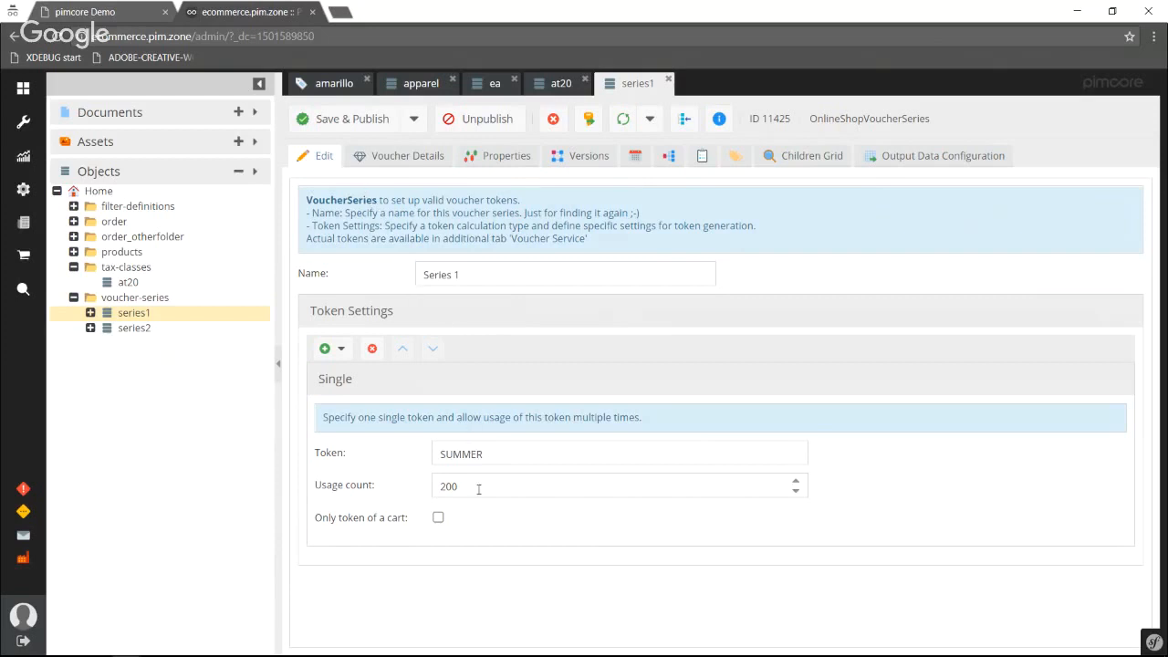
pyautogui.click(399, 159)
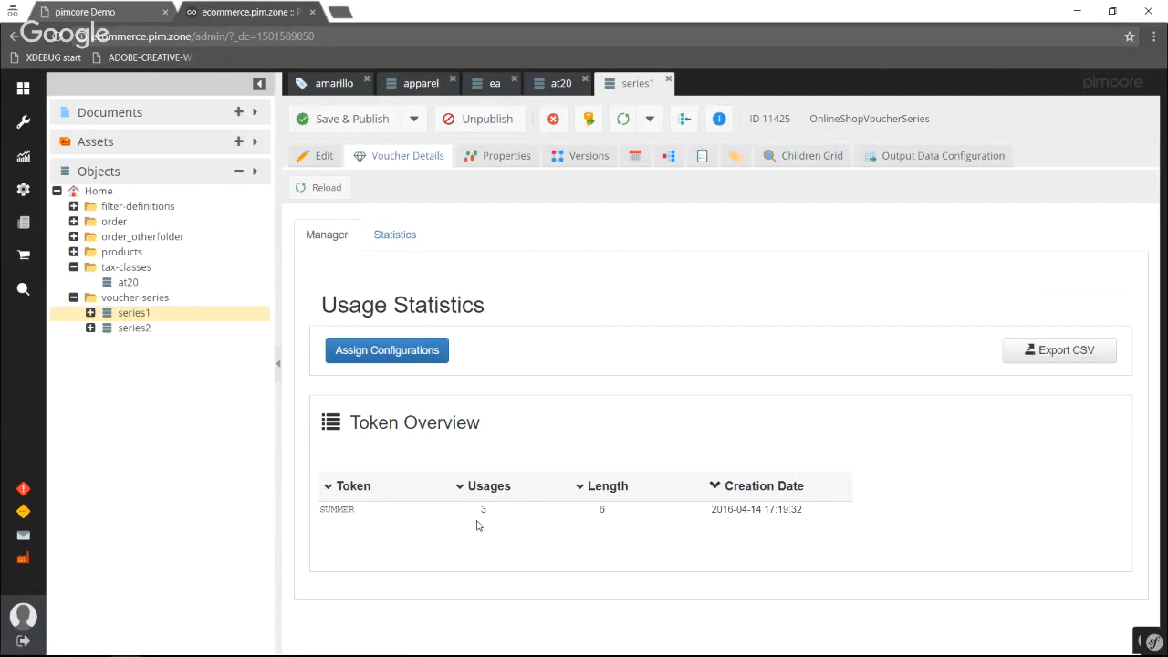
pyautogui.click(395, 234)
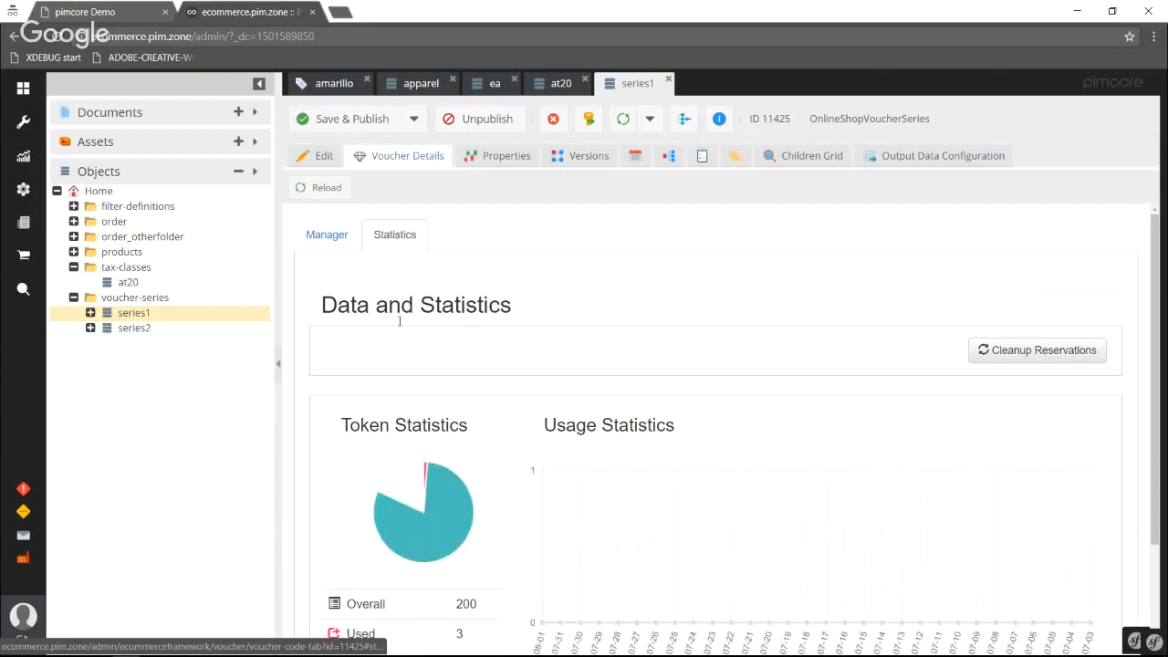
pyautogui.scroll(-2, 406, 337)
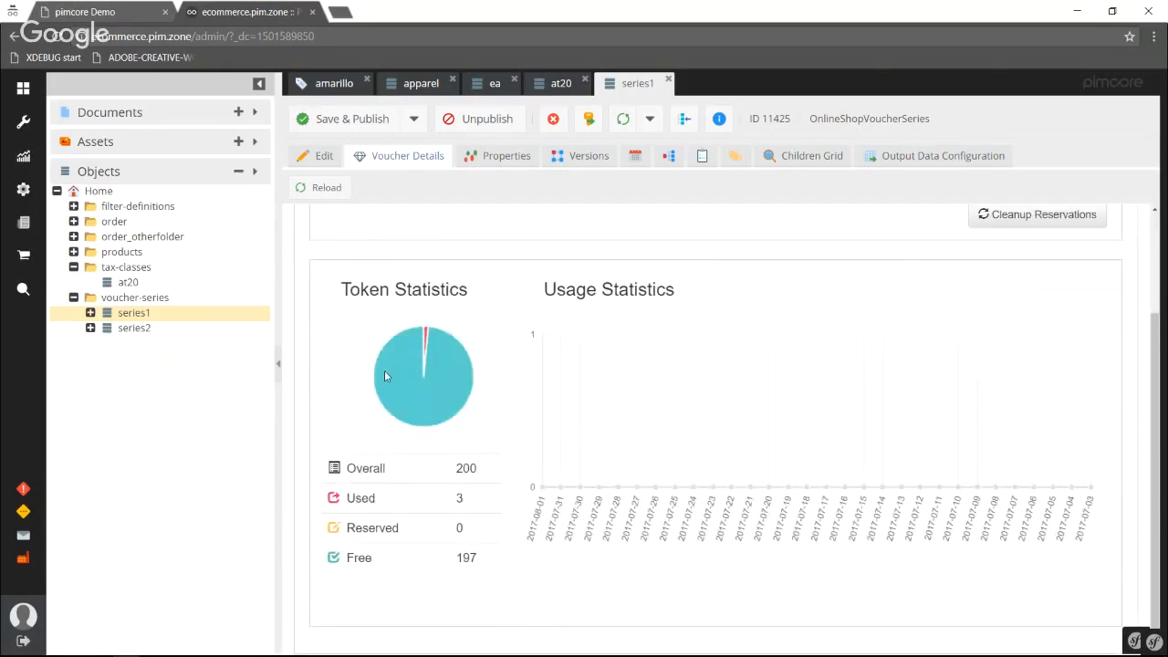
# Open the series2 voucher series and examine its pattern token settings, generated token overview and statistics.
pyautogui.click(139, 330)
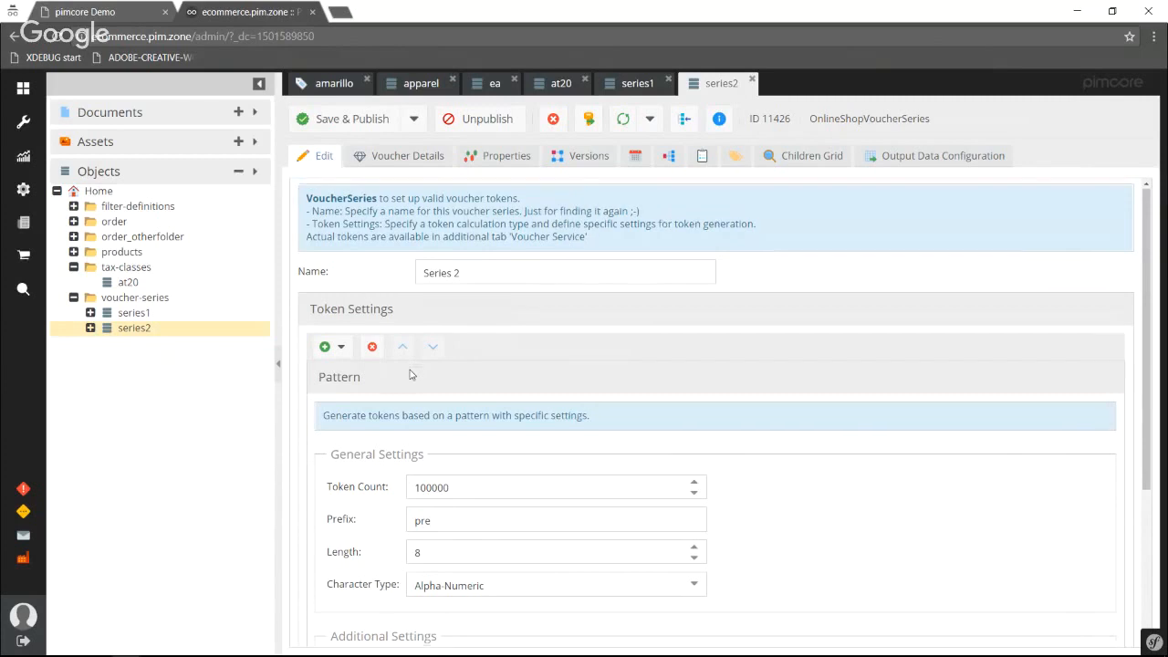
pyautogui.scroll(-3, 411, 383)
pyautogui.scroll(3, 403, 403)
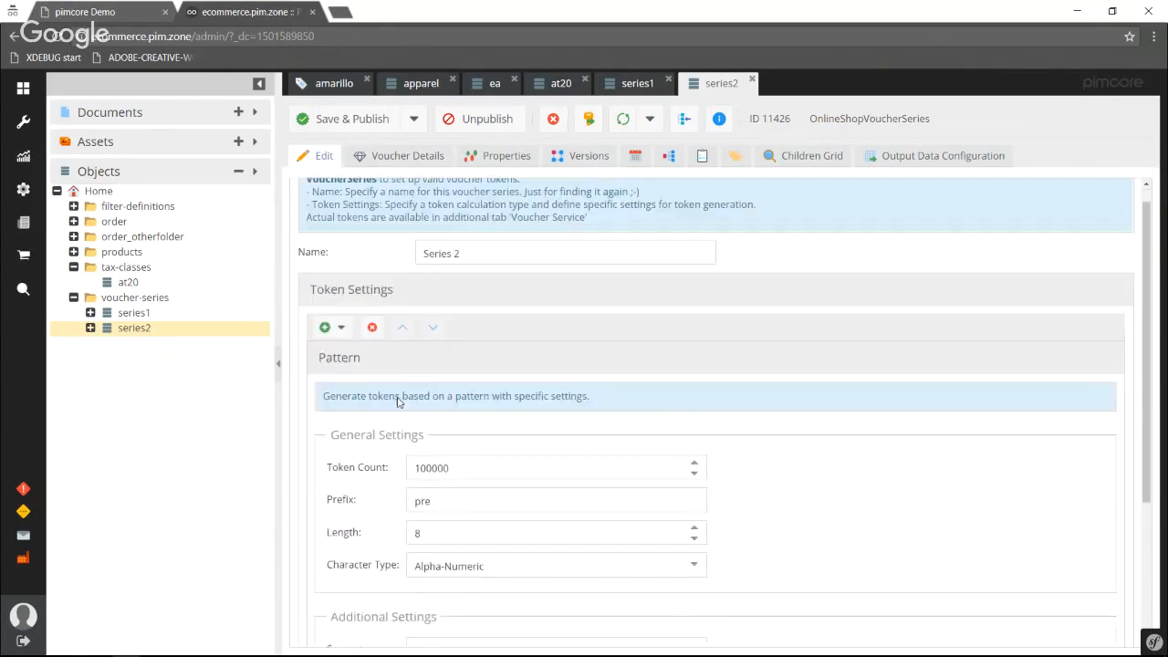
pyautogui.scroll(1, 398, 401)
pyautogui.click(392, 156)
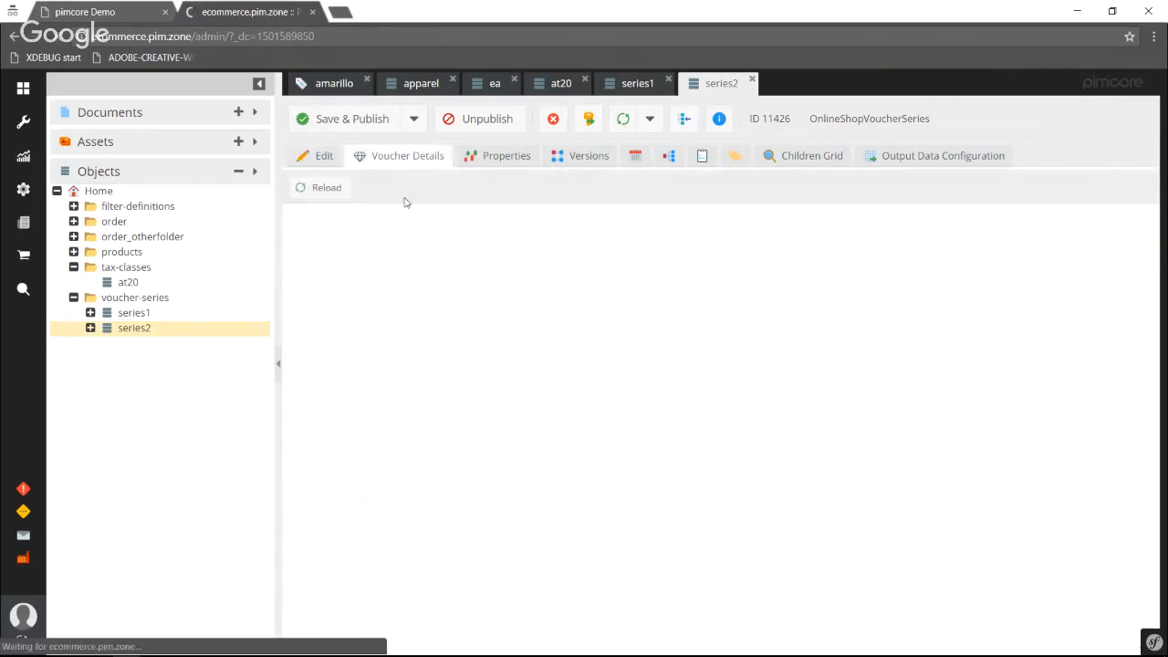
pyautogui.scroll(-3, 410, 260)
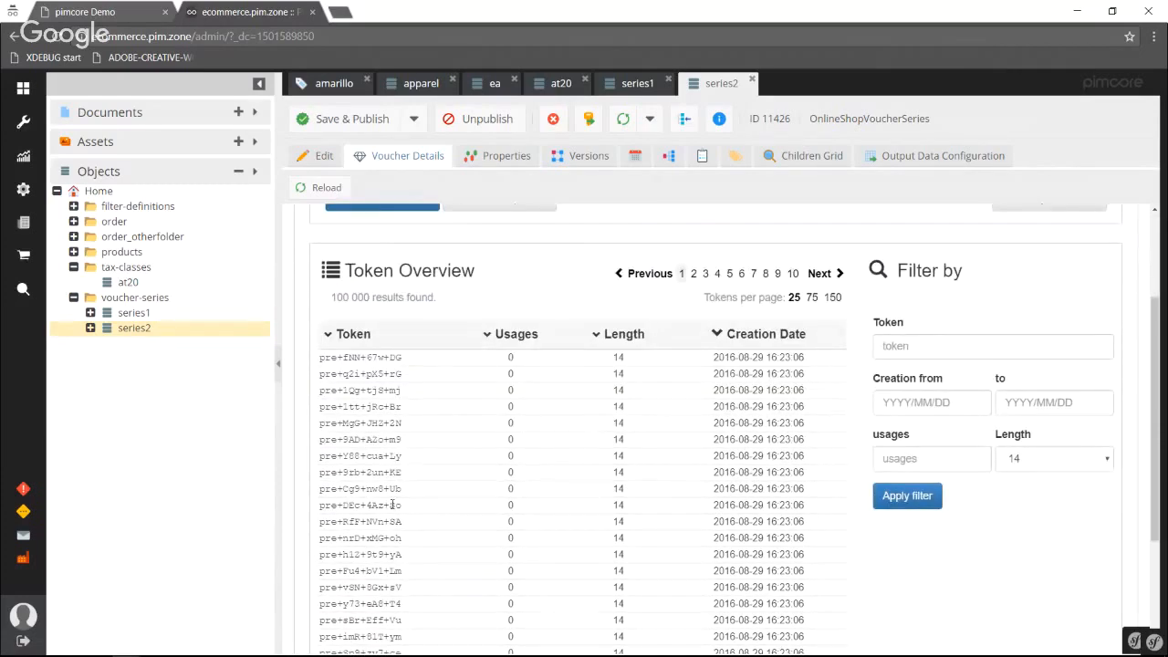
pyautogui.scroll(3, 393, 504)
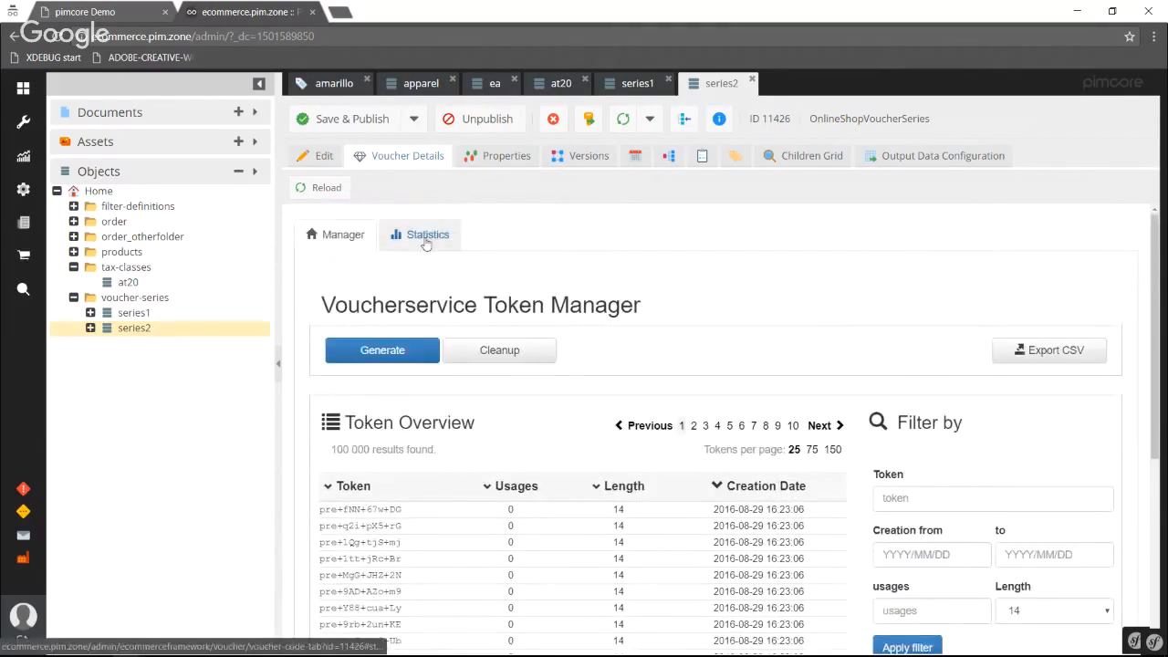
pyautogui.click(425, 239)
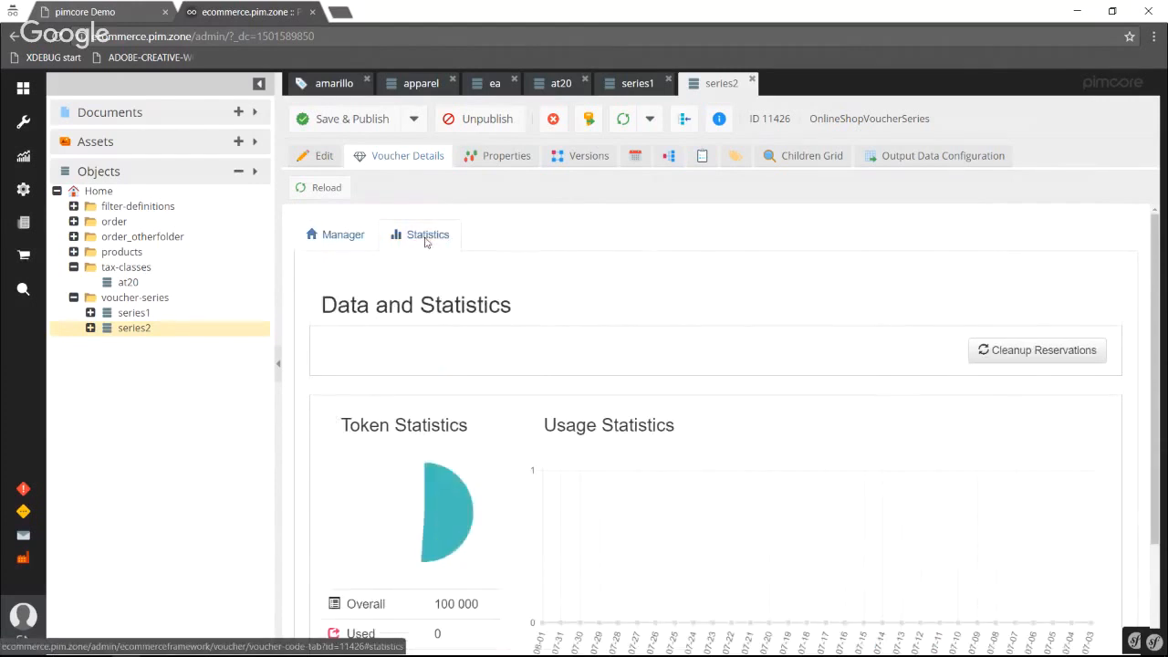
pyautogui.click(336, 236)
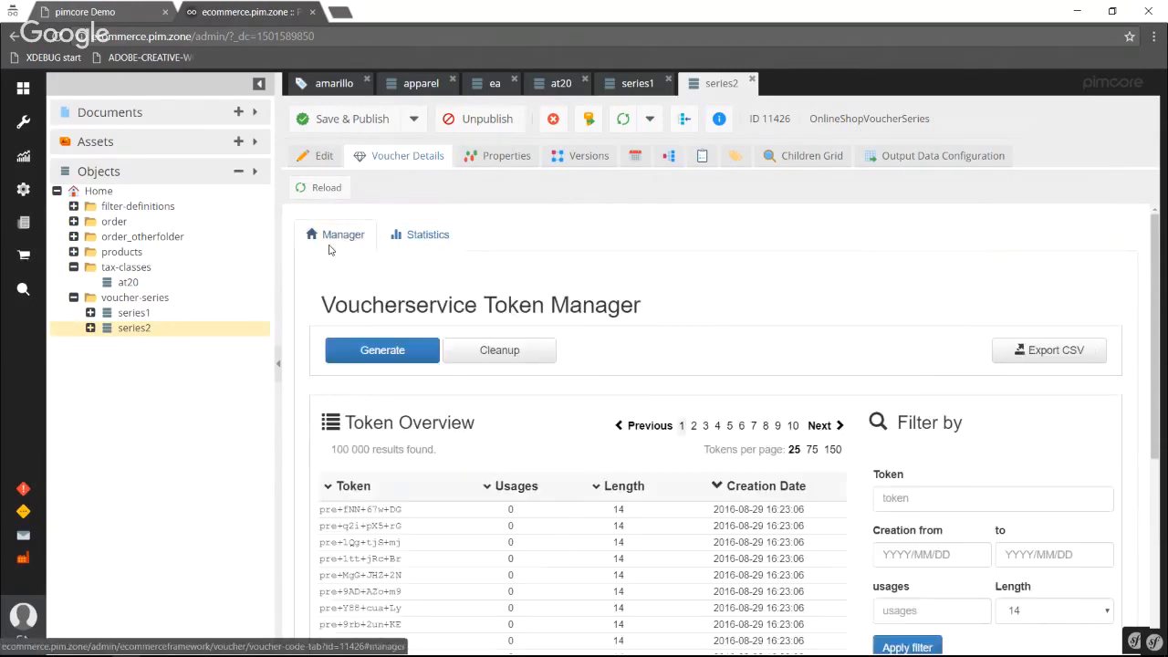
# Collapse the tax-classes and voucher-series folders and open the online shop's pricing rules.
pyautogui.click(74, 267)
pyautogui.click(74, 282)
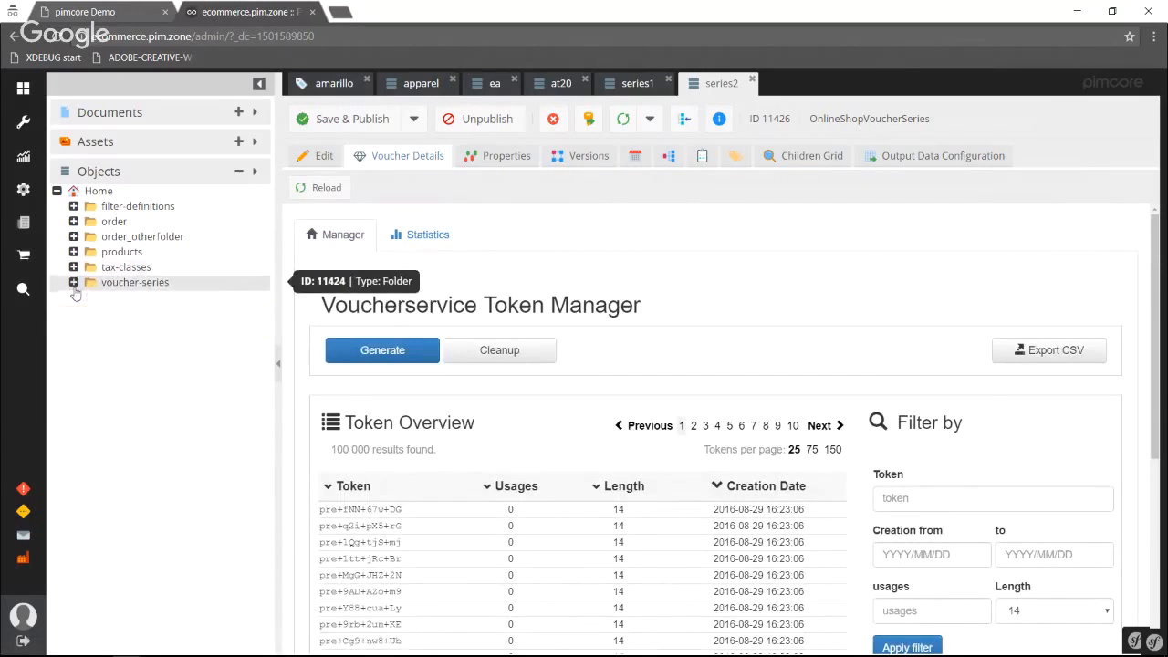
pyautogui.click(25, 257)
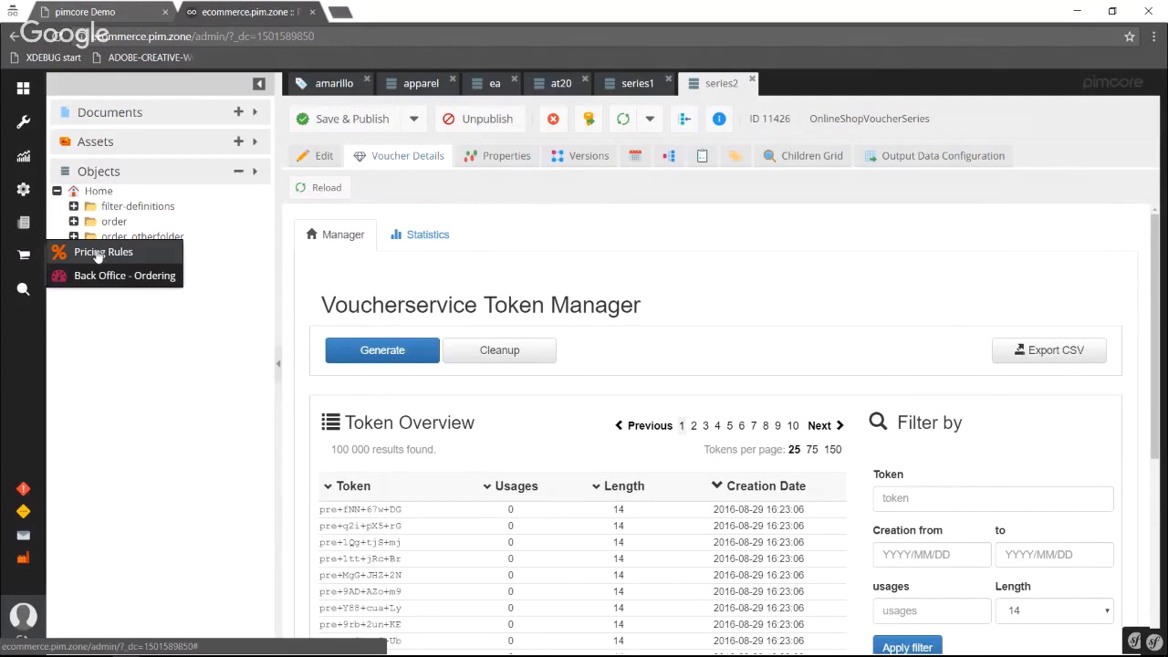
pyautogui.click(98, 253)
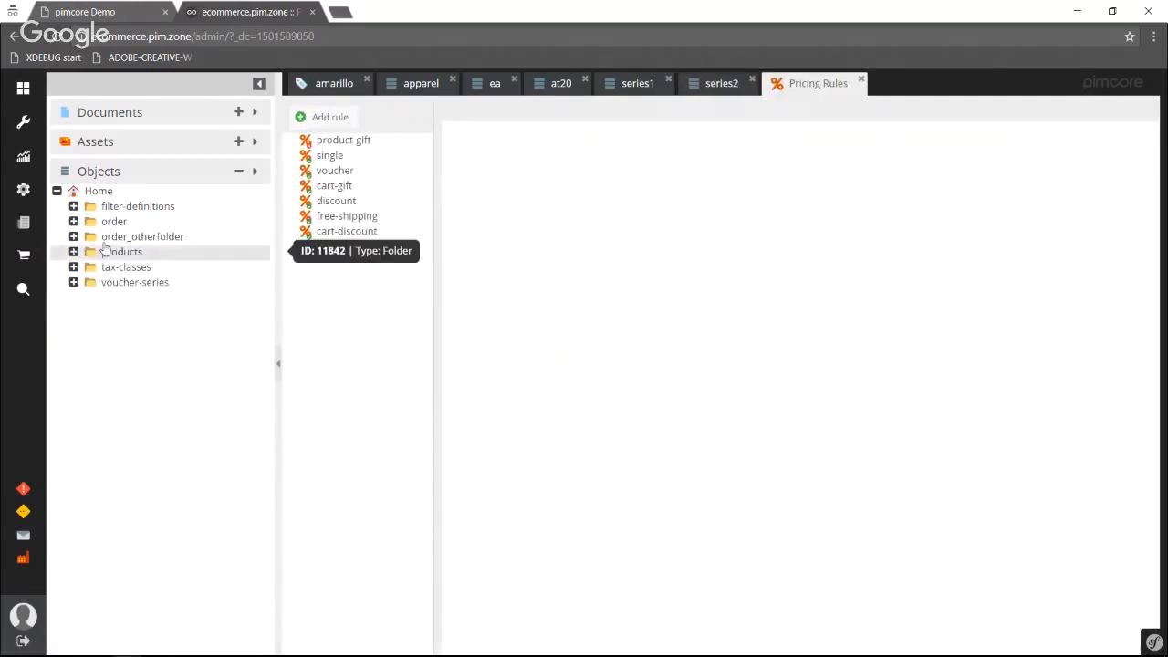
# Examine the discount pricing rule's settings, conditions and actions, including the condition and action types available to add.
pyautogui.click(334, 207)
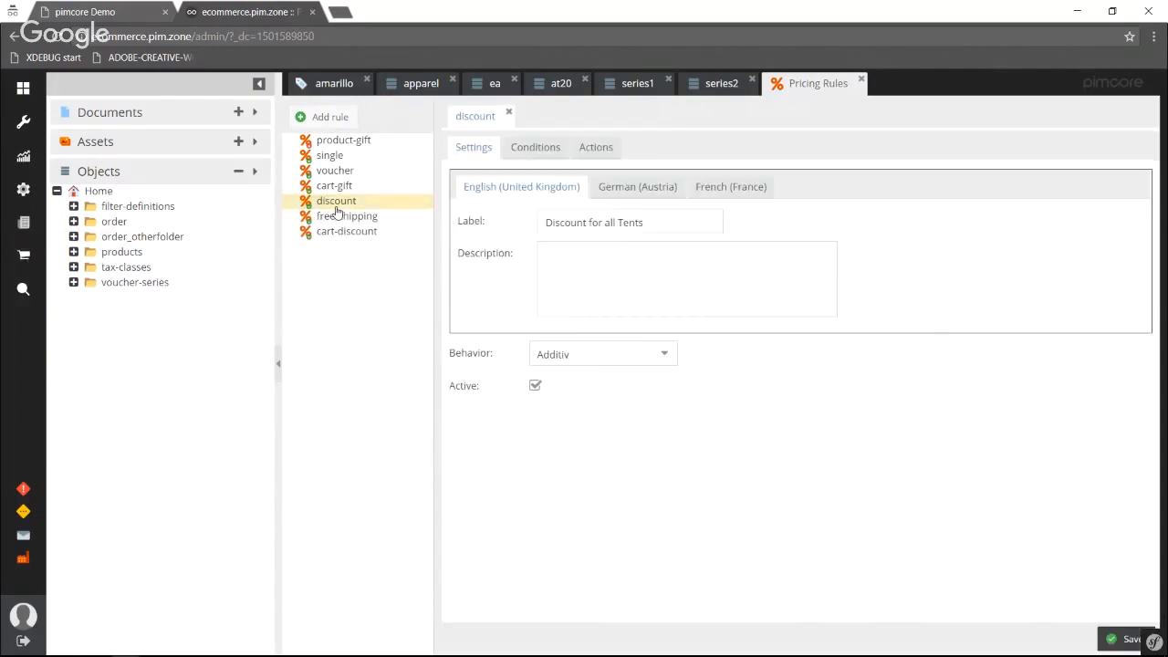
pyautogui.click(512, 151)
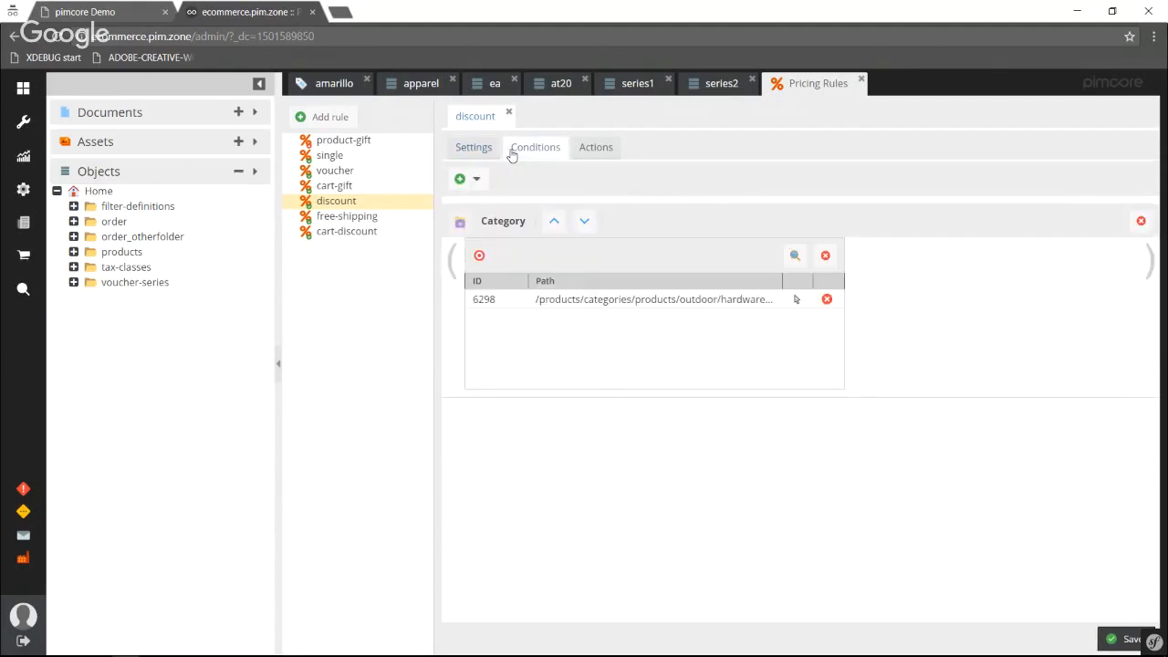
pyautogui.click(474, 181)
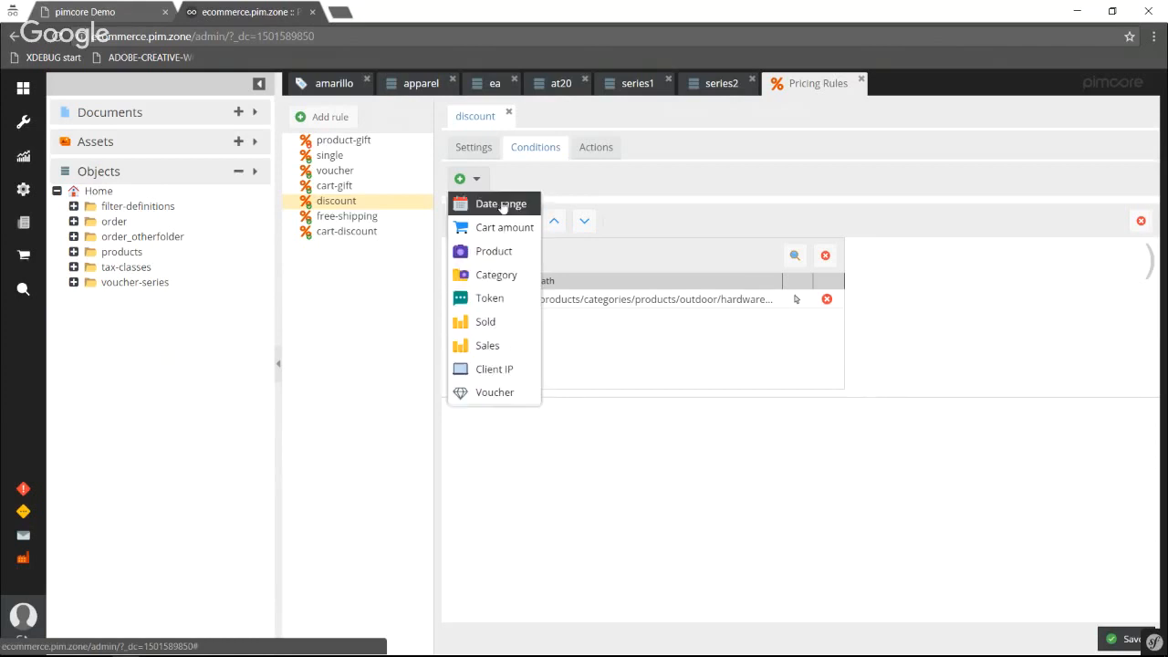
pyautogui.click(598, 149)
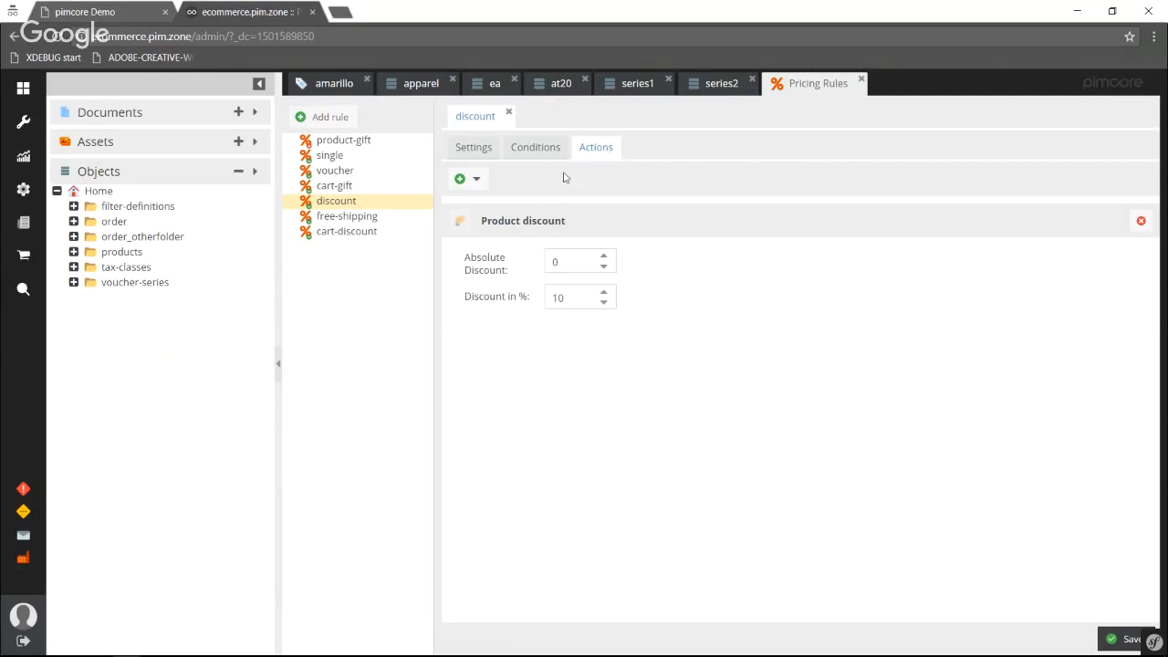
pyautogui.click(470, 180)
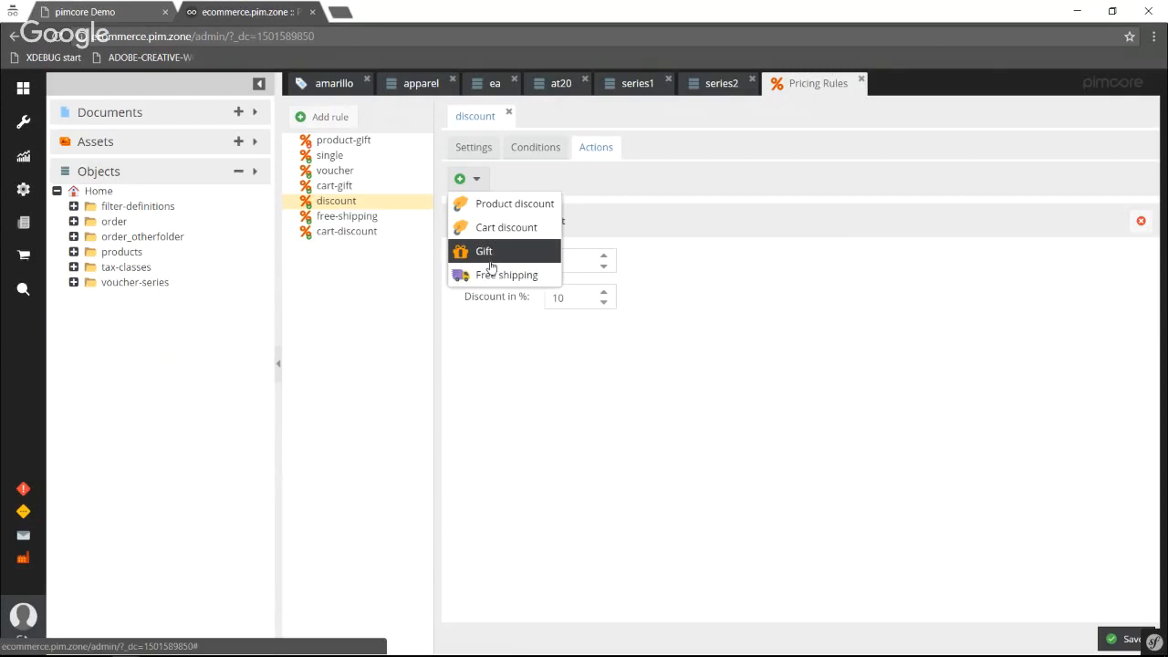
pyautogui.click(553, 380)
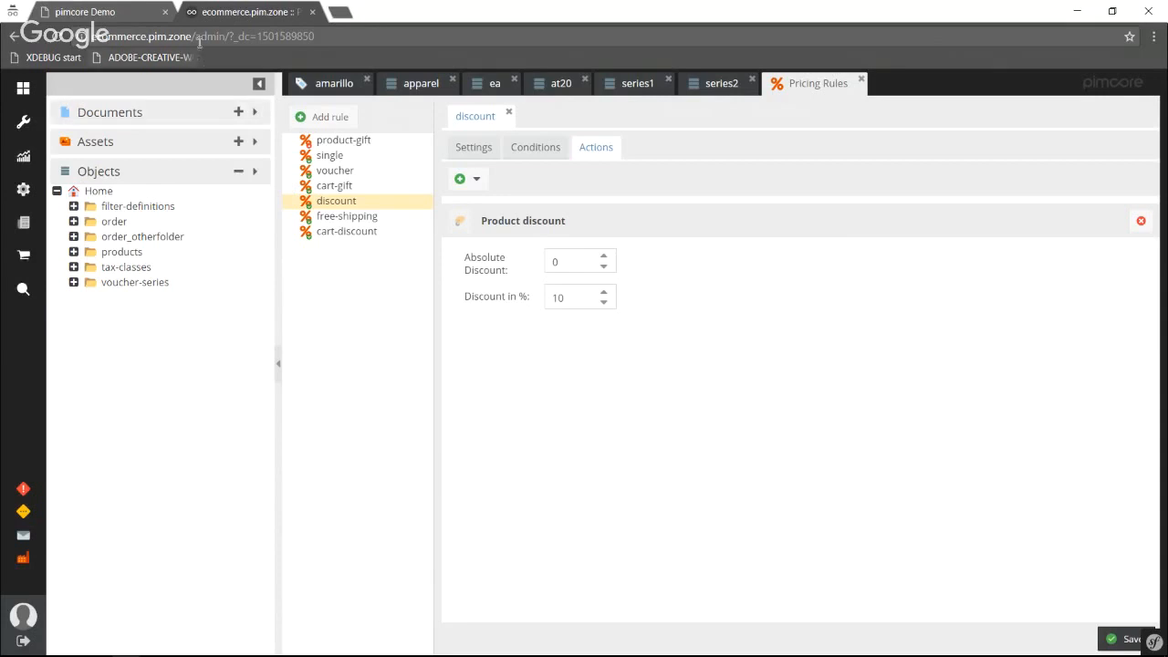
# Switch to the pimcore Demo storefront and look over its home page down to the featured products.
pyautogui.click(132, 12)
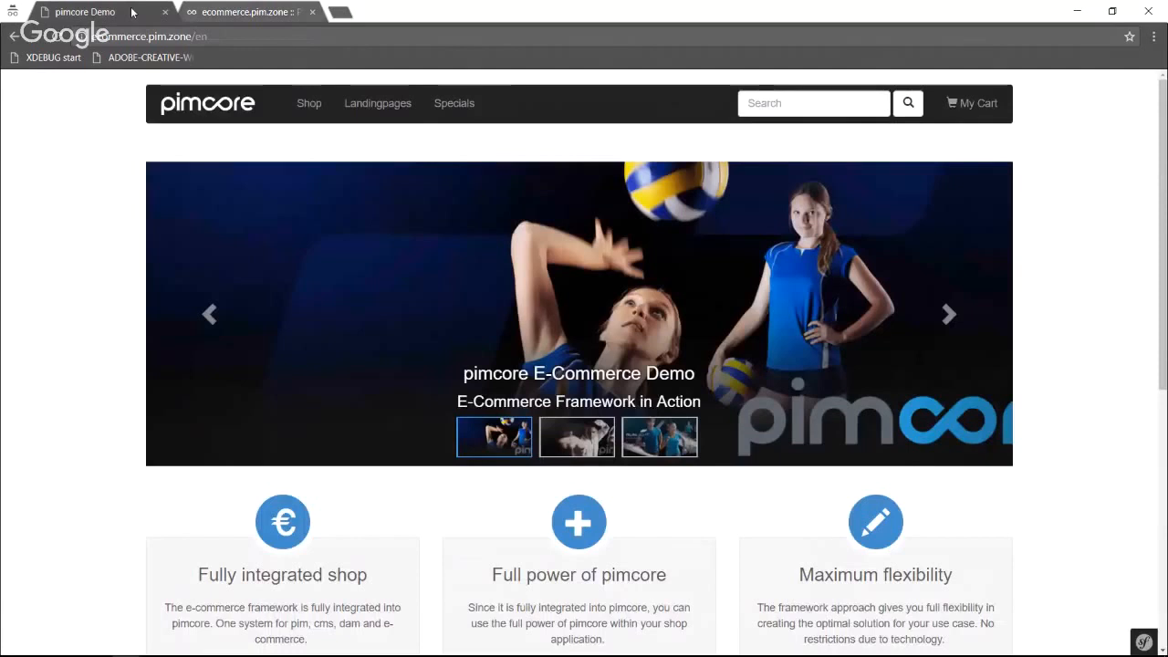
pyautogui.scroll(-1, 74, 229)
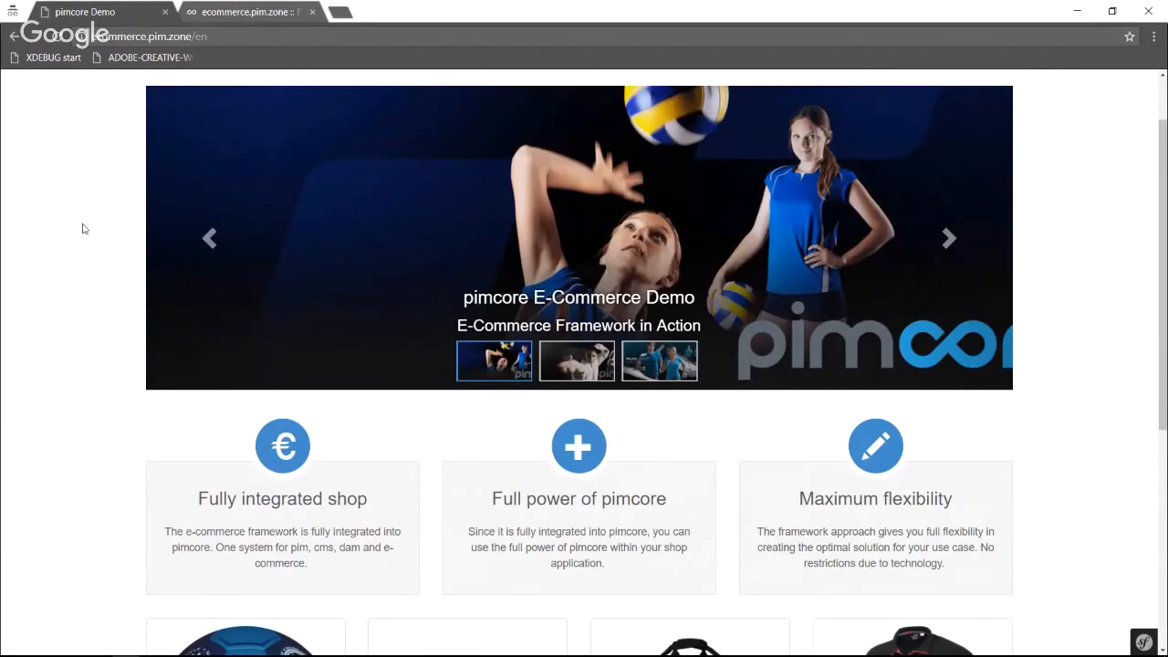
pyautogui.scroll(-2, 82, 228)
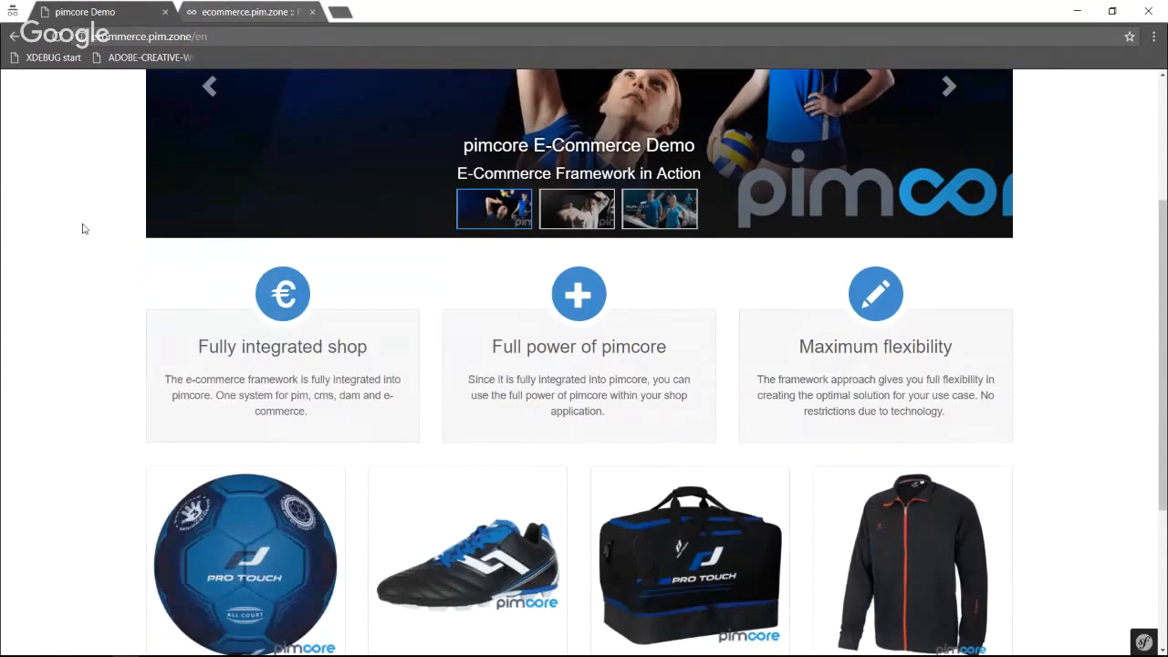
pyautogui.scroll(-3, 83, 228)
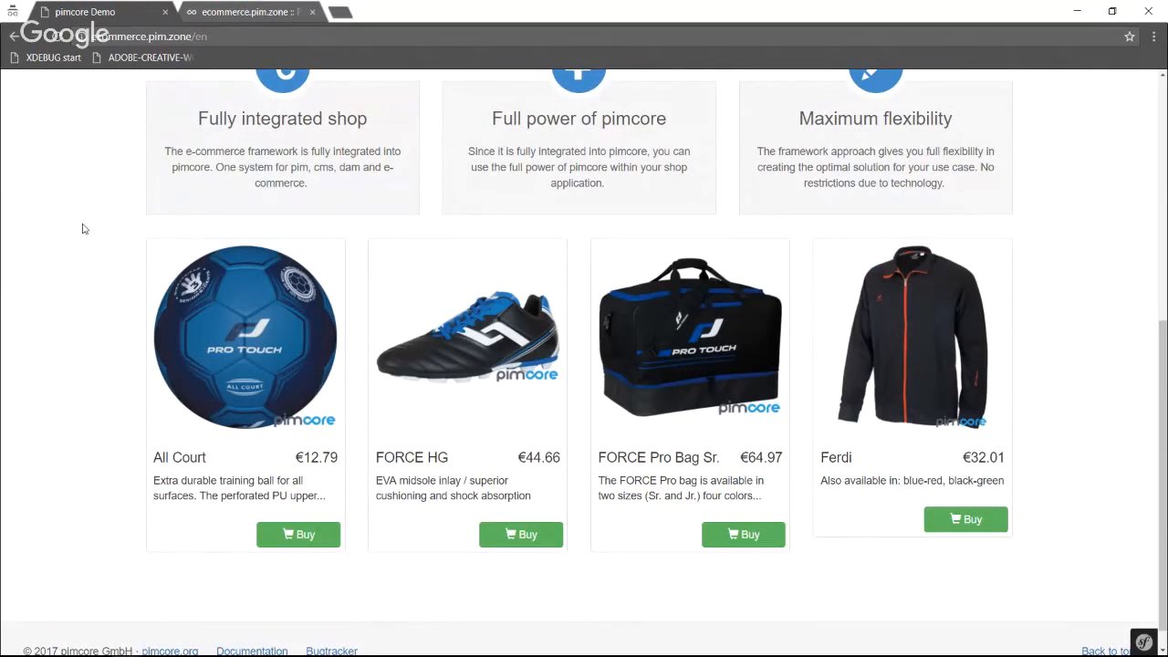
pyautogui.scroll(2, 83, 228)
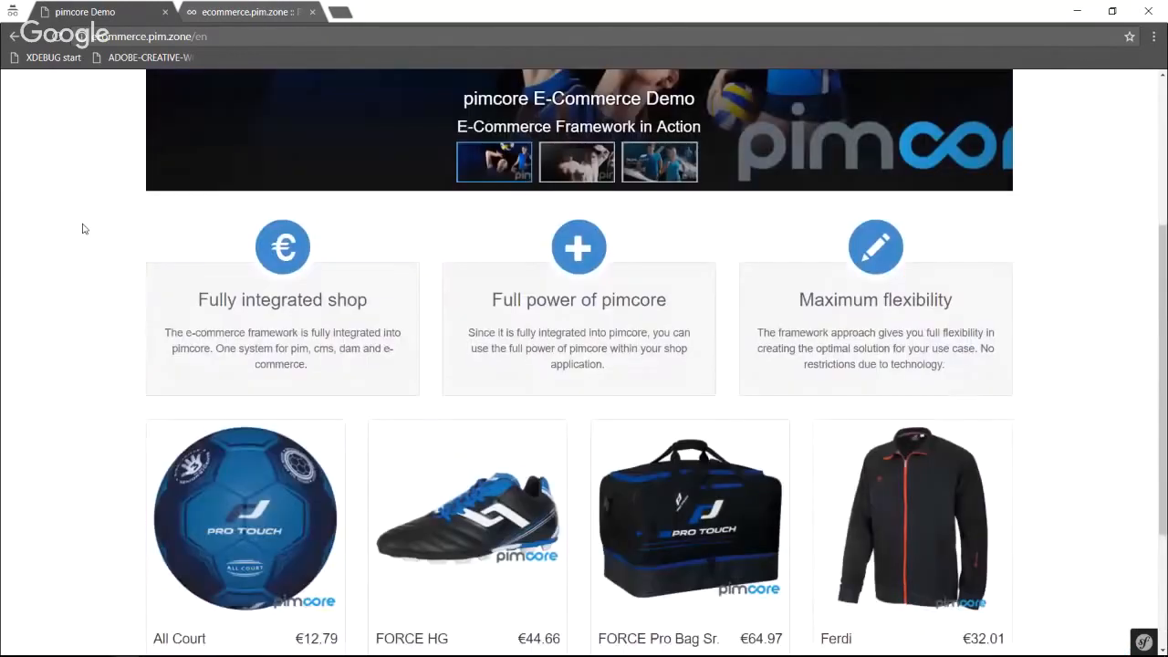
pyautogui.scroll(-3, 83, 228)
pyautogui.scroll(5, 83, 228)
pyautogui.scroll(-4, 81, 227)
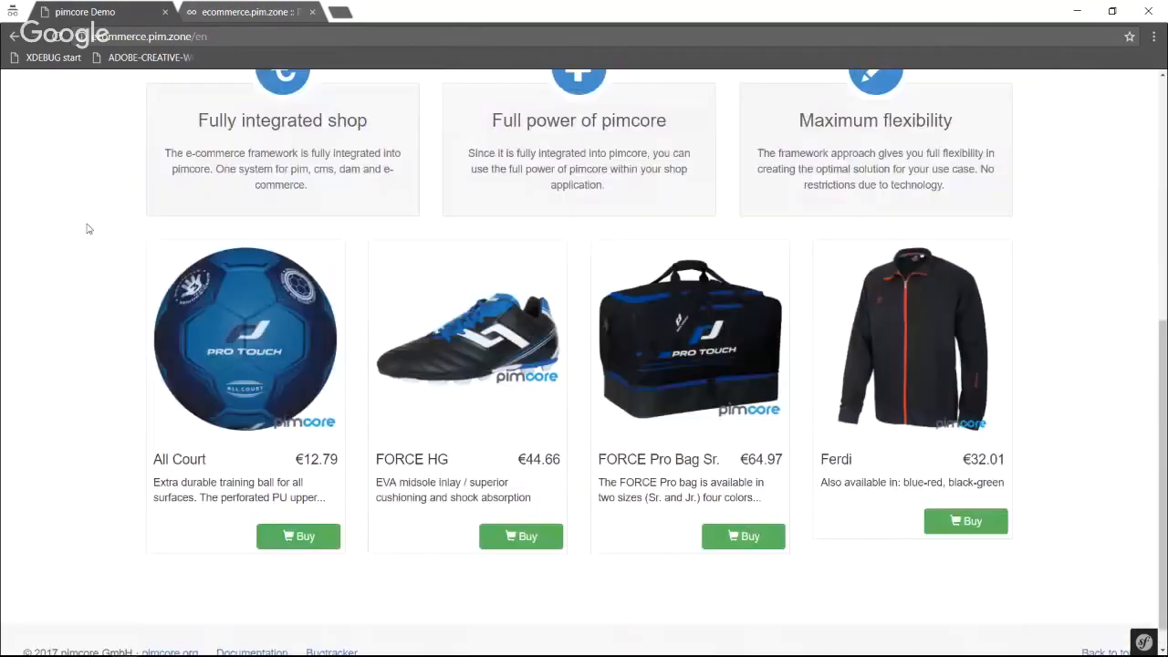
pyautogui.scroll(5, 441, 95)
# Look over the Multi-Level Product Model and Targeting Groups pages among the storefront's special features.
pyautogui.click(443, 100)
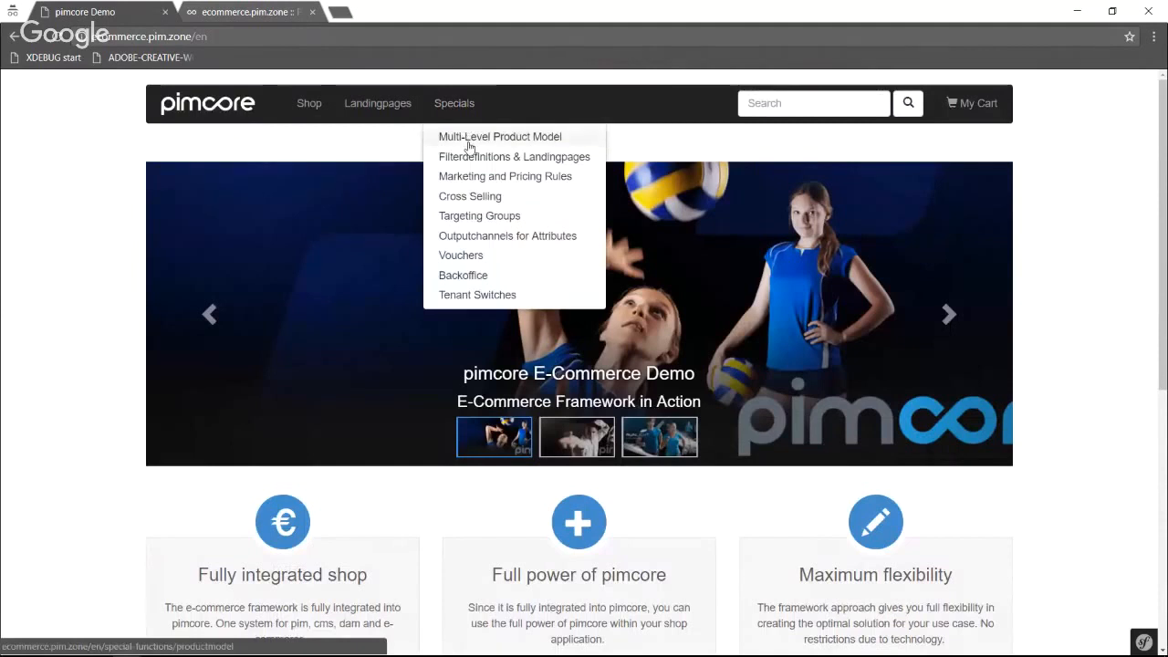
pyautogui.click(468, 145)
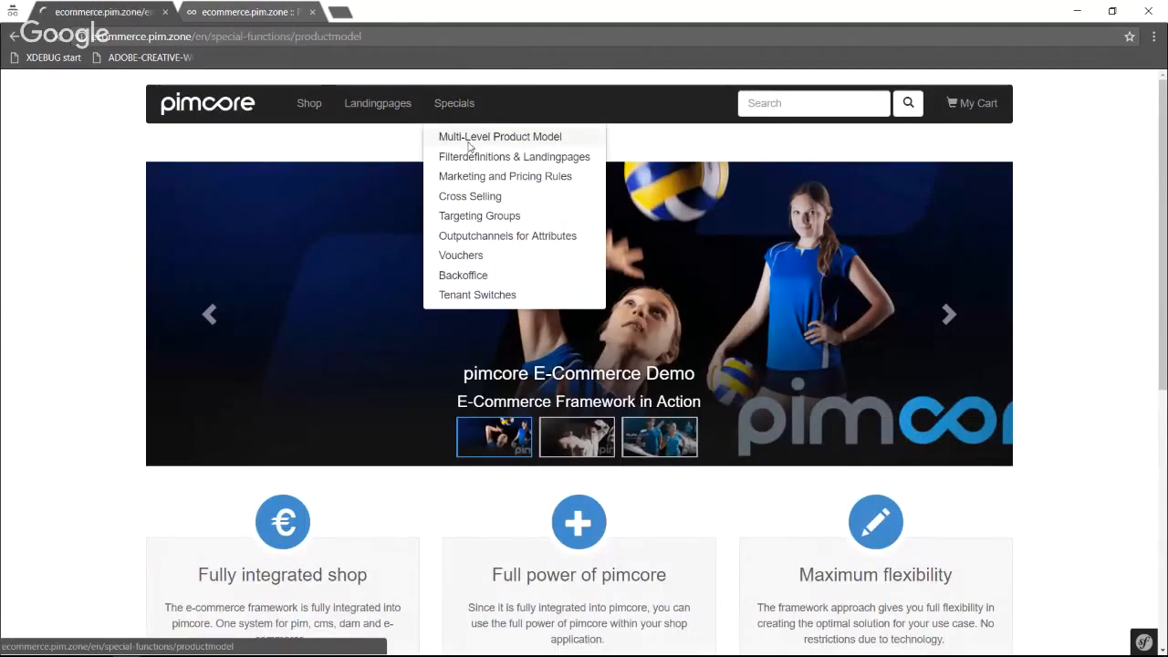
pyautogui.click(453, 103)
pyautogui.click(464, 211)
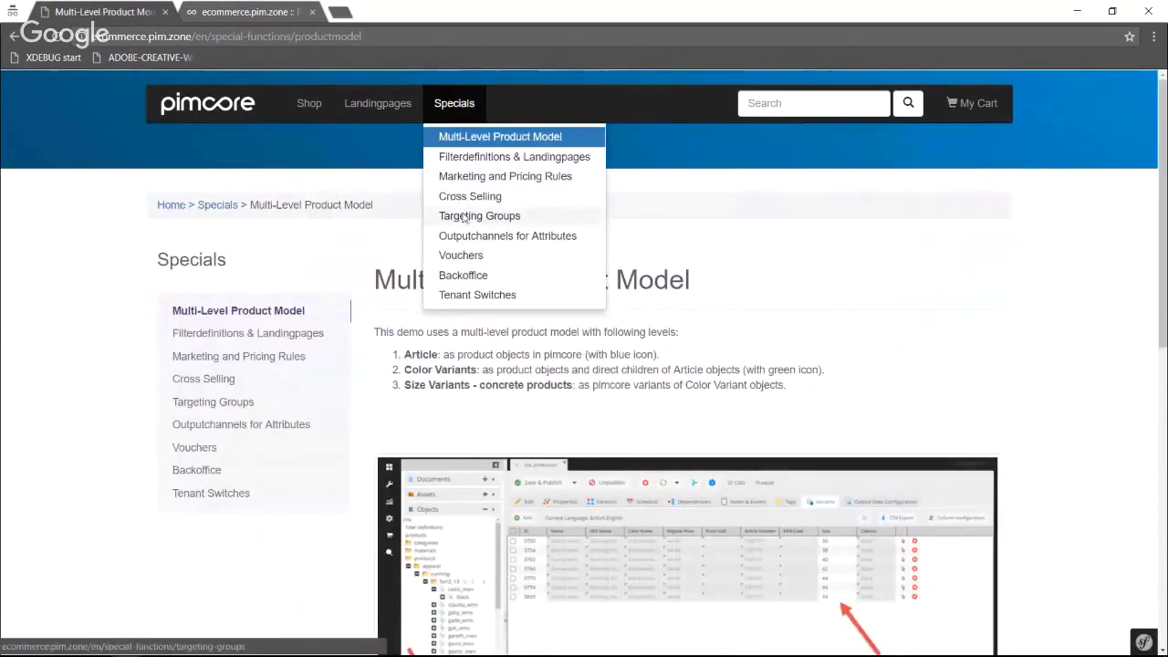
pyautogui.scroll(-2, 444, 272)
pyautogui.scroll(2, 427, 256)
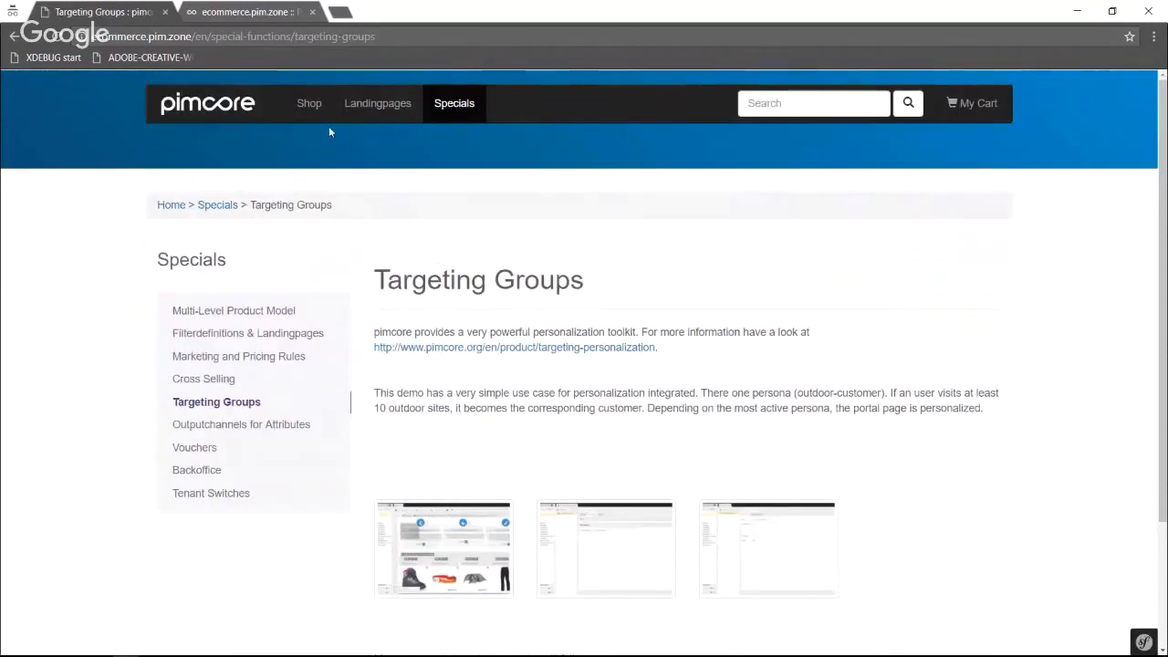
pyautogui.click(447, 109)
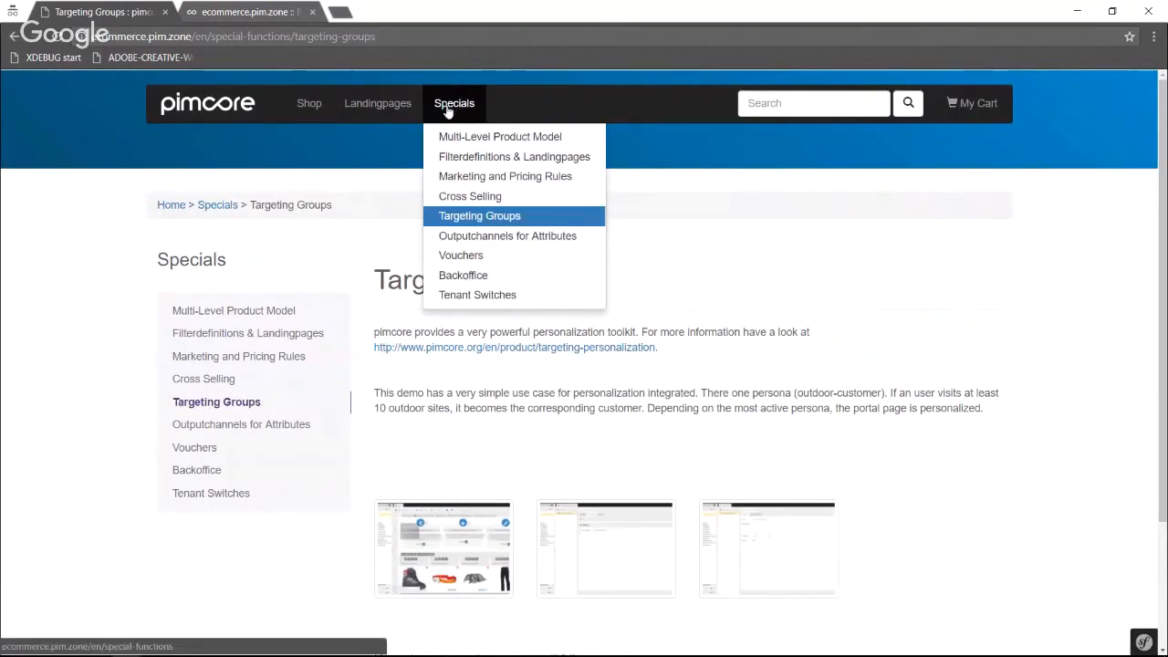
# Open the shop's Football category and browse its product list, subcategories and colour filters.
pyautogui.moveTo(310, 106)
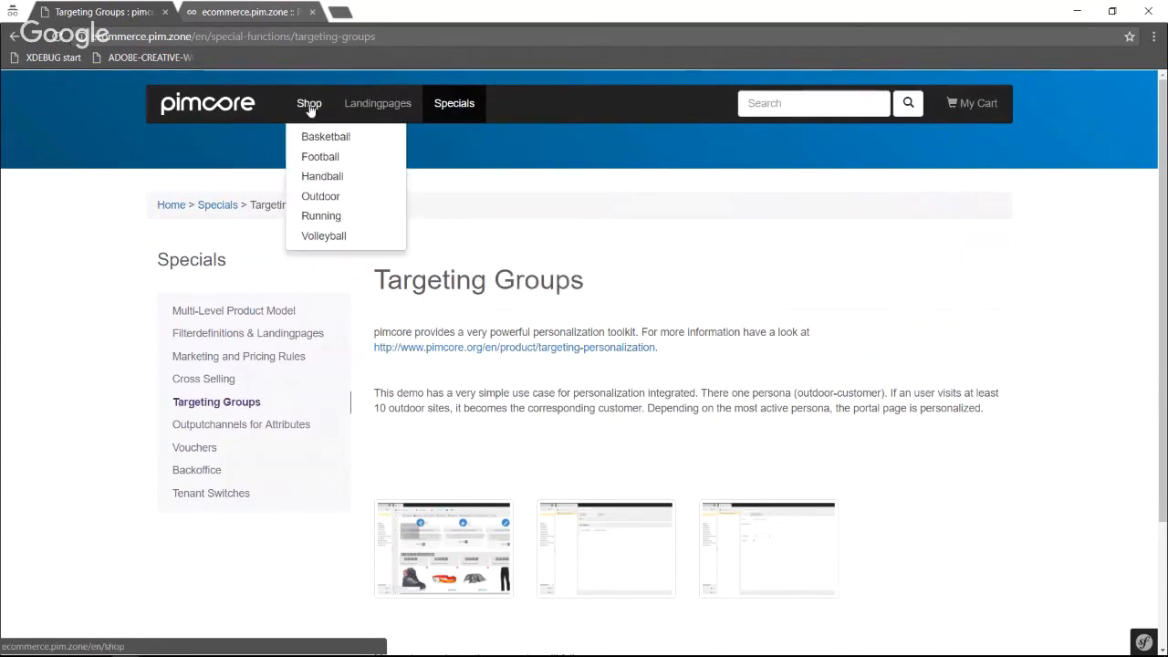
pyautogui.click(311, 158)
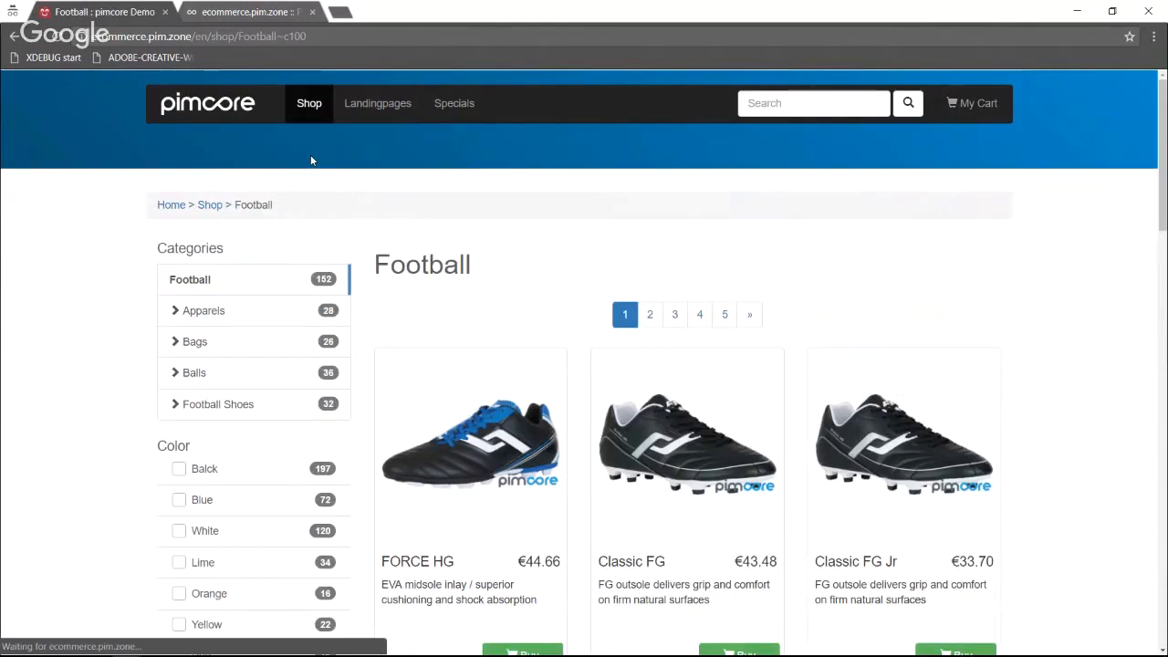
pyautogui.scroll(-2, 311, 161)
pyautogui.scroll(-1, 315, 159)
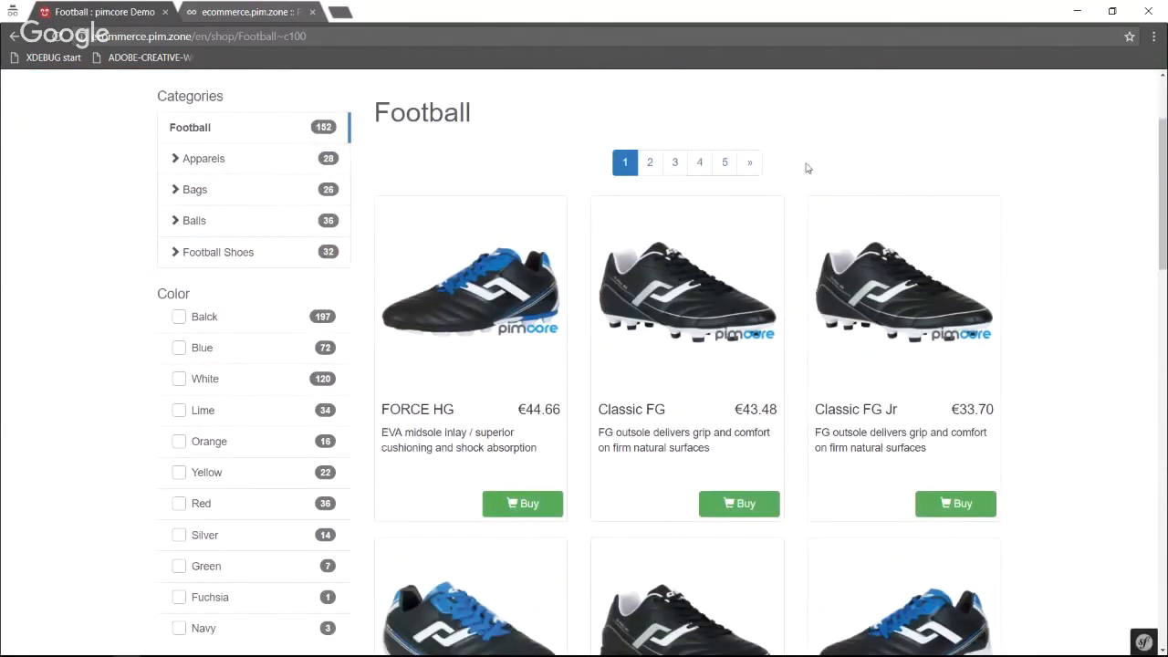
pyautogui.scroll(-3, 693, 310)
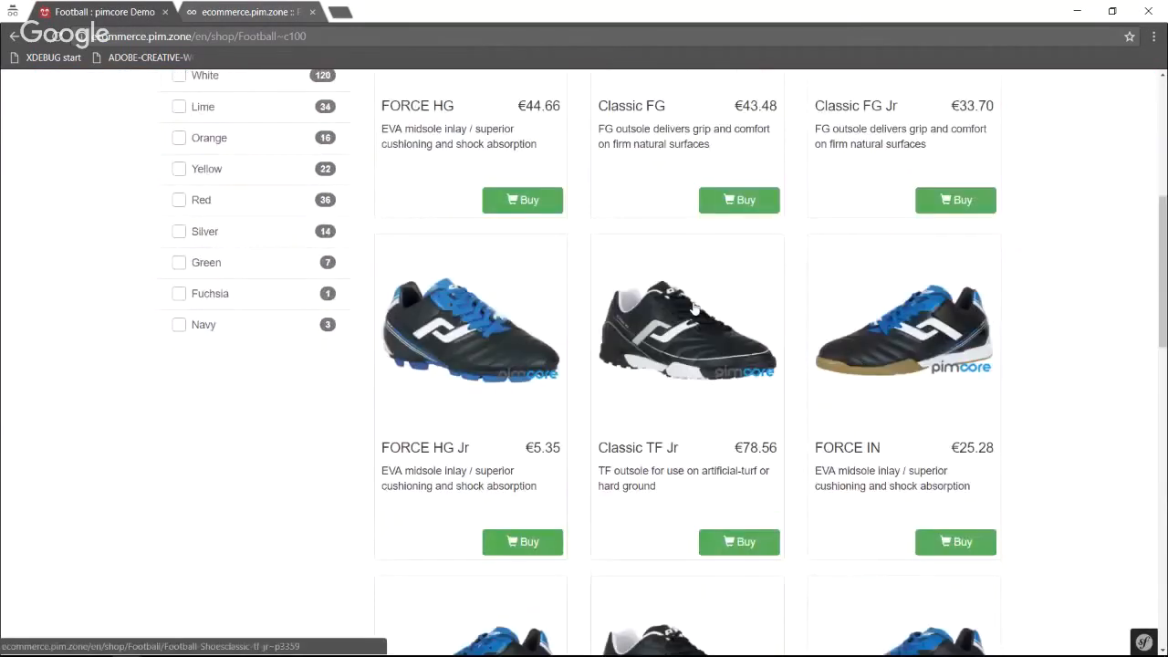
pyautogui.scroll(4, 654, 267)
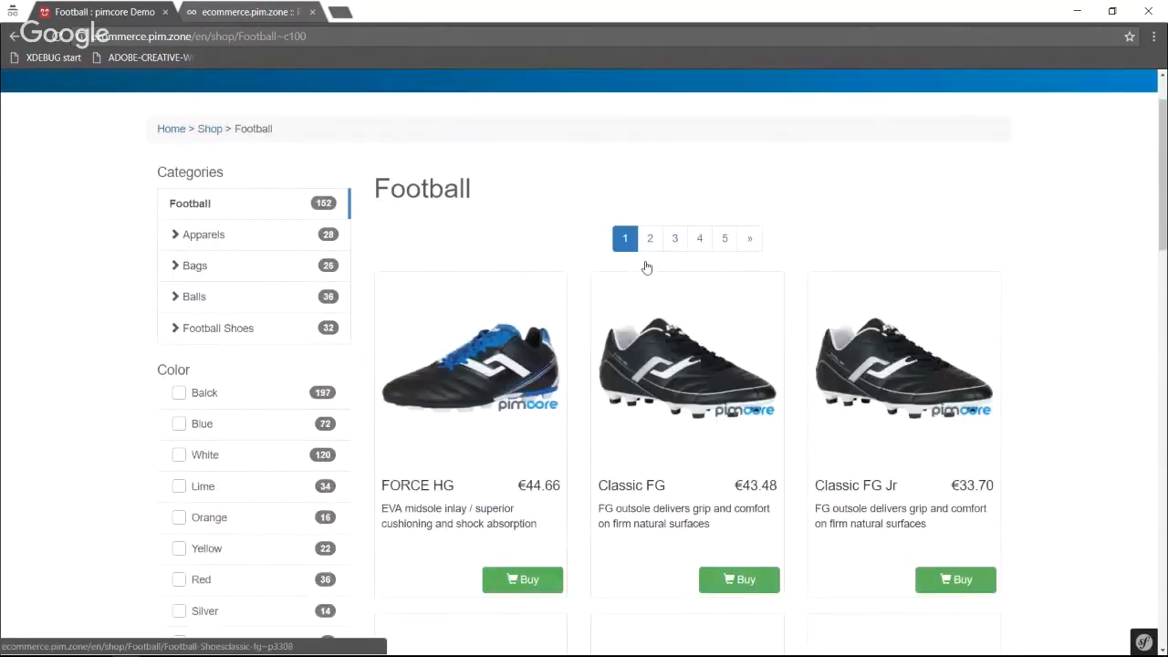
pyautogui.scroll(-3, 169, 274)
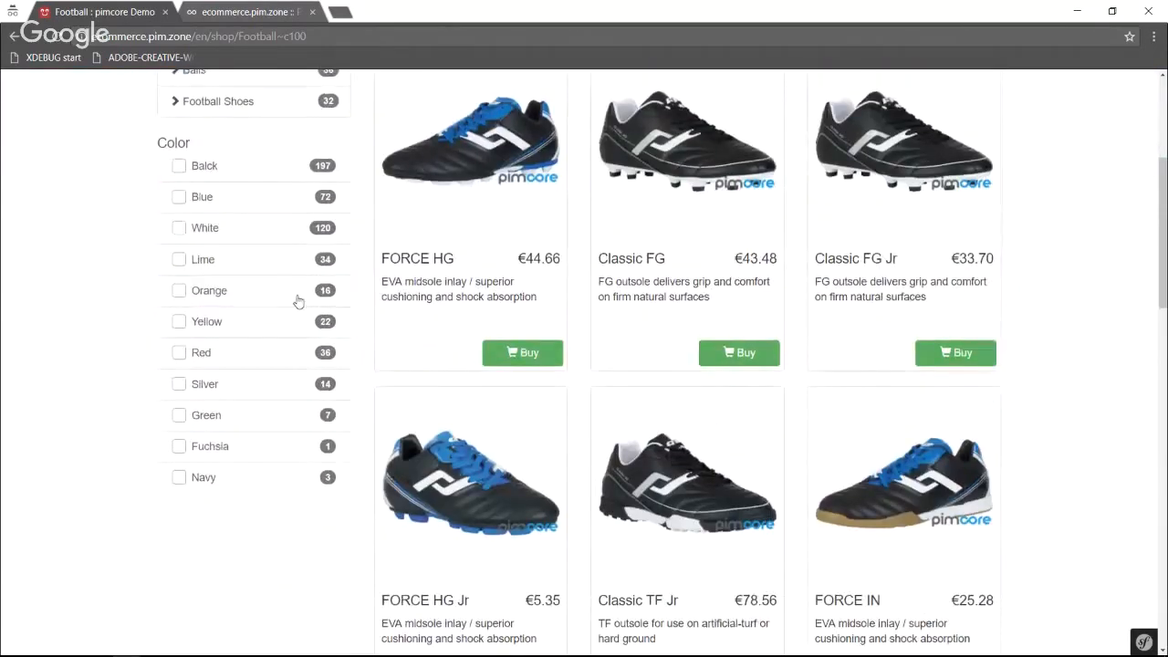
# Filter the football products by the colour Blue and open the FORCE HG shoe from the list.
pyautogui.scroll(2, 208, 341)
pyautogui.click(179, 347)
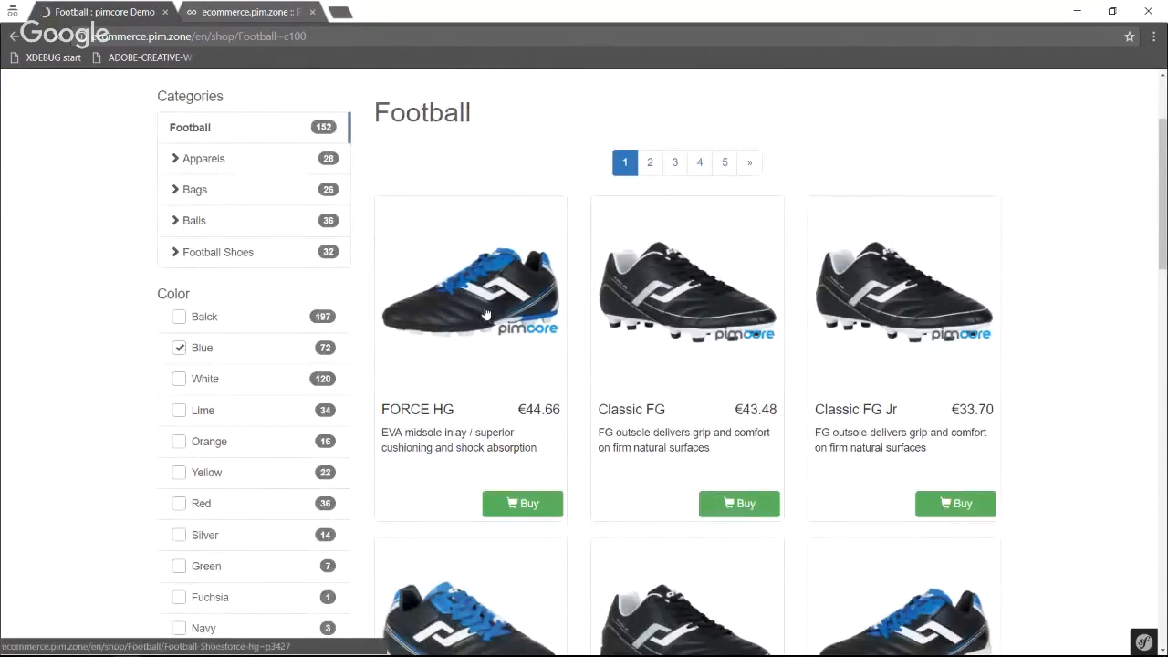
pyautogui.scroll(-2, 488, 310)
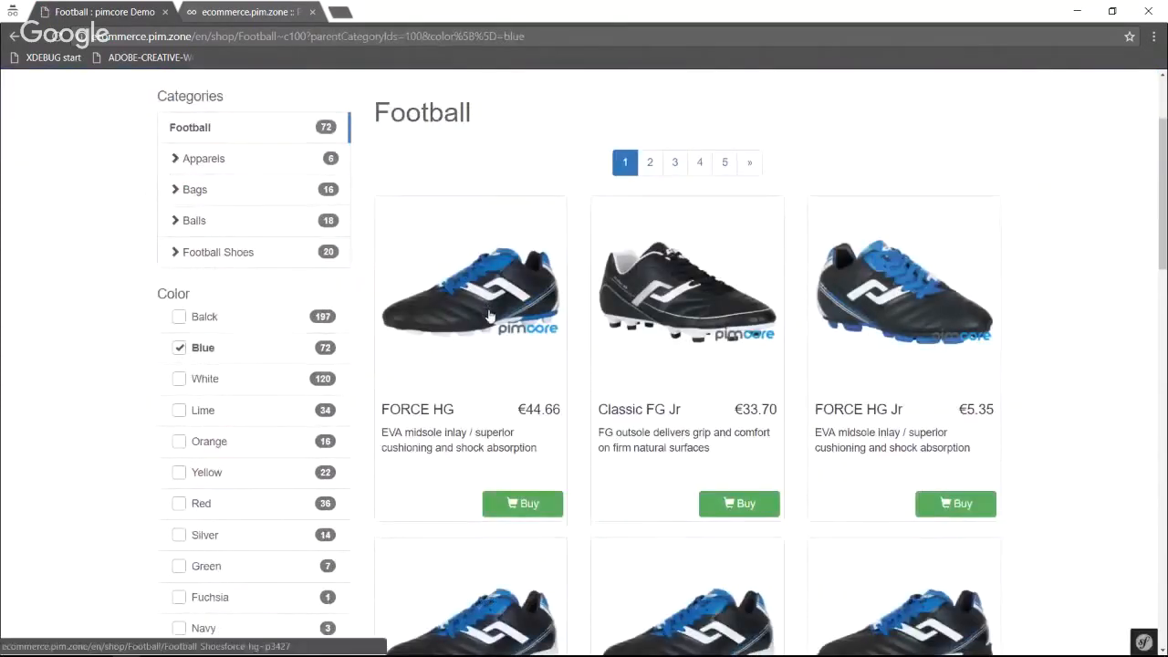
pyautogui.click(490, 323)
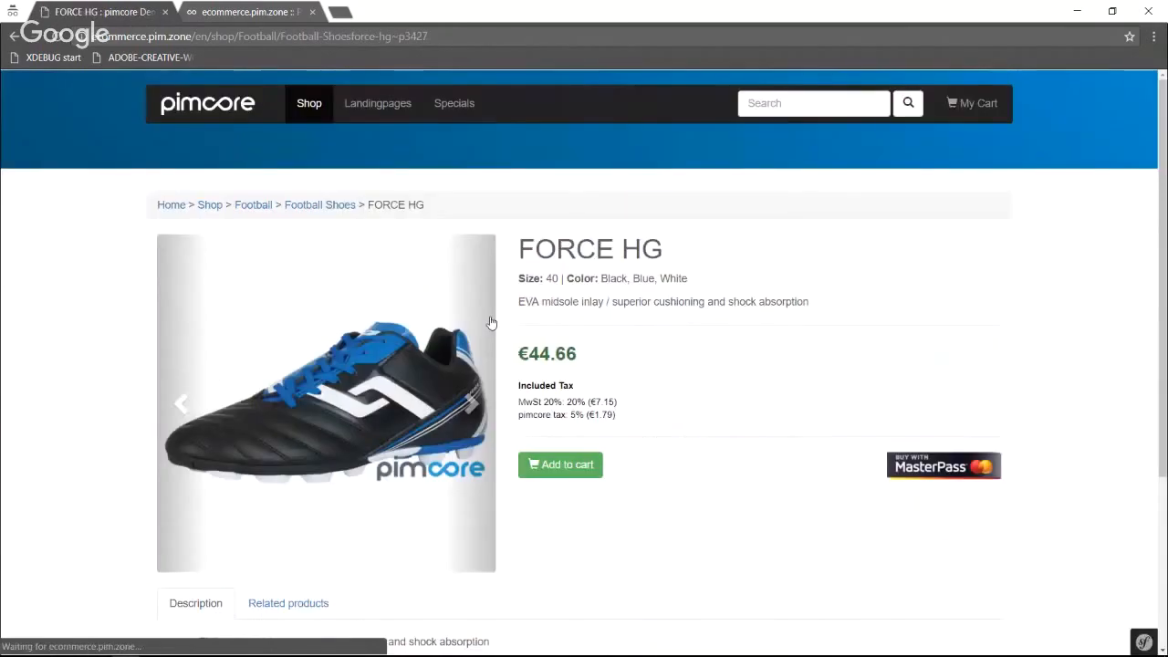
# Review the FORCE HG shoe's images, sizes and included taxes, and add it to the cart.
pyautogui.scroll(-3, 490, 323)
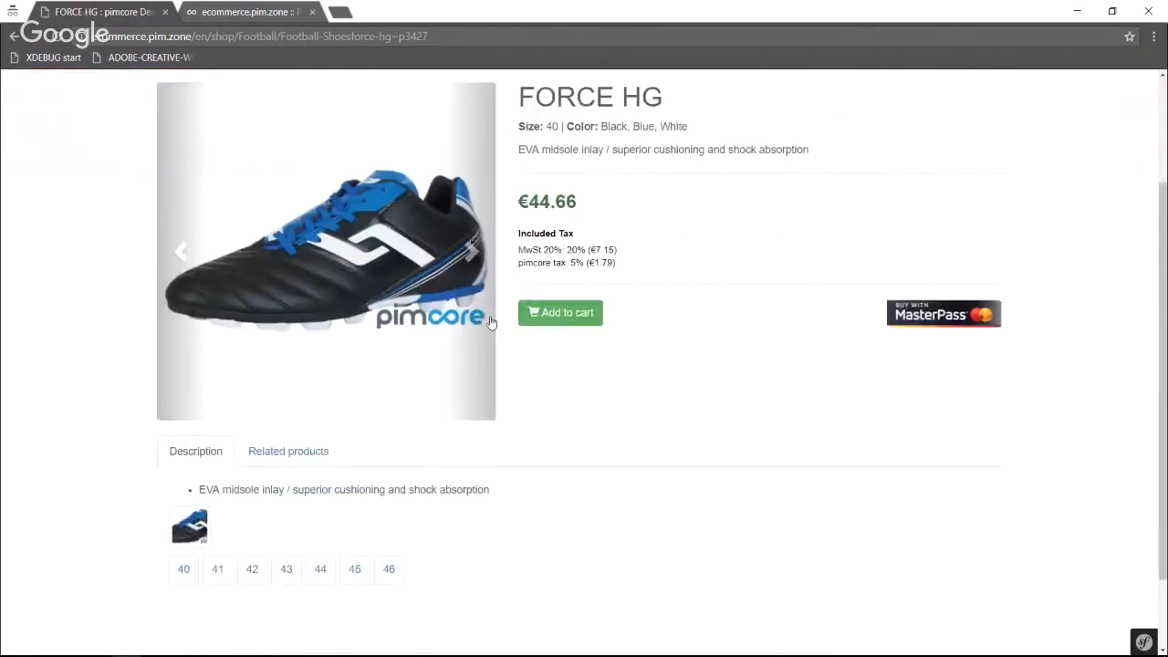
pyautogui.scroll(2, 485, 326)
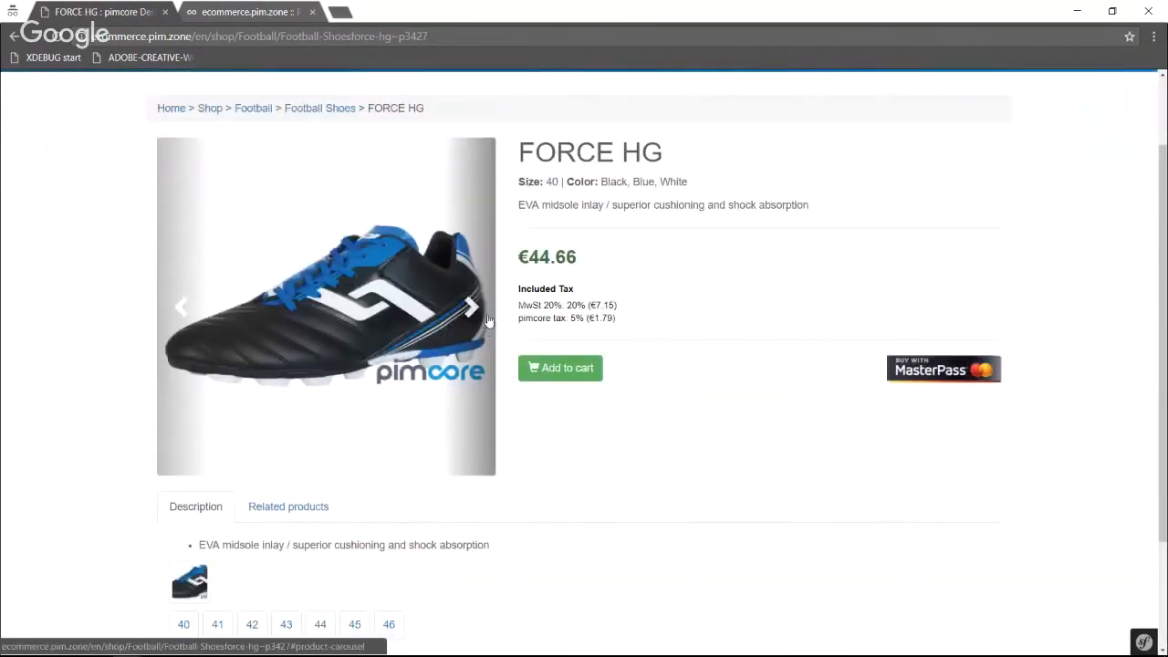
pyautogui.scroll(1, 496, 292)
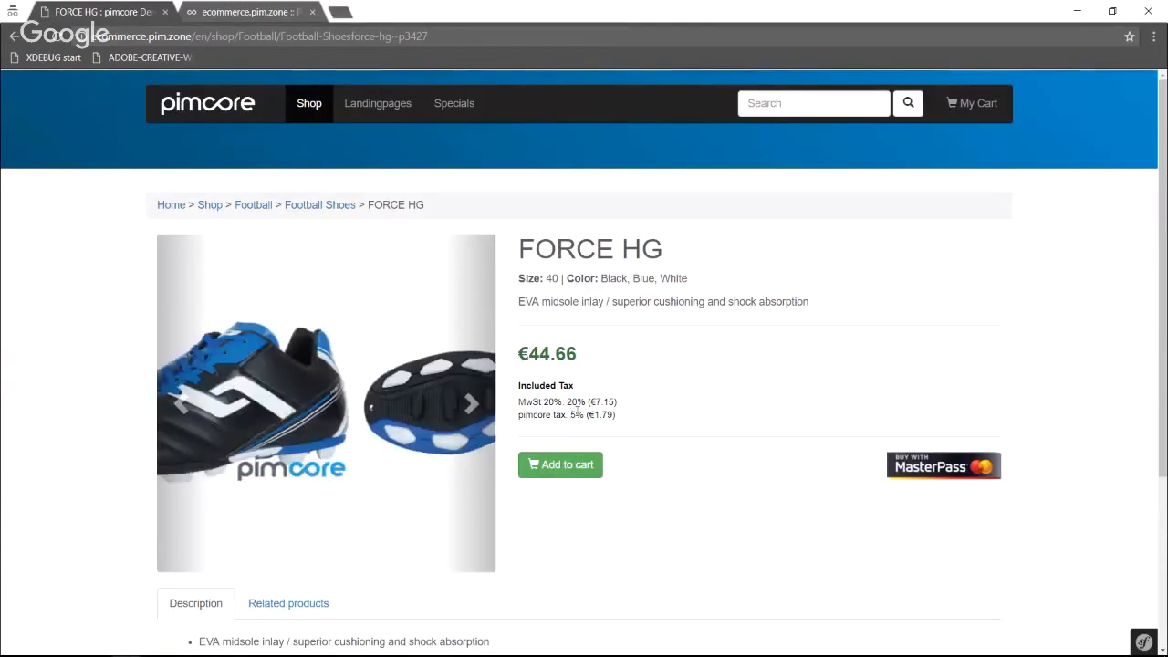
pyautogui.scroll(-1, 597, 397)
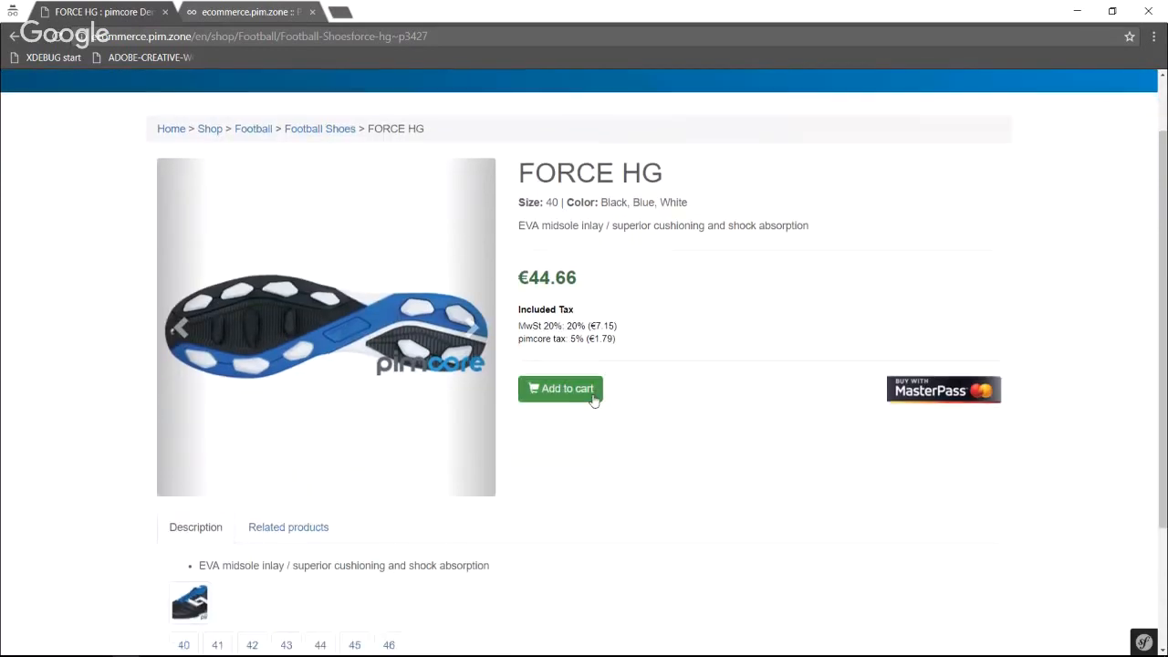
pyautogui.click(561, 390)
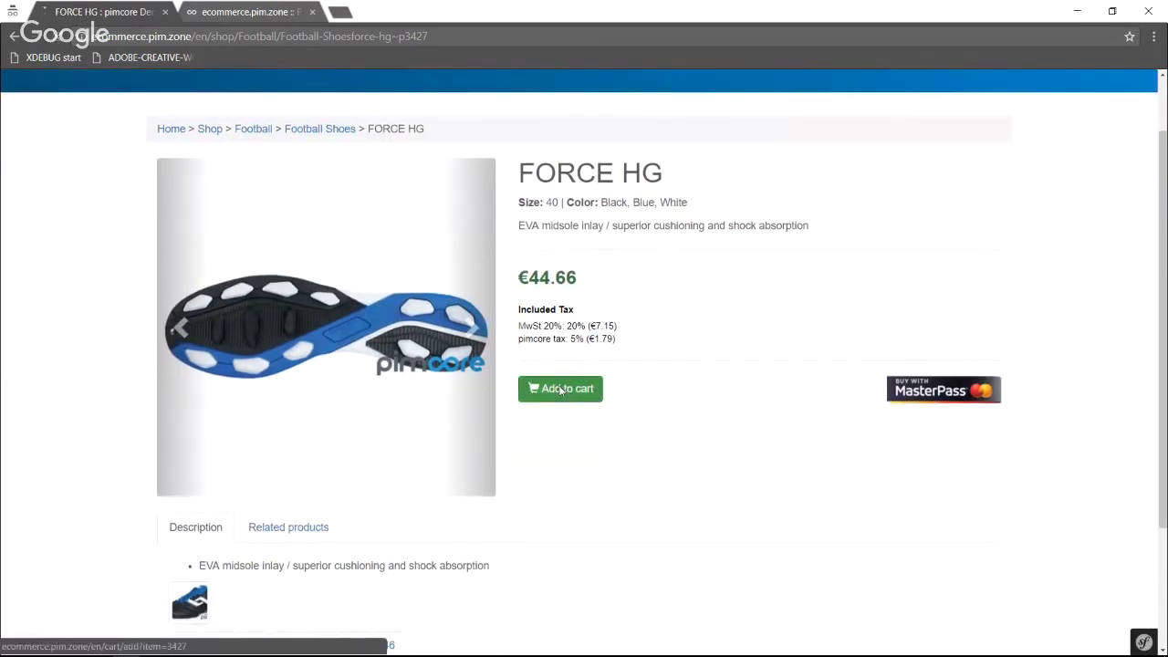
# Apply the voucher SUMMER to the cart and check the voucher deduction.
pyautogui.scroll(-2, 556, 390)
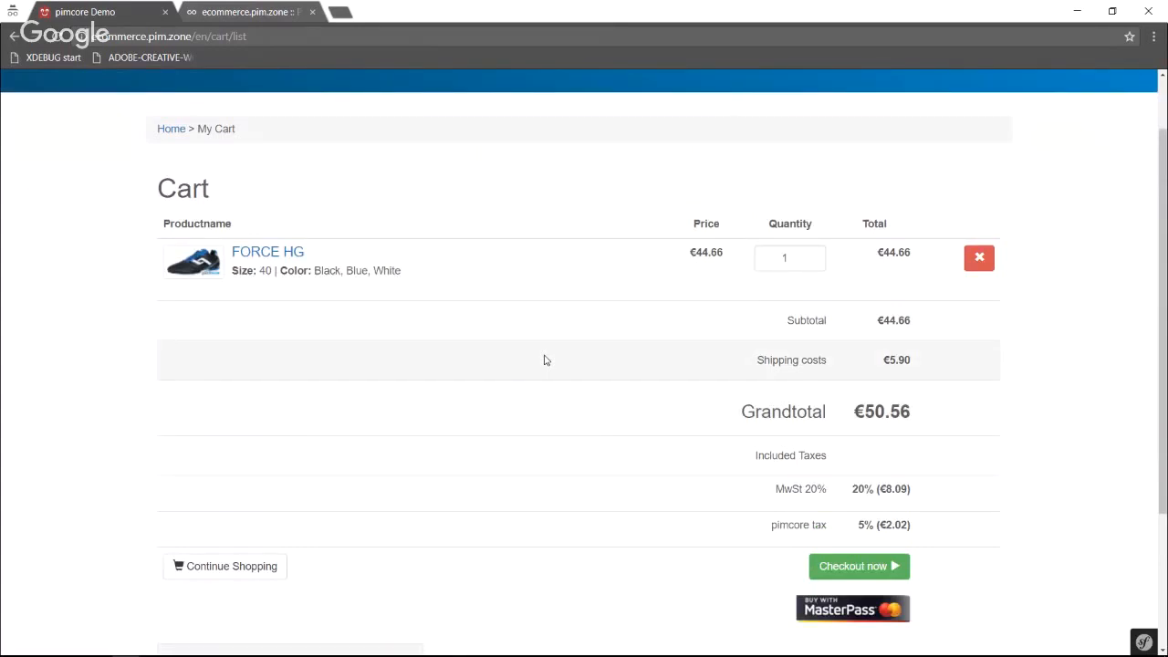
pyautogui.scroll(-2, 543, 359)
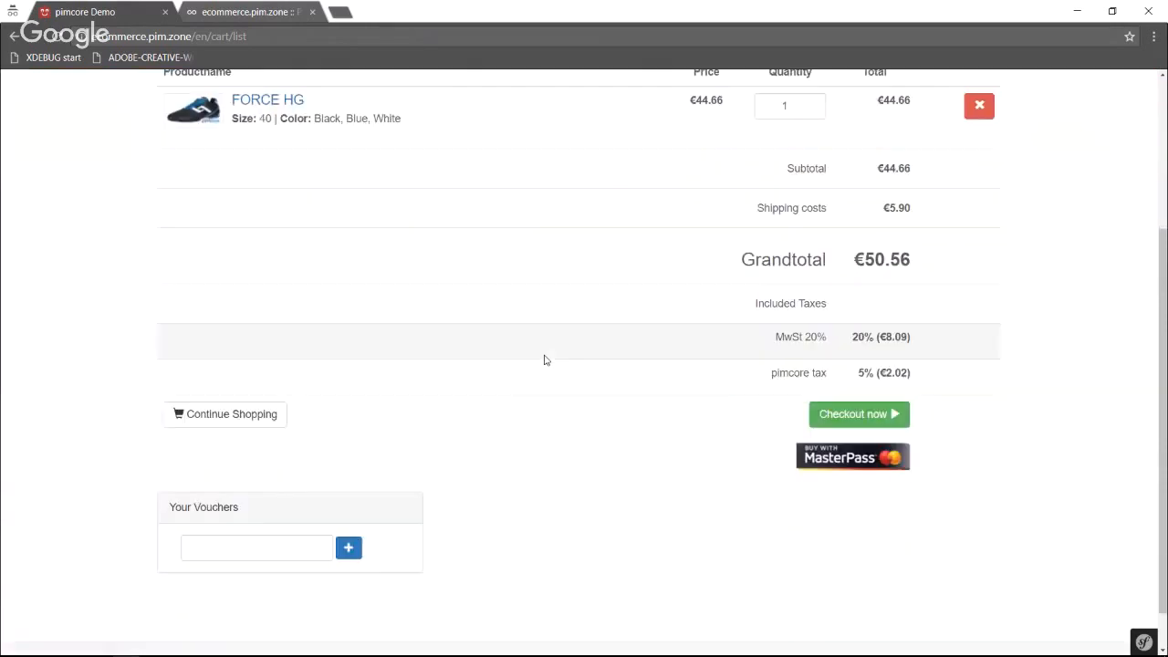
pyautogui.click(203, 548)
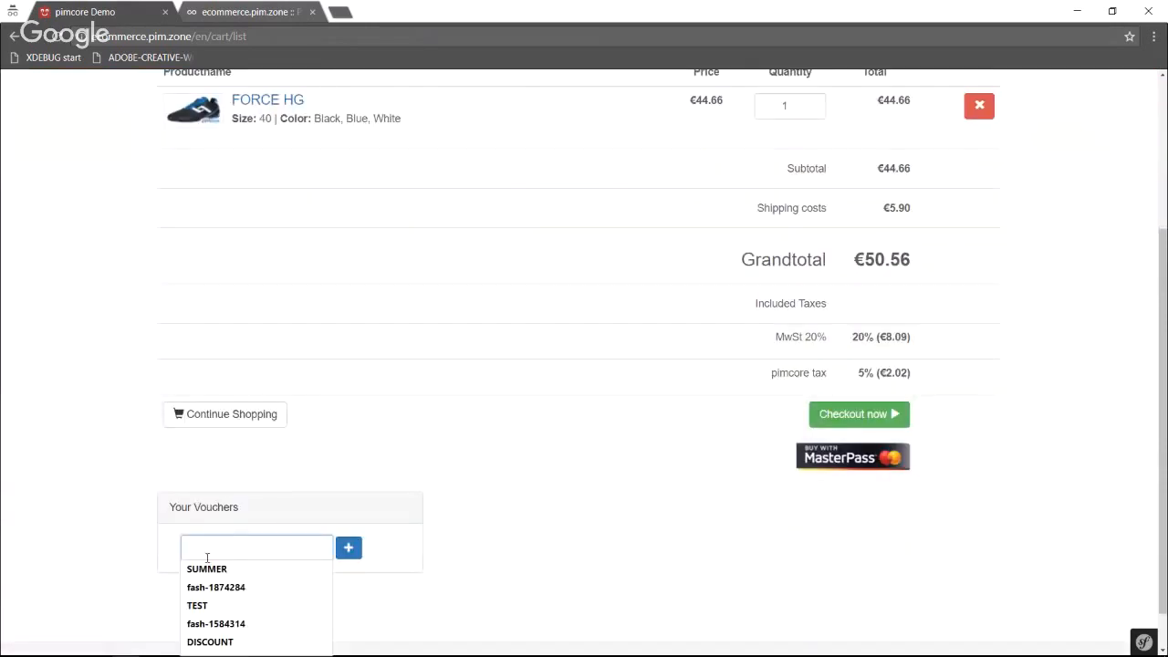
pyautogui.click(219, 567)
pyautogui.click(348, 549)
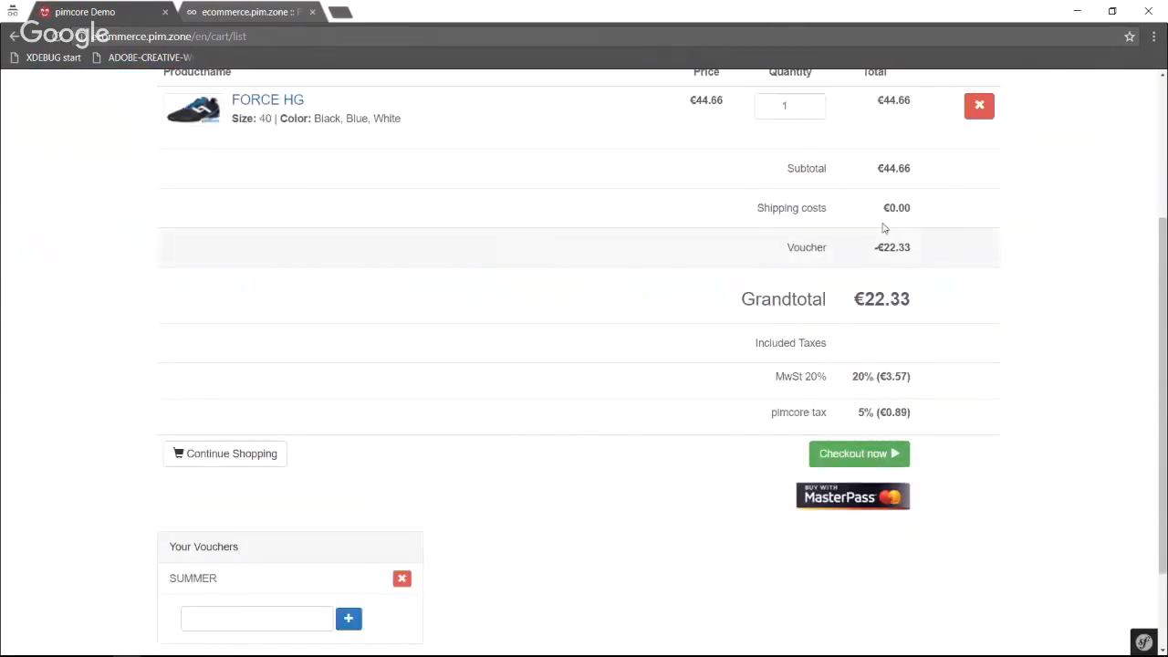
pyautogui.moveTo(921, 247); pyautogui.dragTo(864, 237)
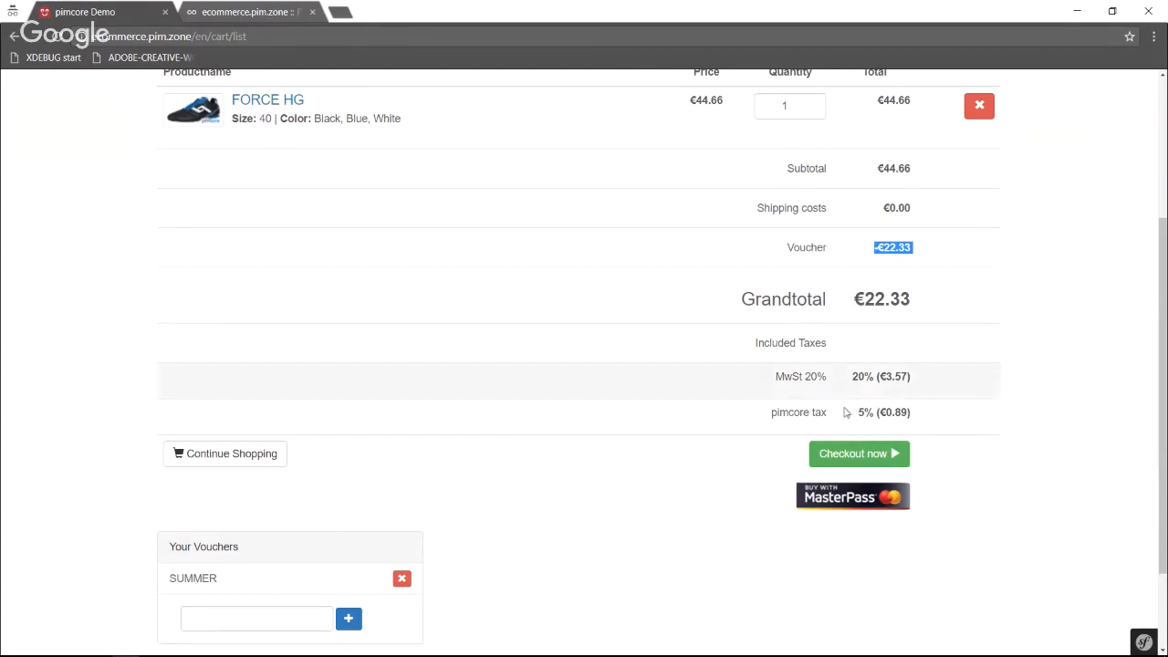
# Proceed to checkout, fill in the delivery address with the customer's saved contact details, and submit it.
pyautogui.click(843, 454)
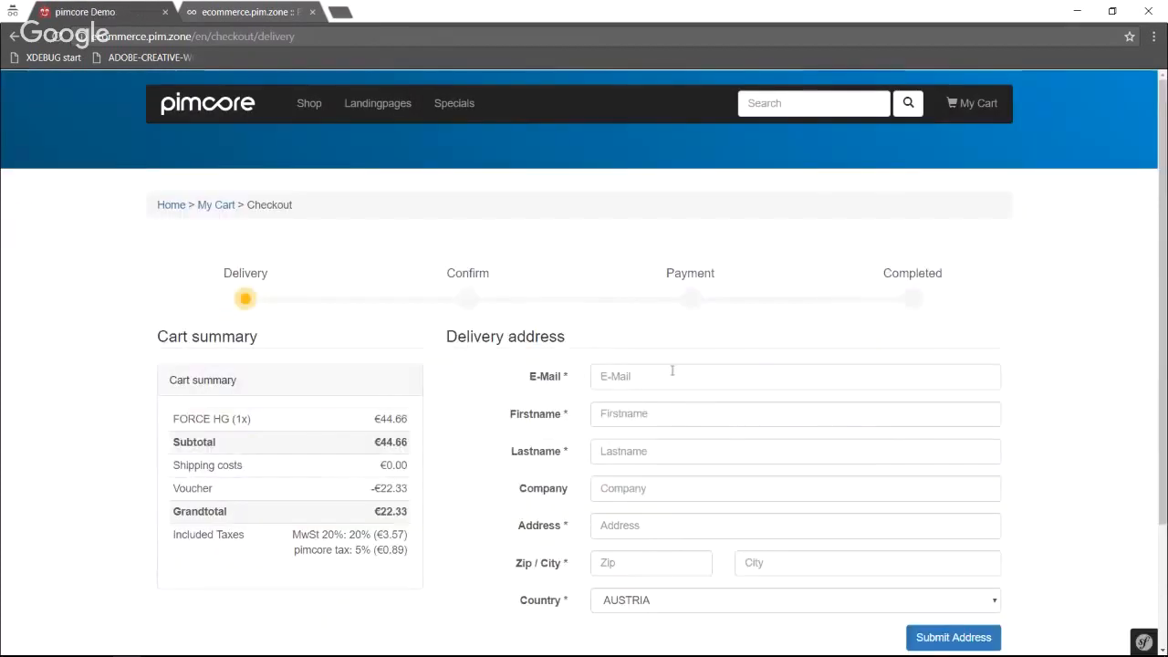
pyautogui.click(669, 377)
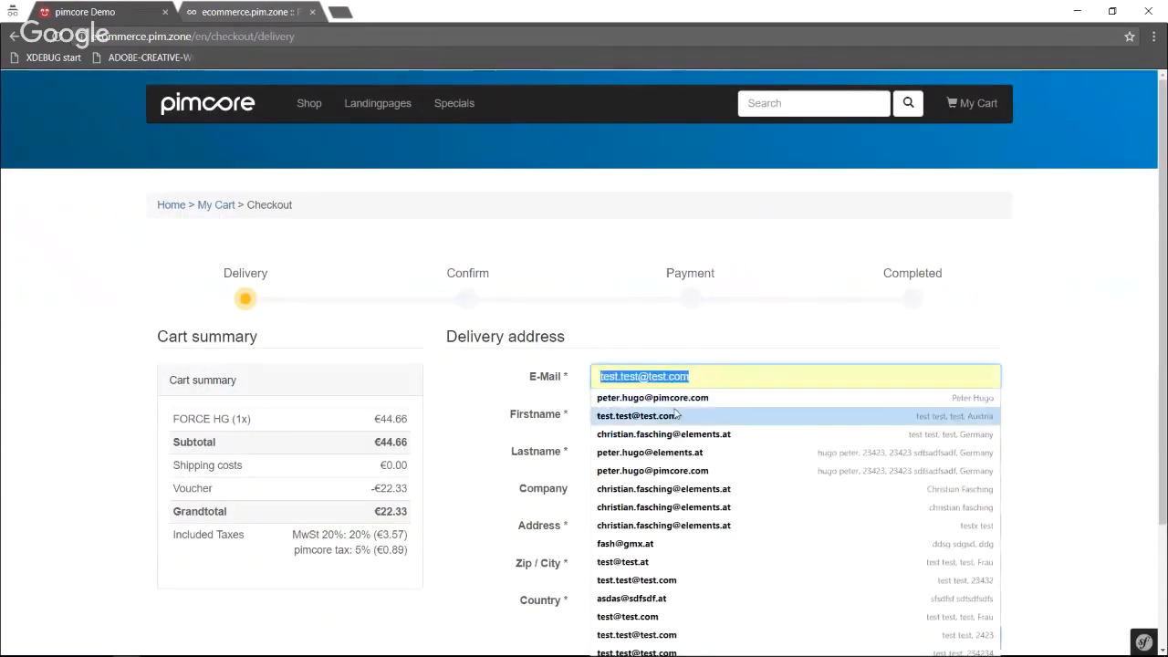
pyautogui.click(949, 398)
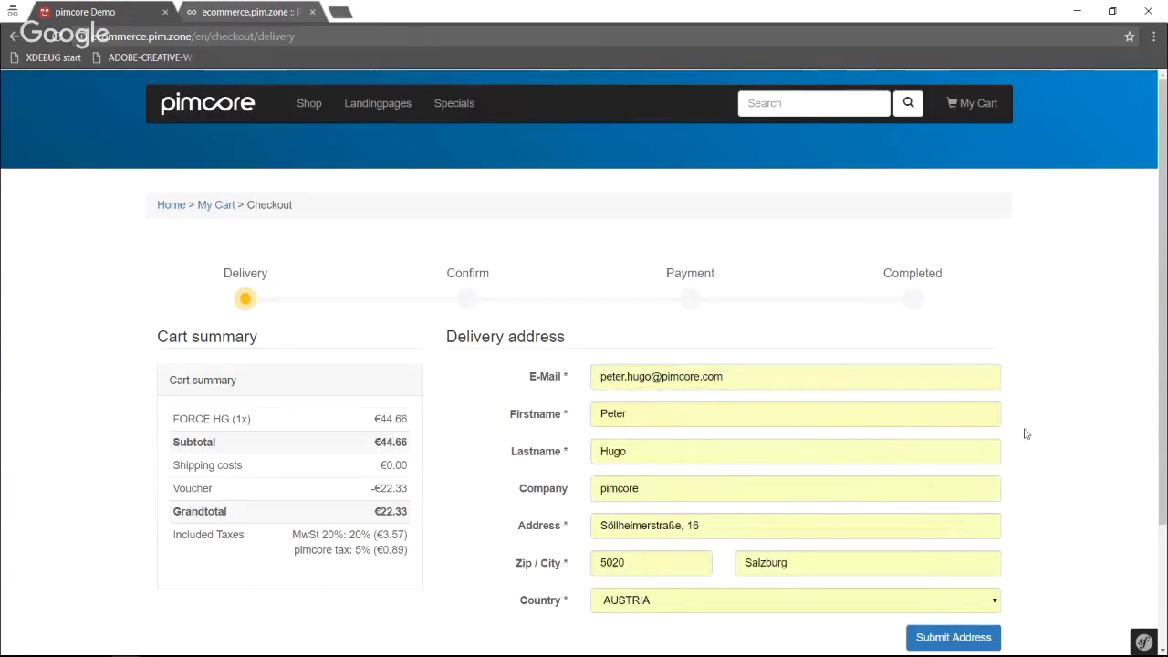
pyautogui.scroll(-1, 1004, 475)
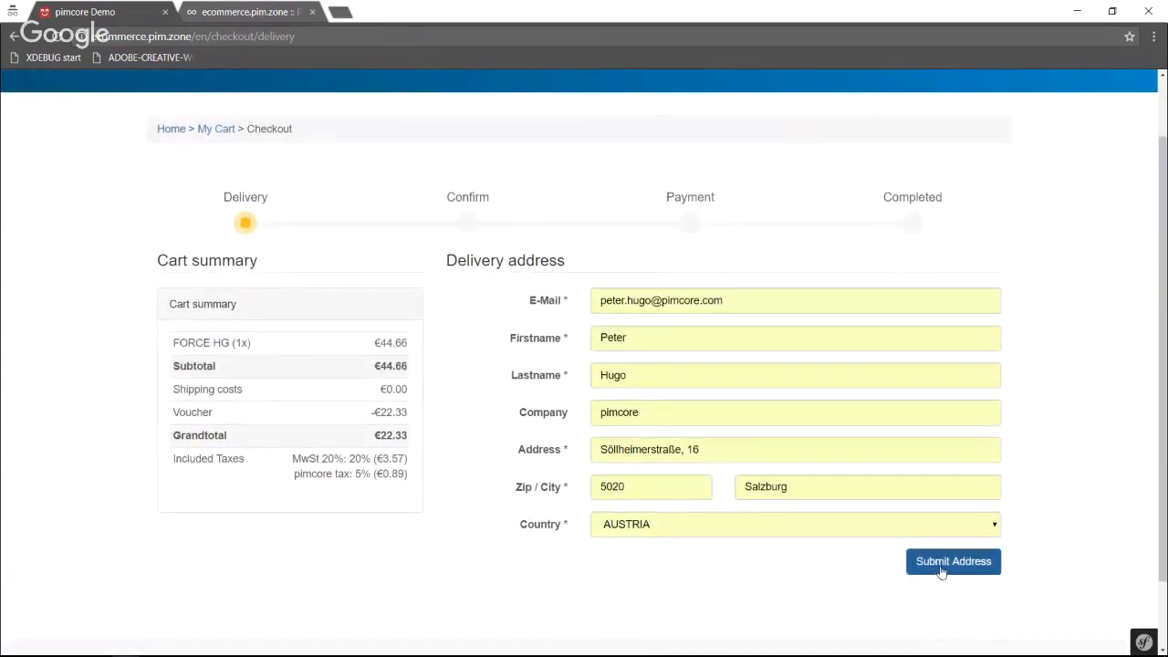
pyautogui.click(940, 562)
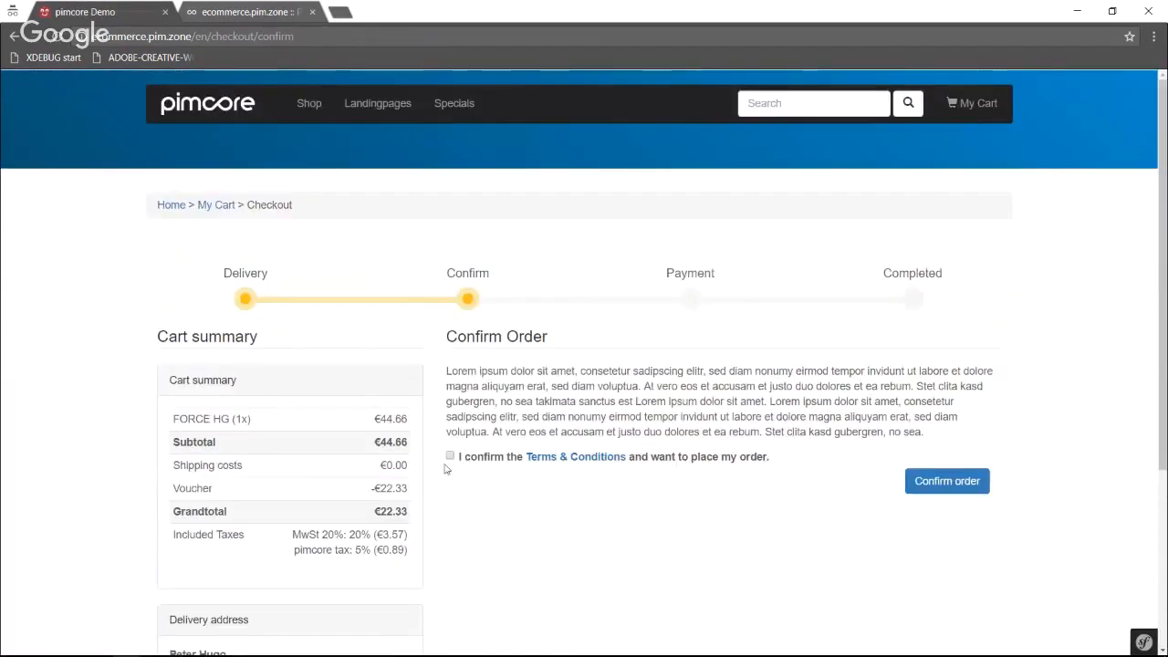
# Accept the terms and conditions, confirm the order, and complete a Masterpass payment with the simulated Success result.
pyautogui.click(450, 455)
pyautogui.click(933, 483)
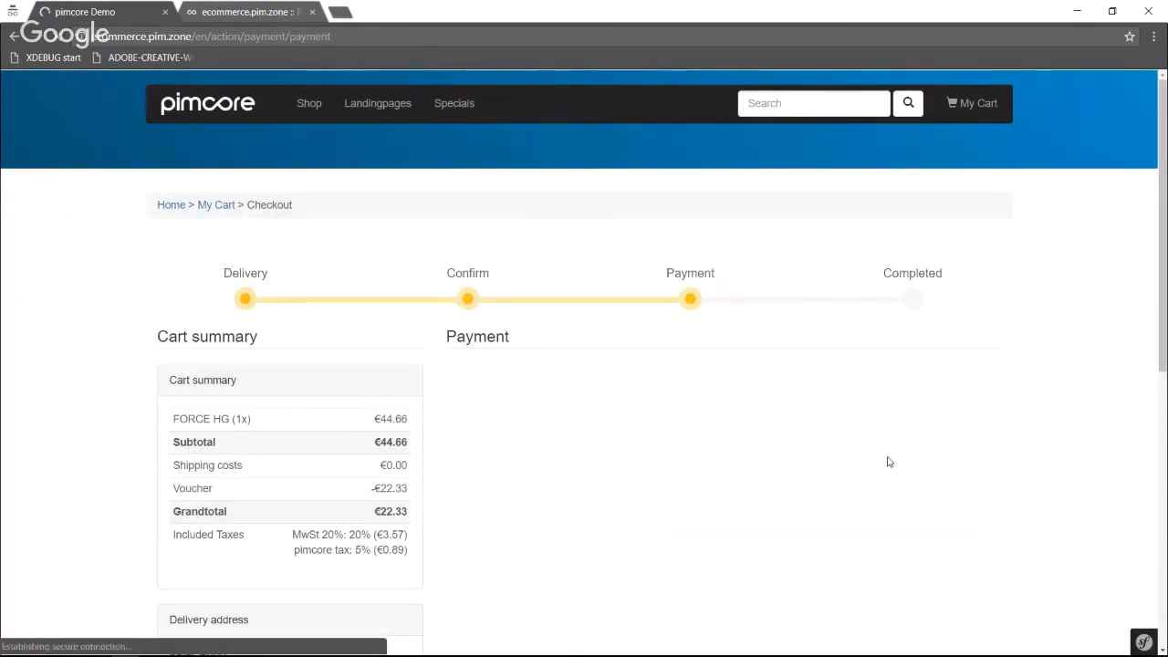
pyautogui.scroll(-2, 888, 463)
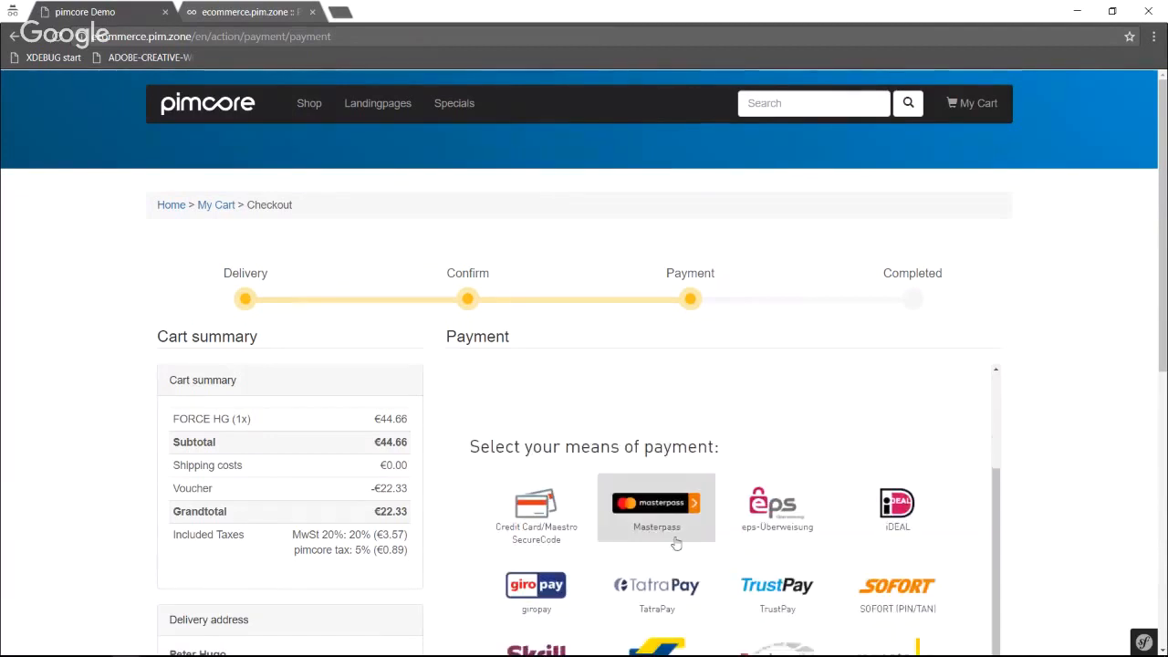
pyautogui.click(650, 513)
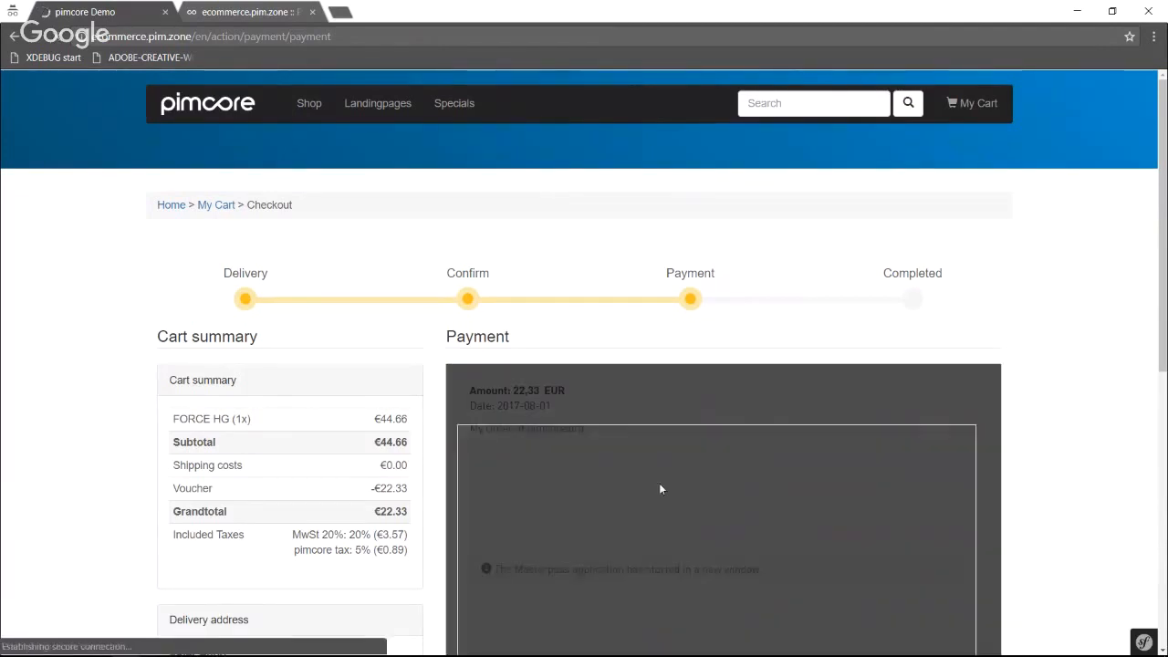
pyautogui.scroll(-4, 665, 477)
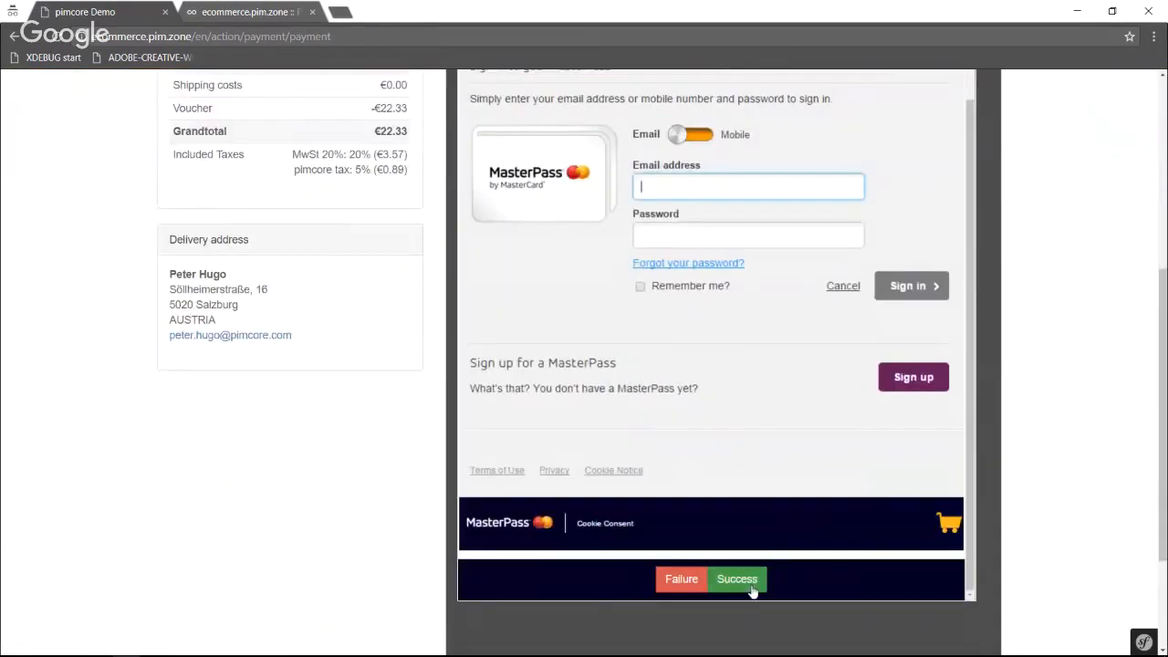
pyautogui.click(743, 581)
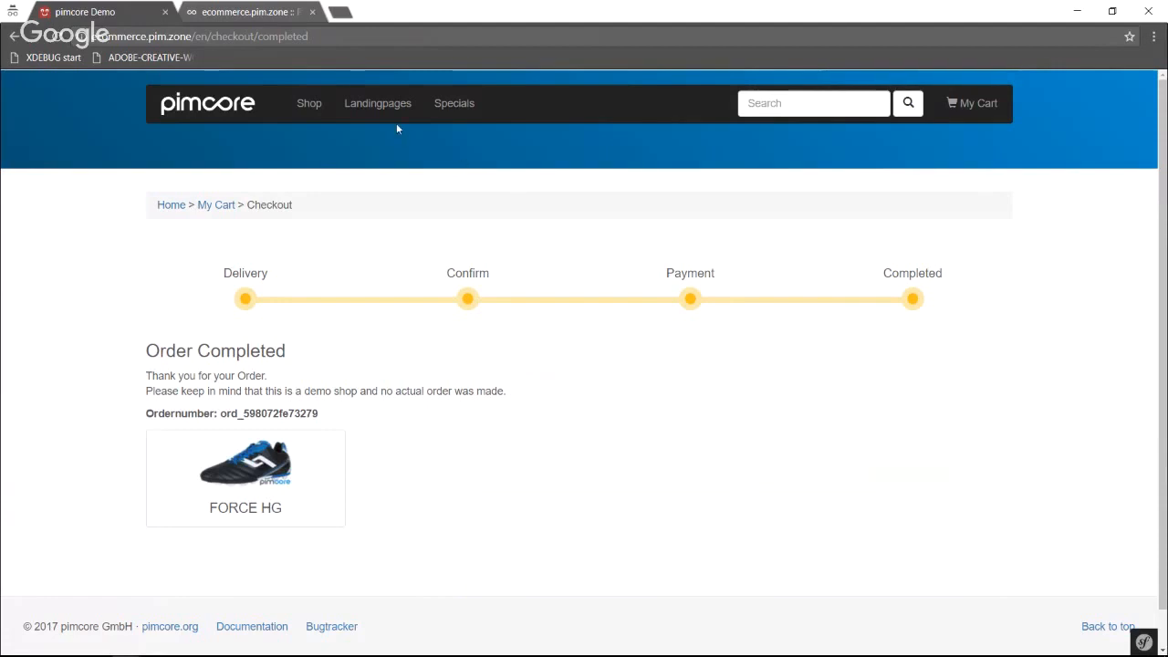
# Return to the backend and add a Contentpage with the key mypage under the landingpages document.
pyautogui.click(262, 18)
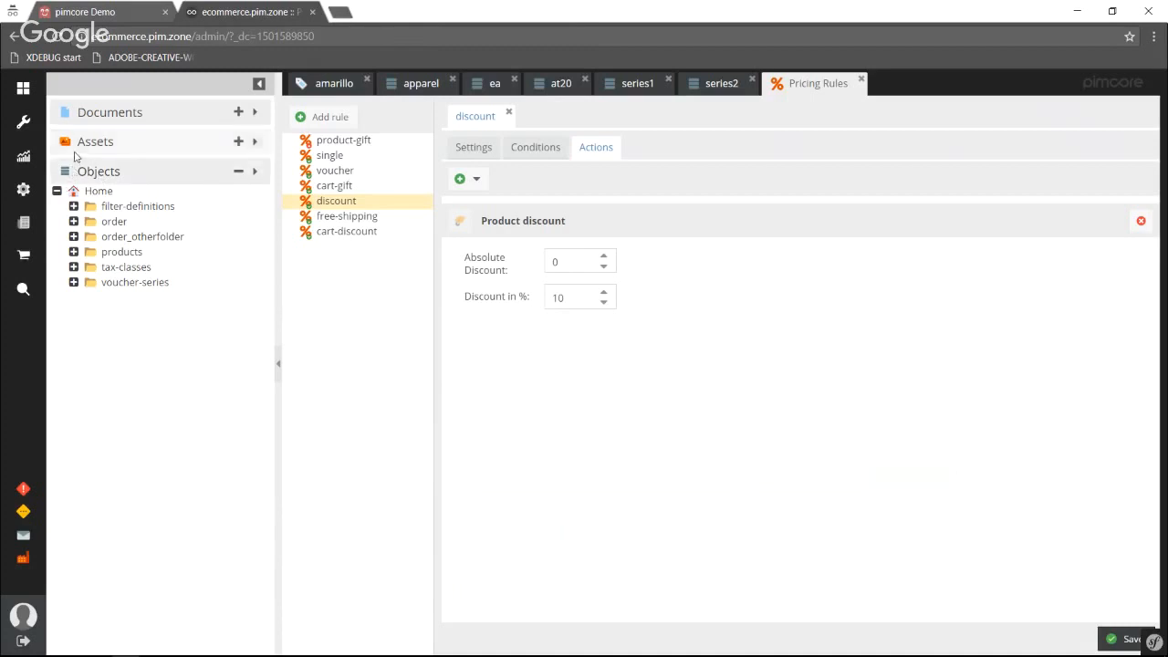
pyautogui.click(146, 121)
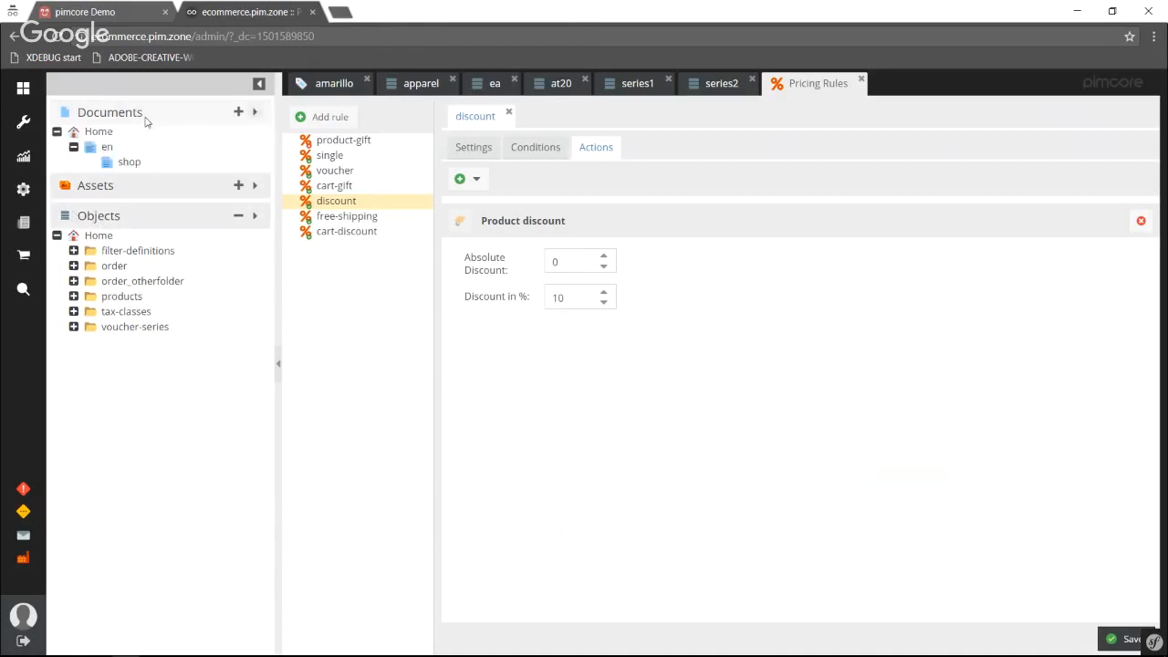
pyautogui.click(90, 222)
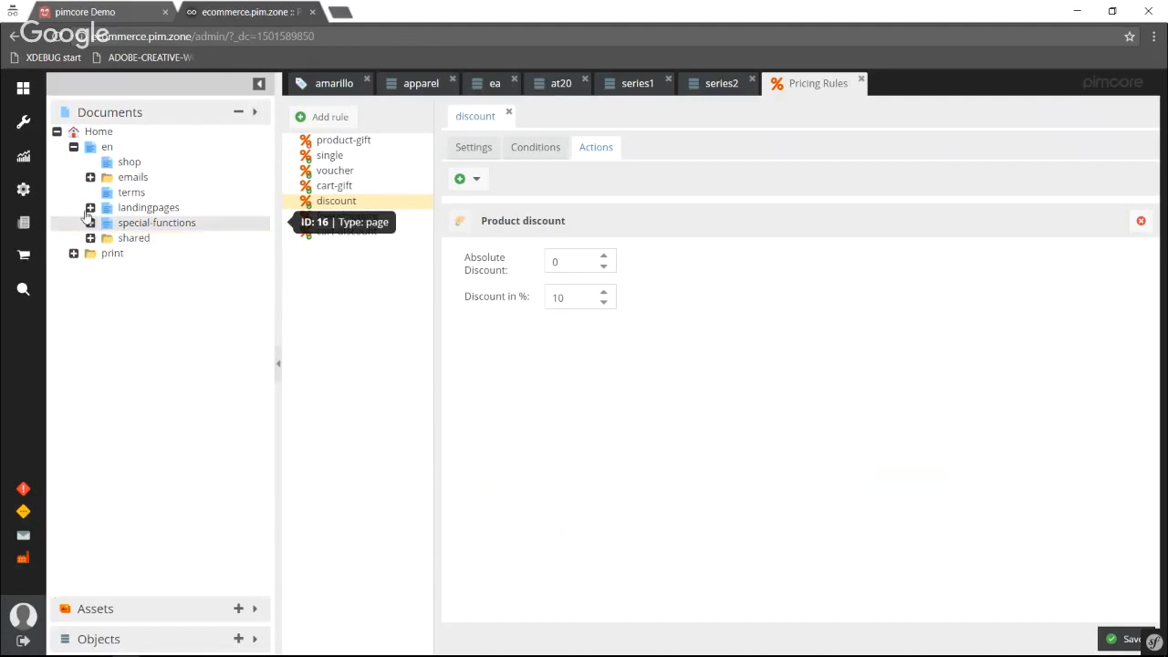
pyautogui.click(90, 208)
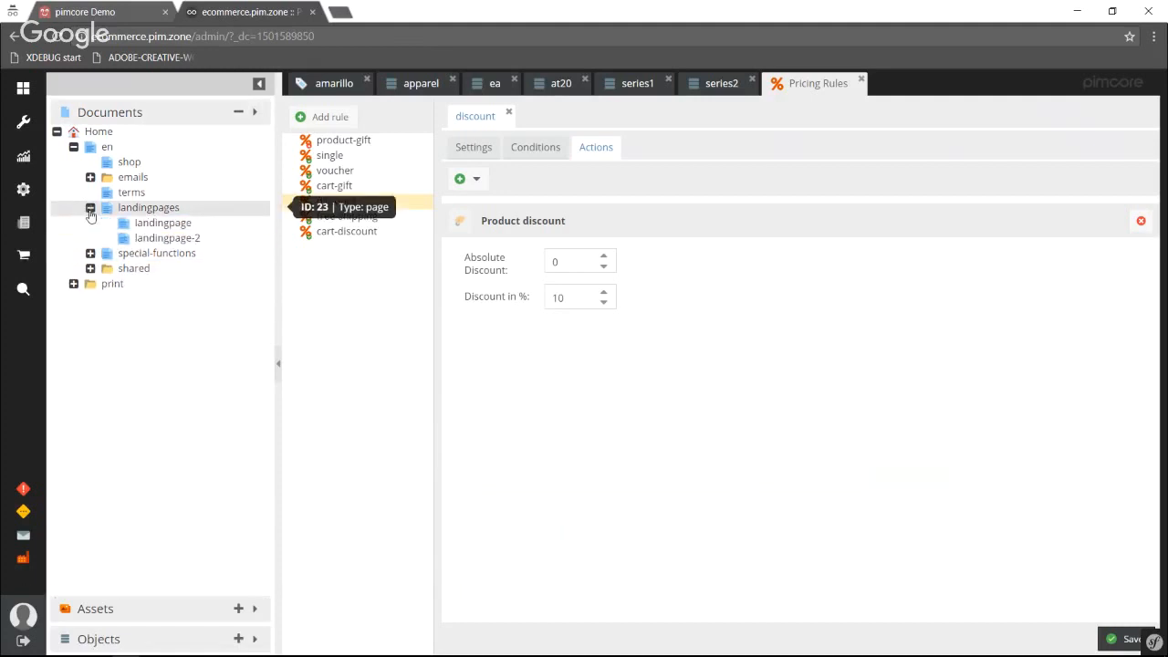
pyautogui.rightClick(150, 215)
pyautogui.moveTo(210, 224)
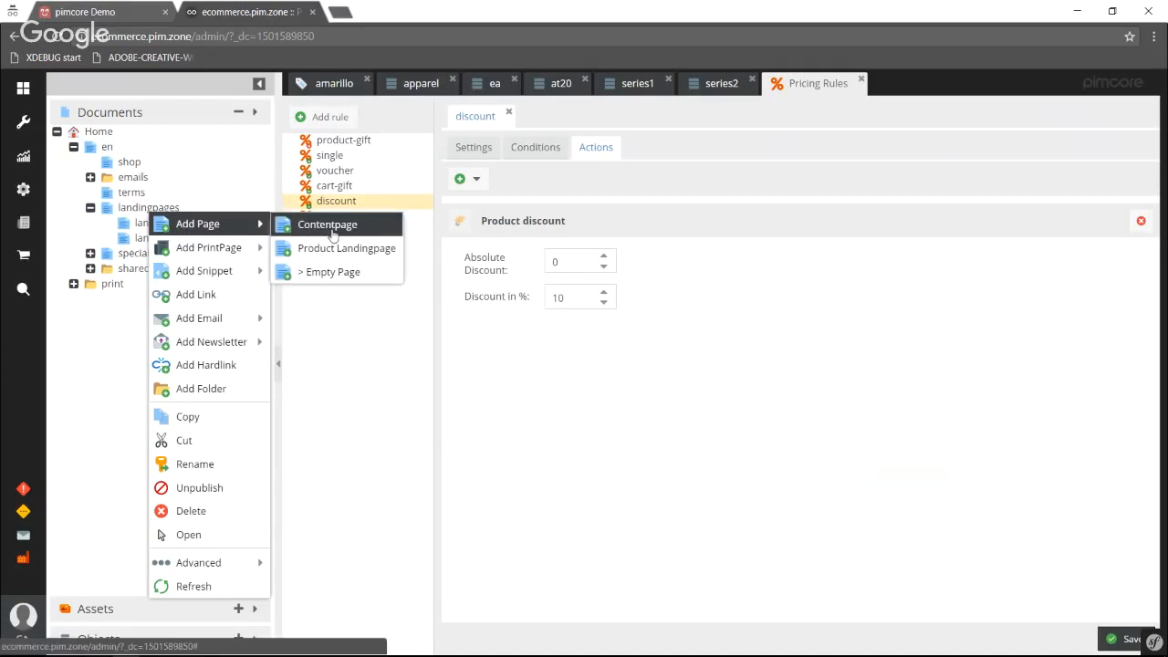
pyautogui.click(330, 226)
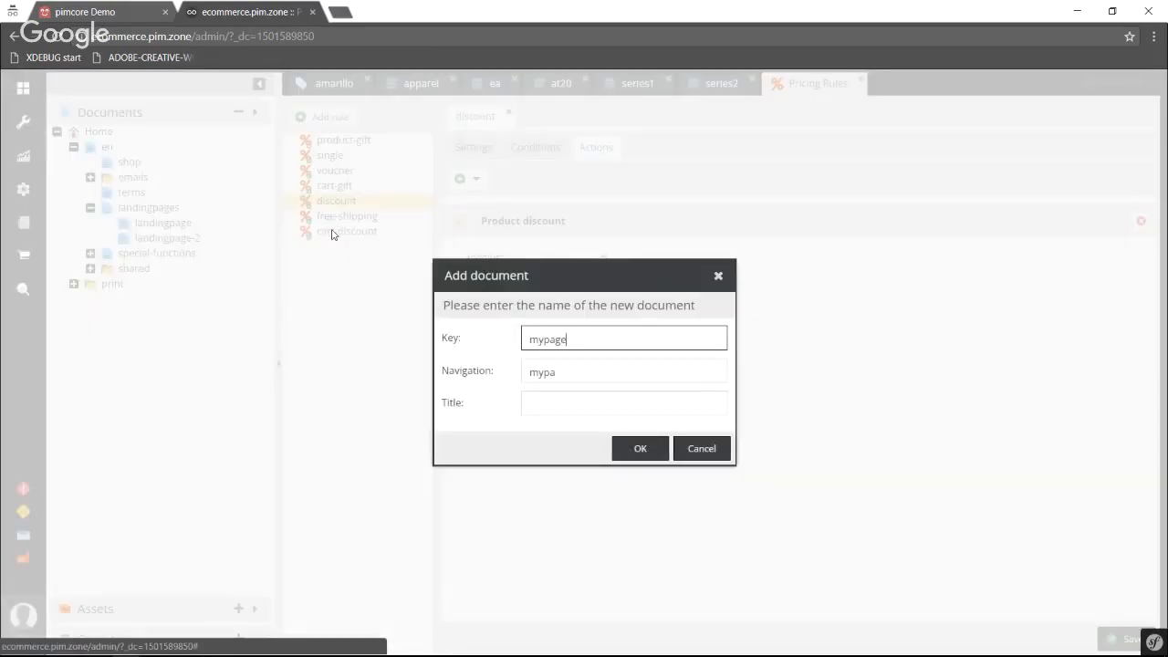
pyautogui.press('Return')
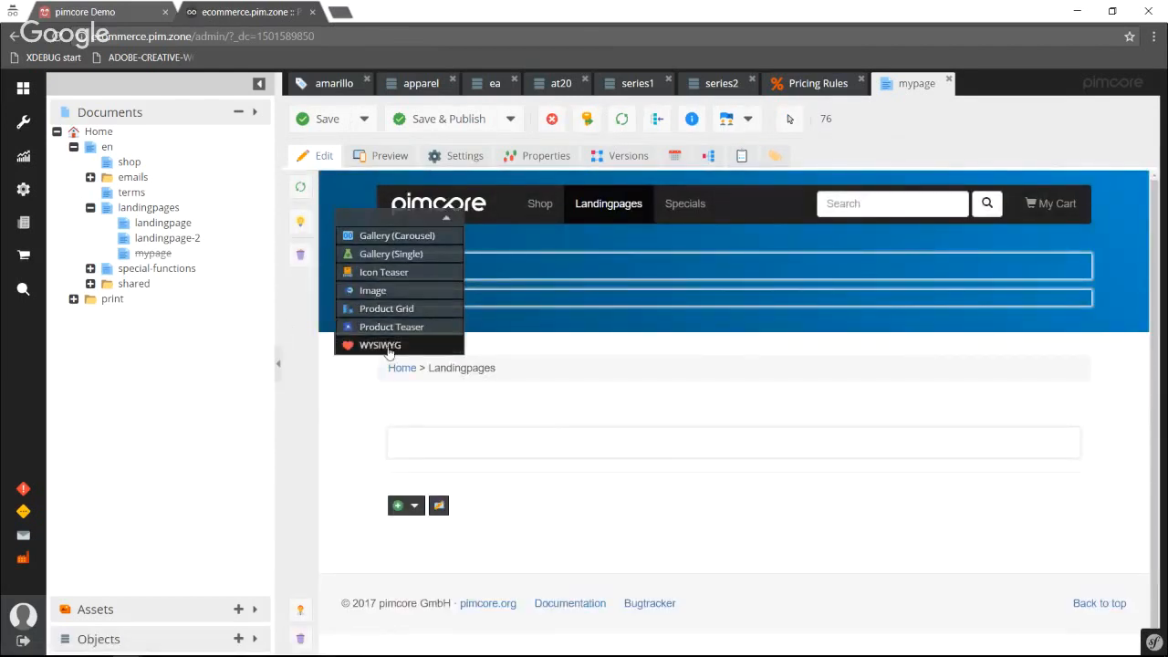
# Add a WYSIWYG block to mypage containing "sadf asdf sadf sadf sadf" and a second paragraph "sadf sdaf".
pyautogui.moveTo(391, 345); pyautogui.dragTo(521, 532)
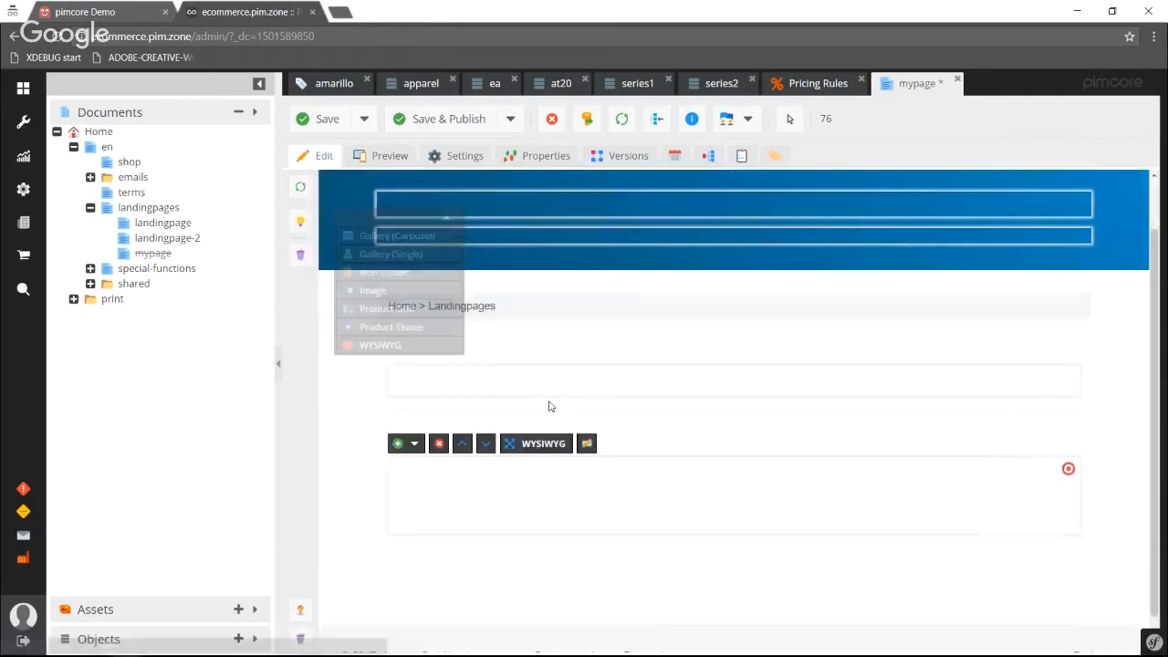
pyautogui.click(550, 464)
pyautogui.write('sadf asdf sadf sadf sadf')
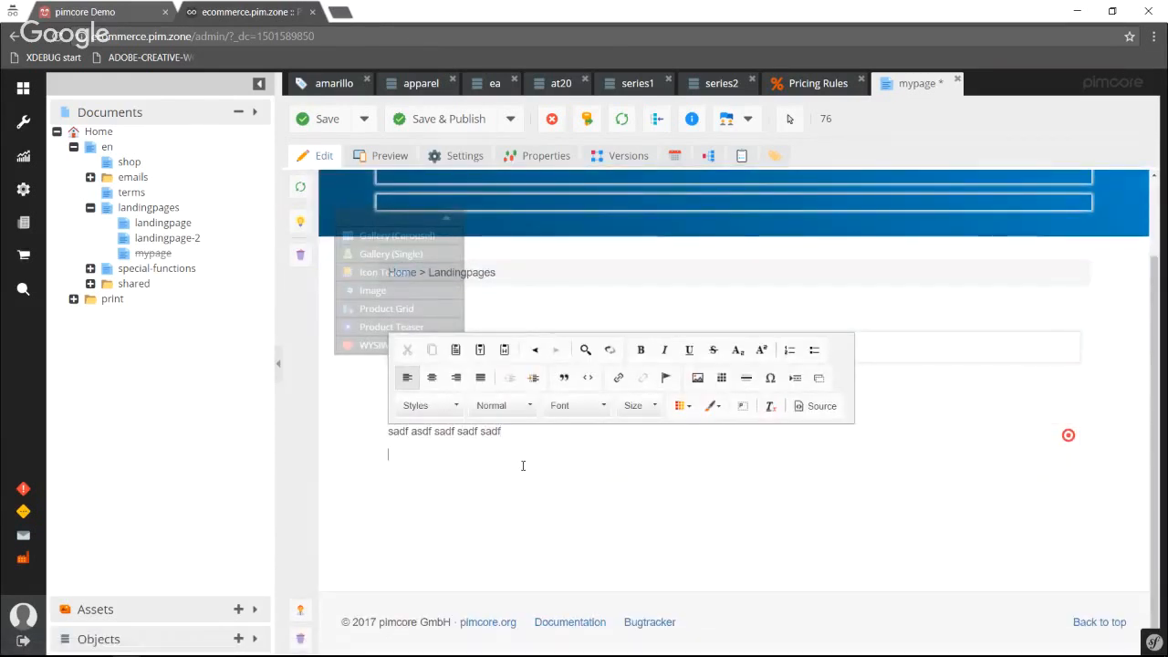
pyautogui.press('Return')
pyautogui.write('sadf sadf')
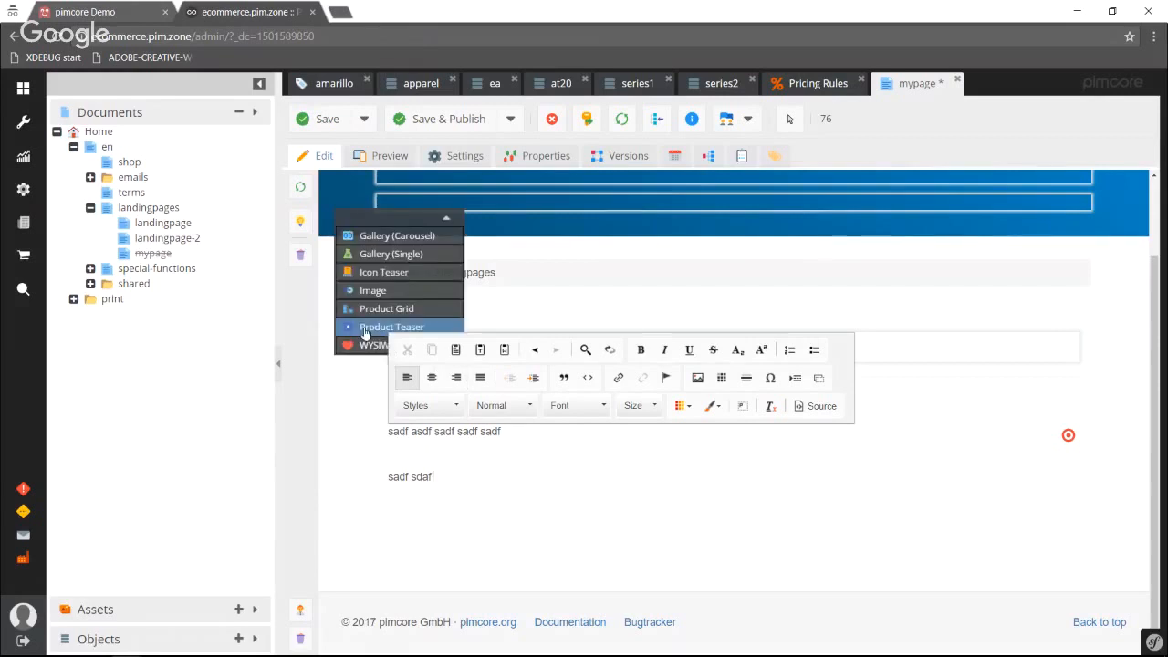
# Add a Product Teaser block with four product slots below the text block.
pyautogui.moveTo(390, 327); pyautogui.dragTo(415, 538)
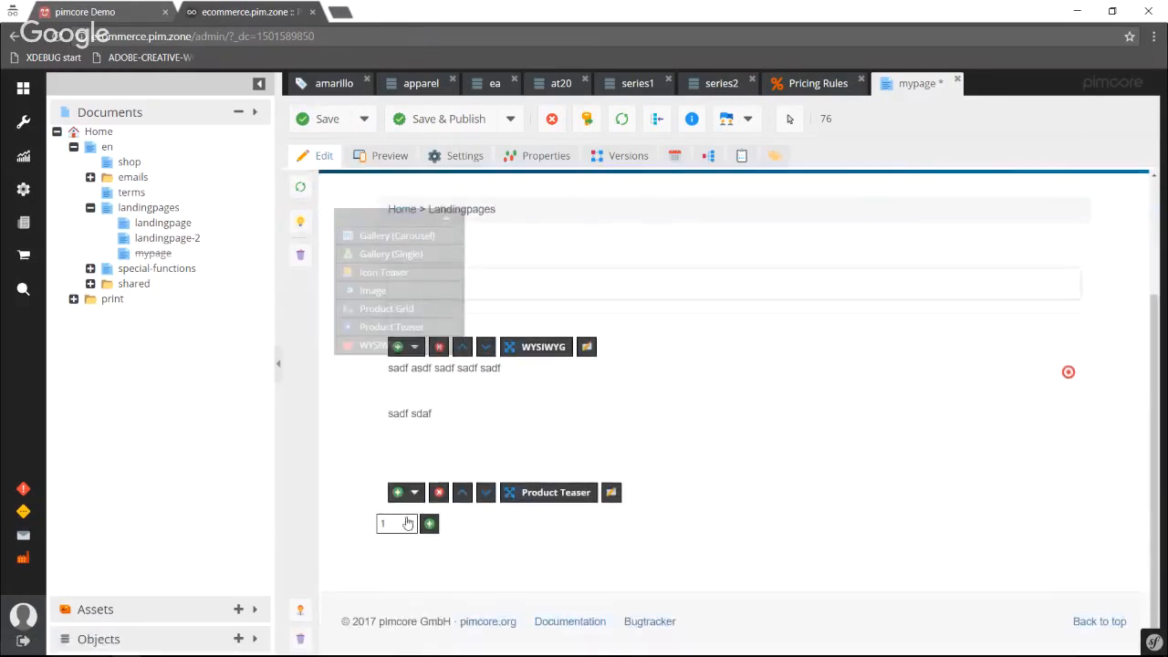
pyautogui.click(394, 522)
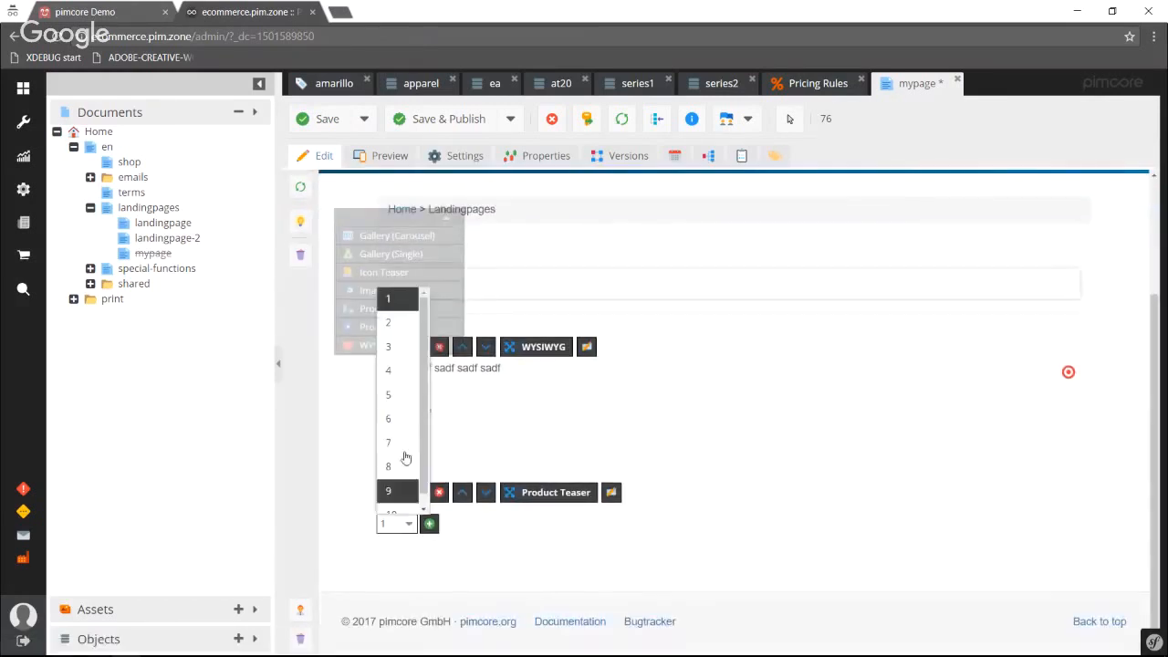
pyautogui.click(395, 371)
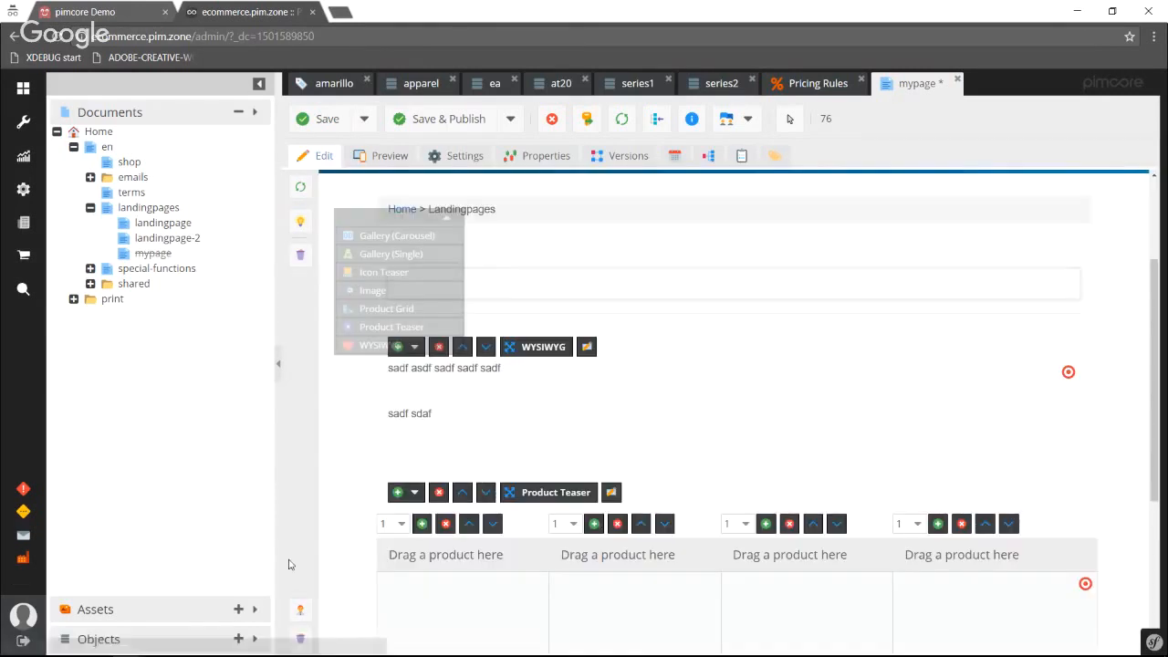
# Fill the four teaser slots with the Falcon 35, Midnight Sun 20 W, Northern Light 24 W and Beaver 25 backpacks from the product objects.
pyautogui.scroll(-3, 315, 566)
pyautogui.click(244, 637)
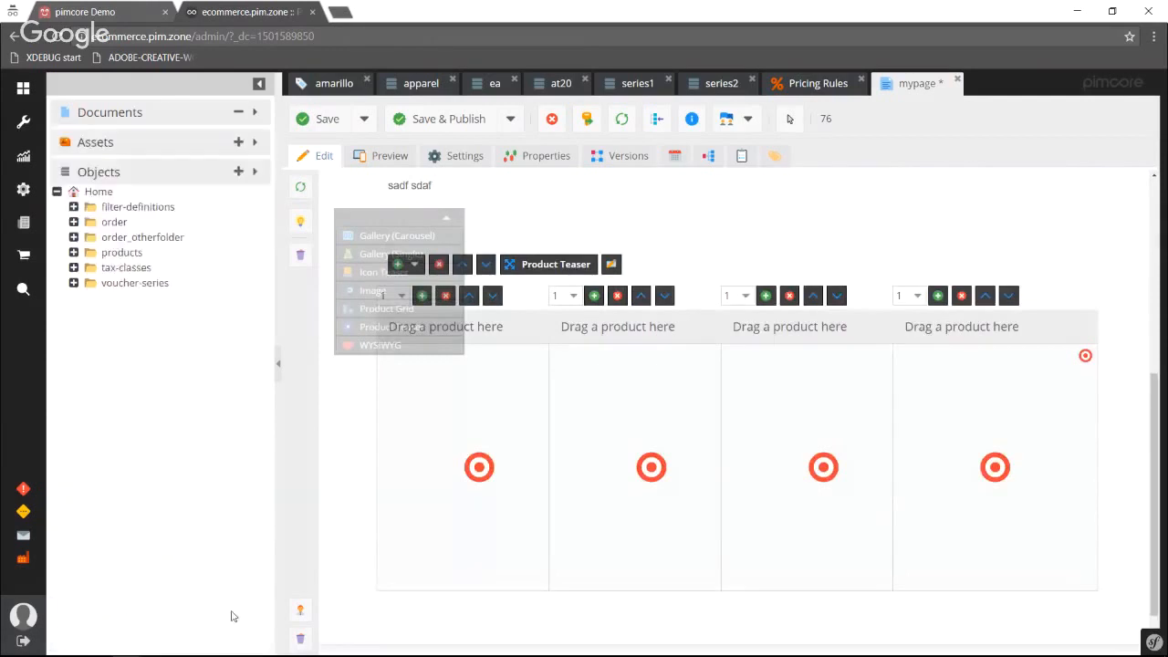
pyautogui.click(74, 252)
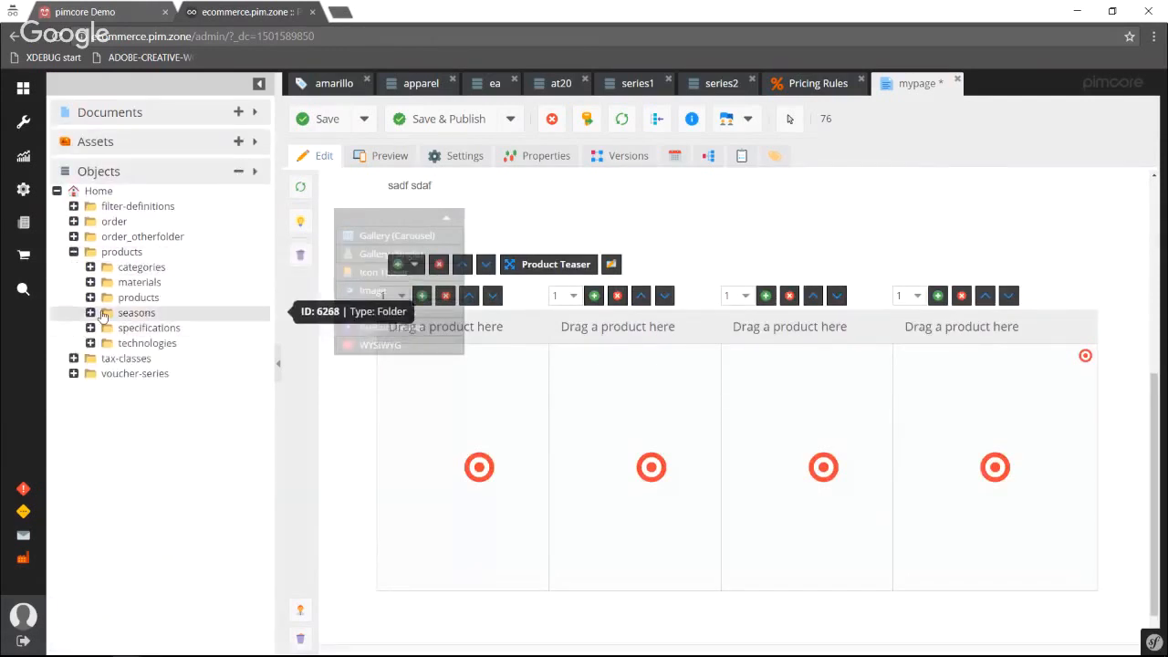
pyautogui.click(90, 297)
pyautogui.scroll(-3, 239, 580)
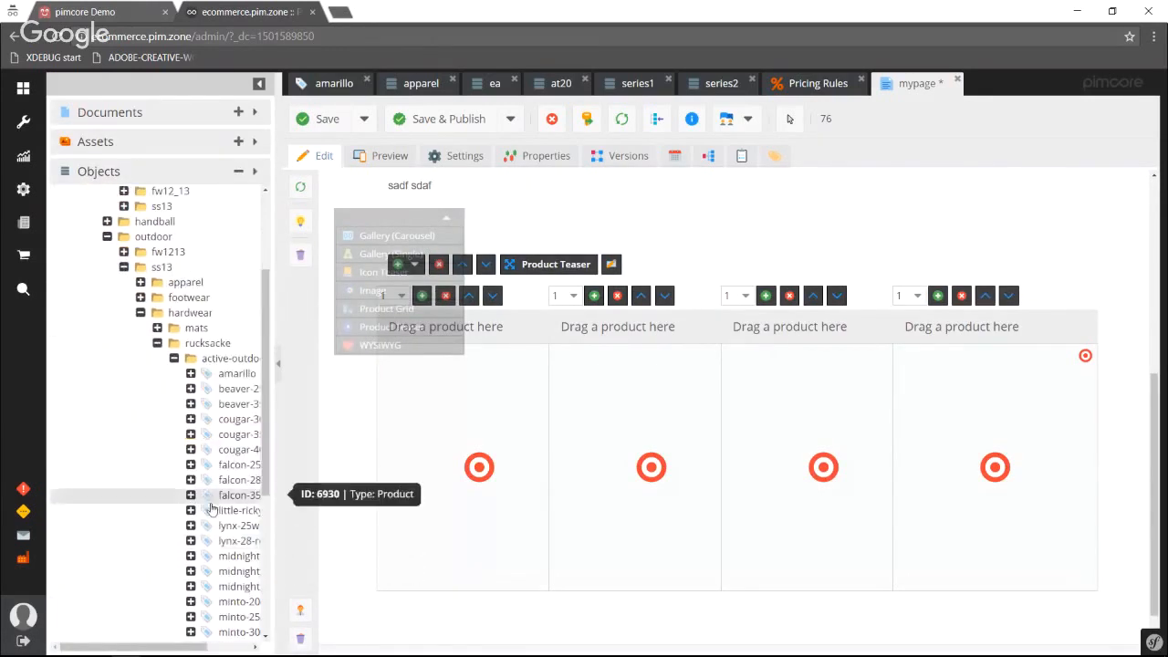
pyautogui.moveTo(239, 495); pyautogui.dragTo(409, 464)
pyautogui.moveTo(234, 574); pyautogui.dragTo(630, 515)
pyautogui.scroll(-3, 218, 520)
pyautogui.moveTo(219, 512); pyautogui.dragTo(775, 474)
pyautogui.moveTo(686, 389); pyautogui.dragTo(991, 462)
# Save and publish mypage, and view it in the storefront among the landing pages.
pyautogui.click(410, 120)
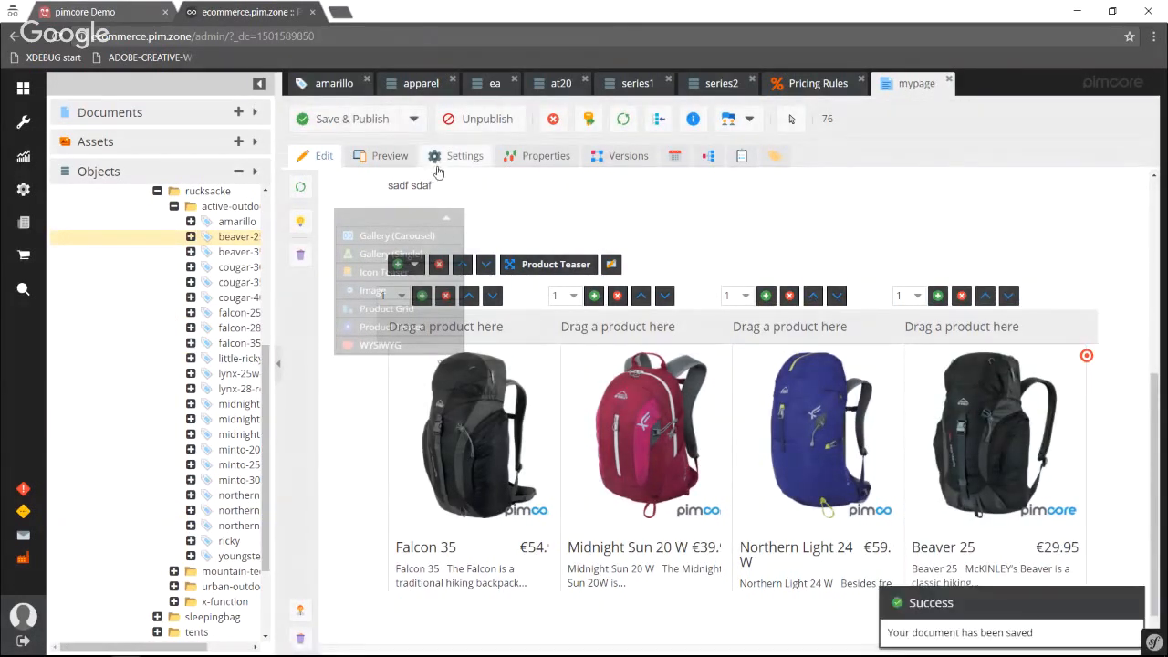
pyautogui.click(75, 12)
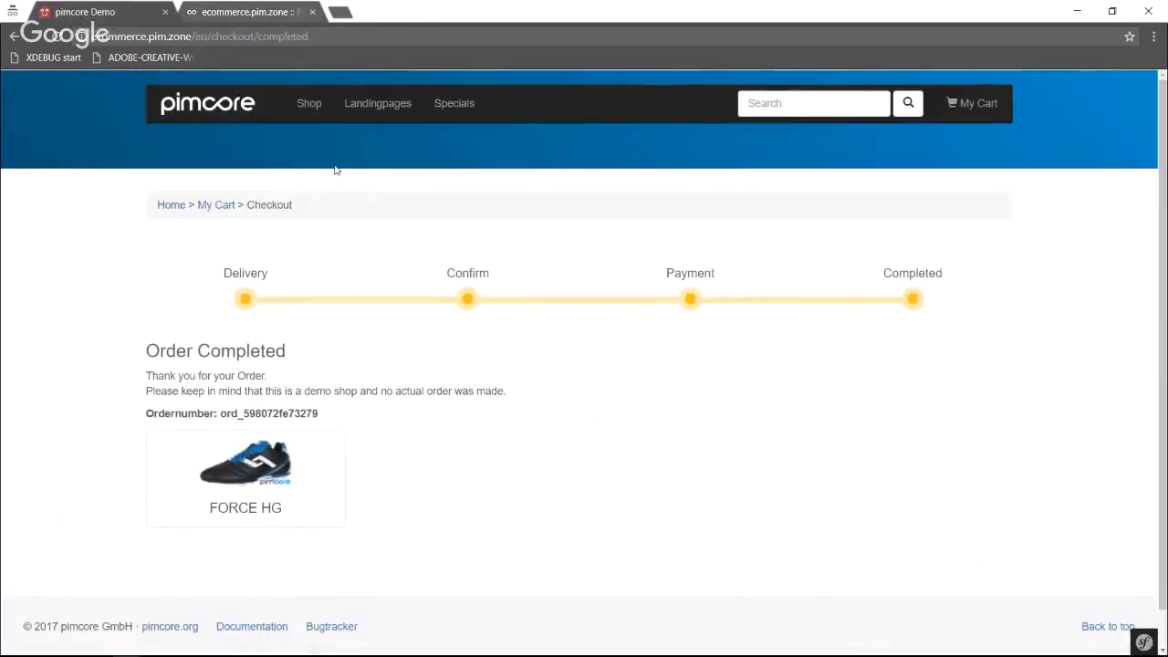
pyautogui.moveTo(384, 105)
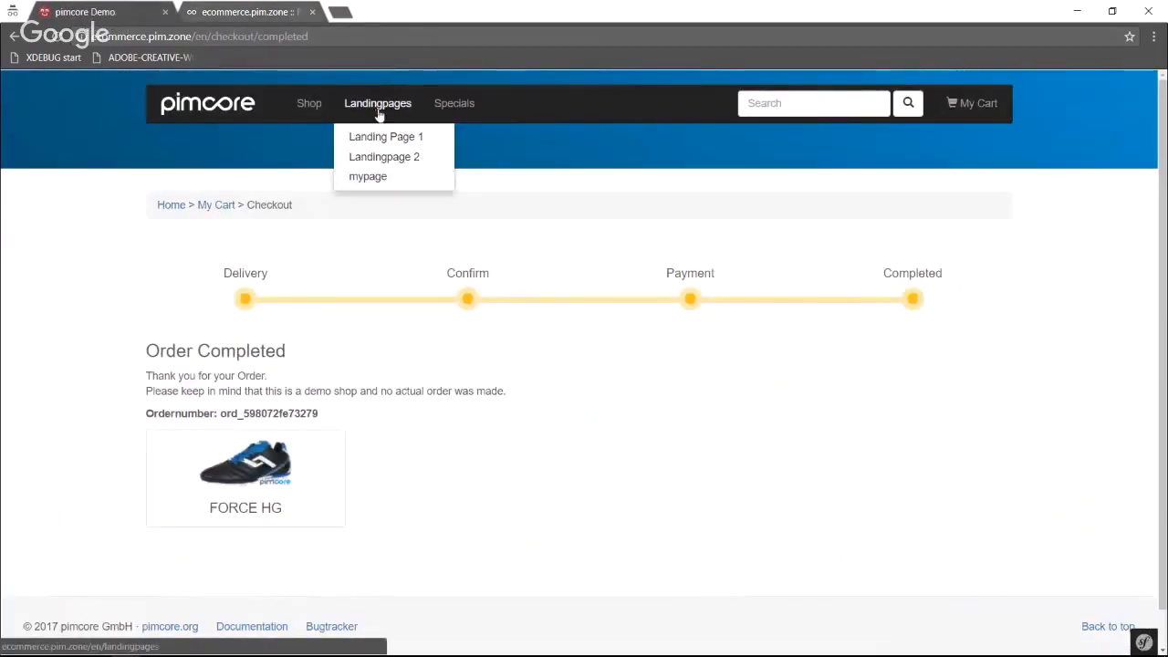
pyautogui.click(374, 178)
pyautogui.scroll(-3, 429, 305)
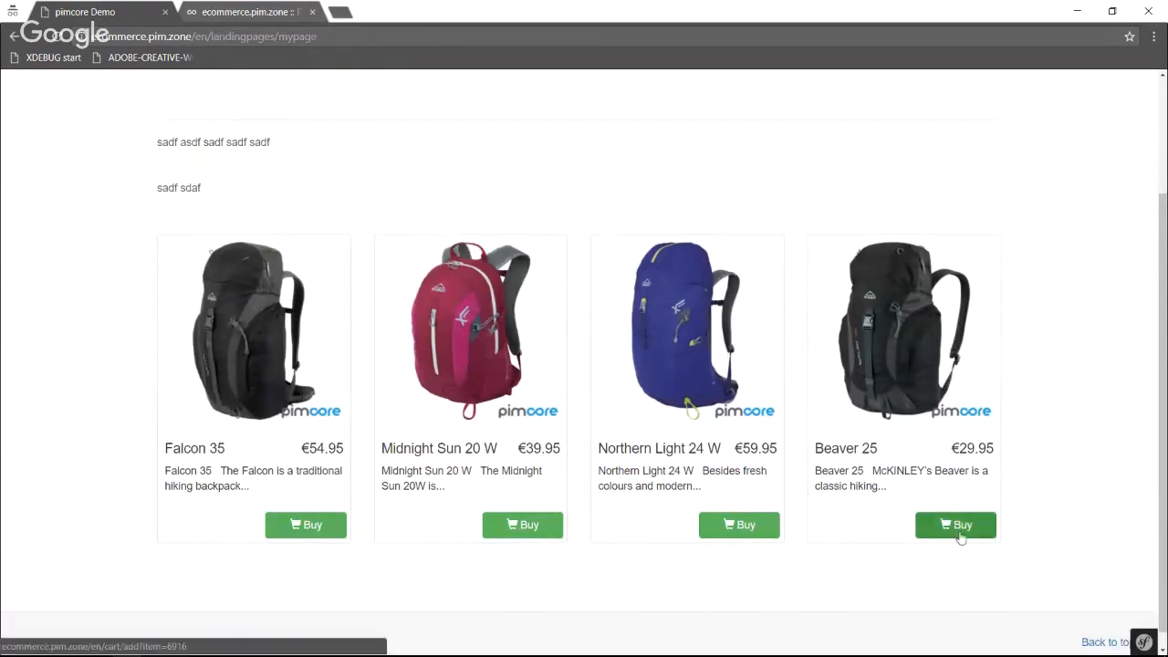
# Add the Beaver 25 backpack to the cart from its teaser, and reopen mypage in the storefront.
pyautogui.click(953, 526)
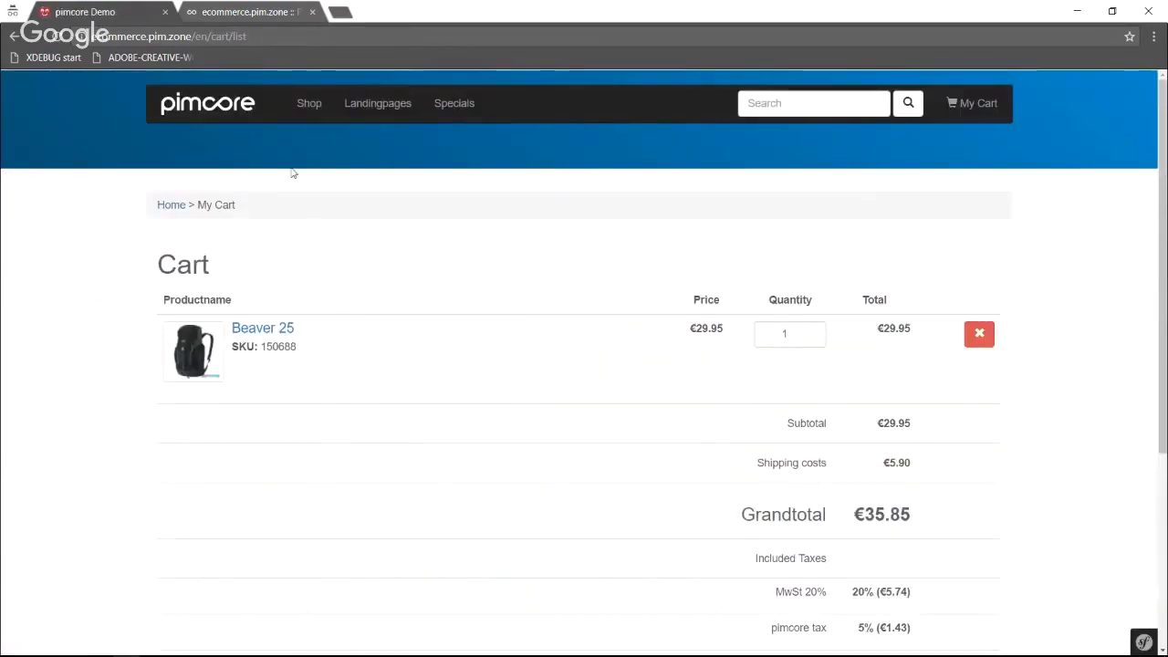
pyautogui.moveTo(377, 104)
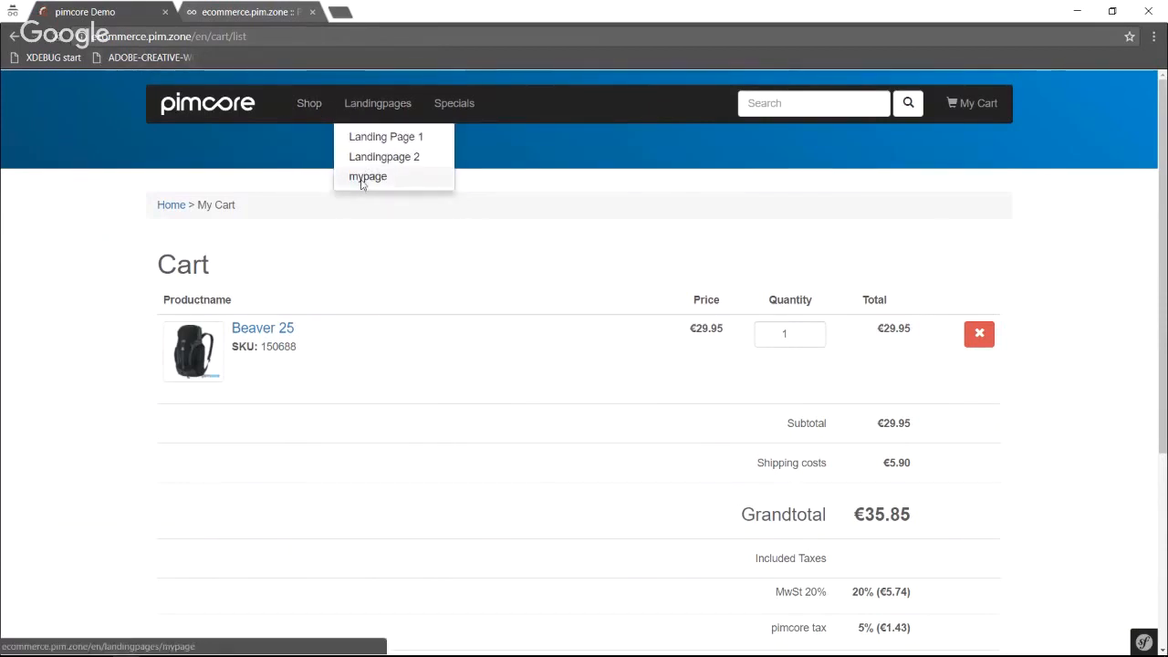
pyautogui.click(363, 180)
# Add a Product Grid block below the teasers in the backend, and open the landingpage object from the filter-definitions folder.
pyautogui.click(252, 16)
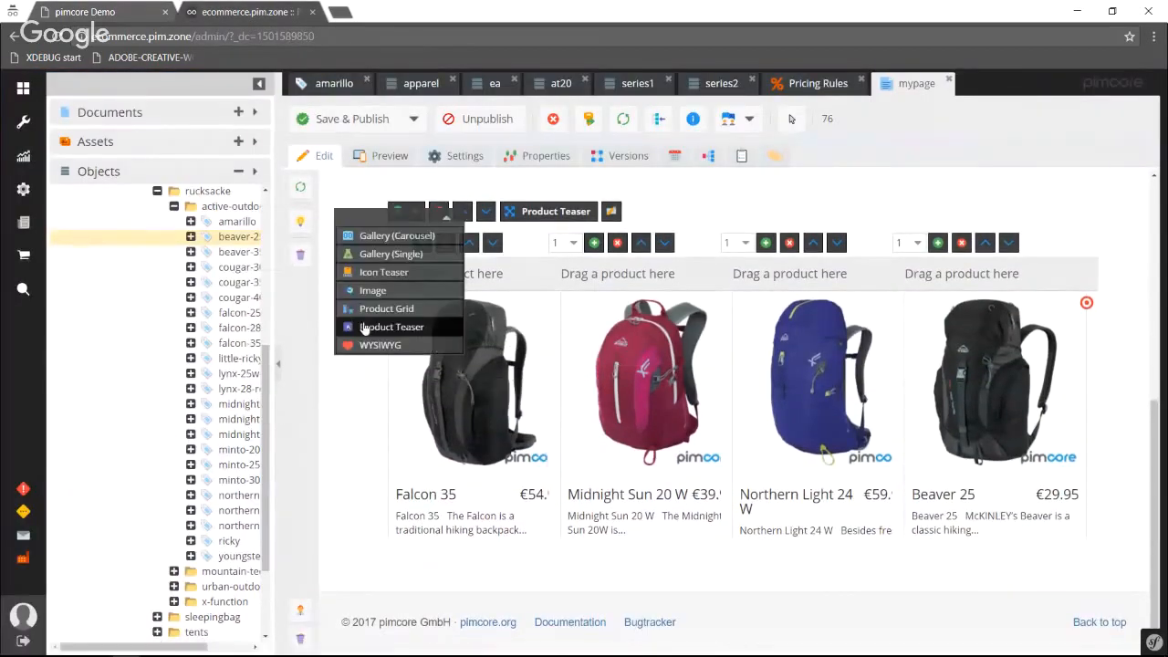
pyautogui.moveTo(368, 313); pyautogui.dragTo(521, 566)
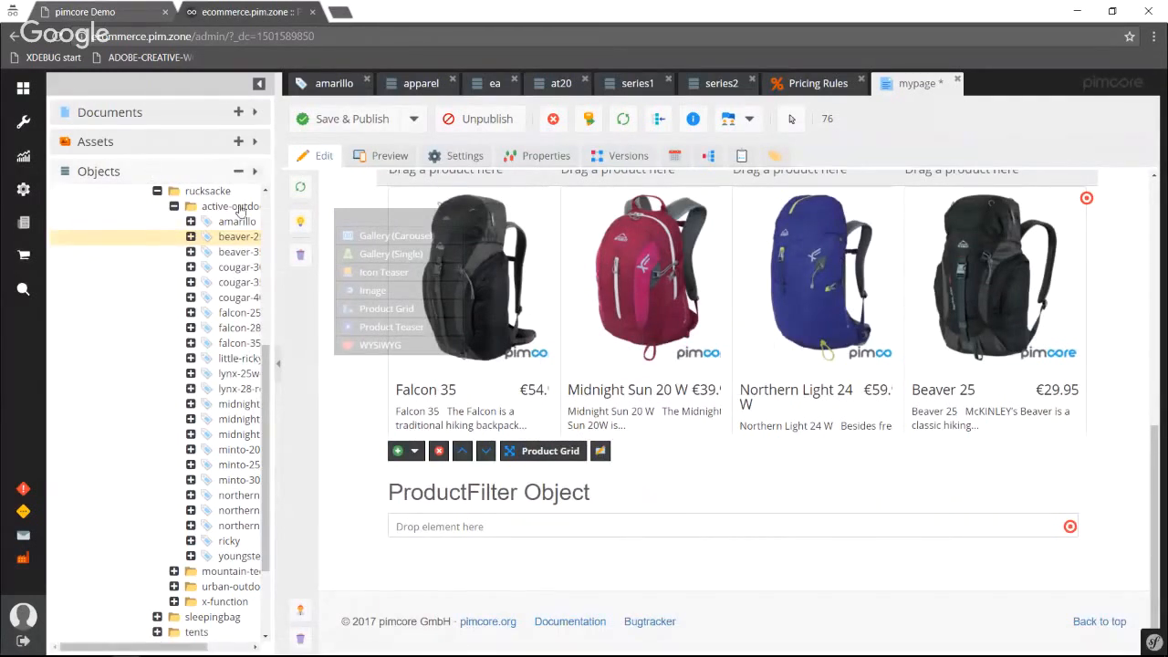
pyautogui.scroll(7, 165, 292)
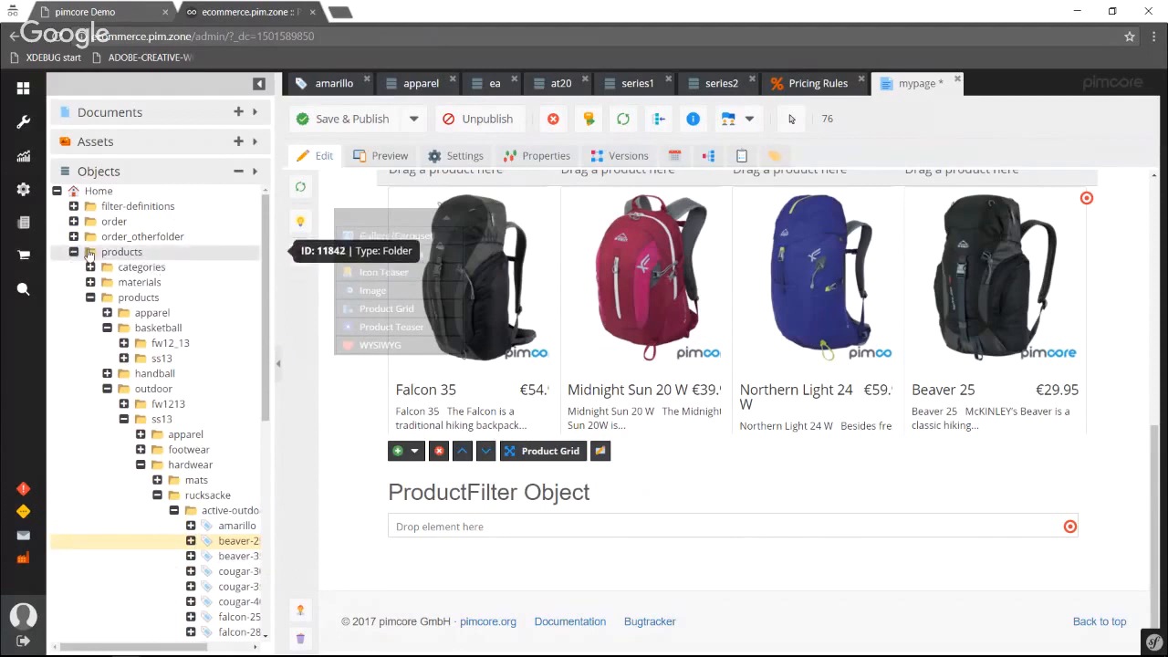
pyautogui.click(74, 252)
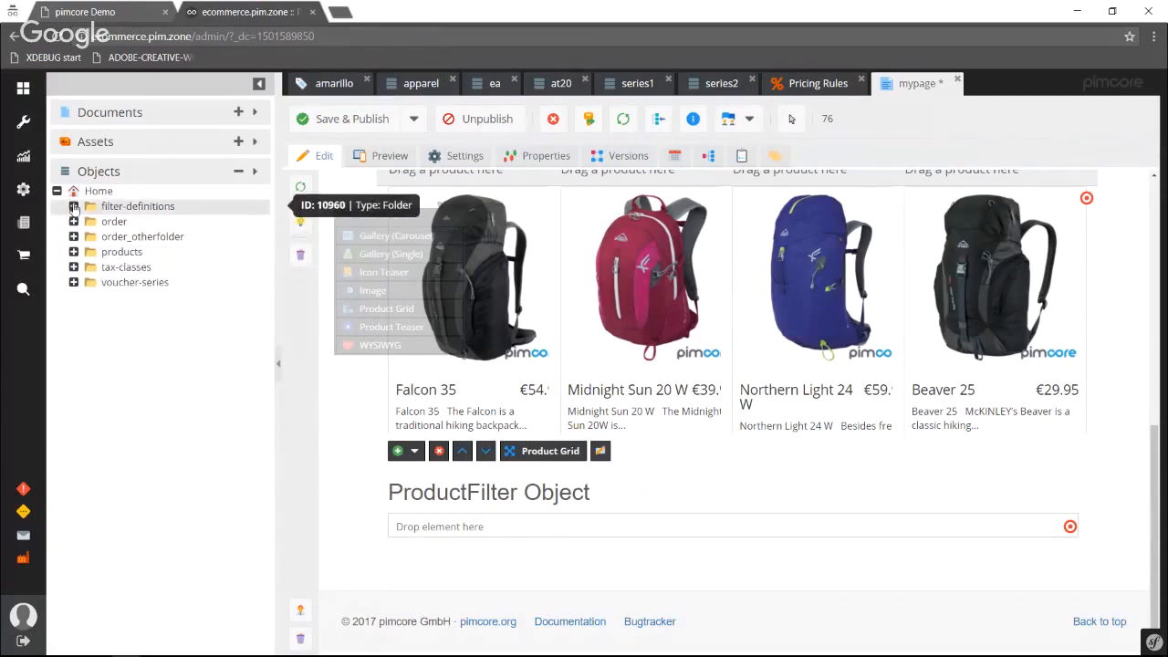
pyautogui.click(74, 206)
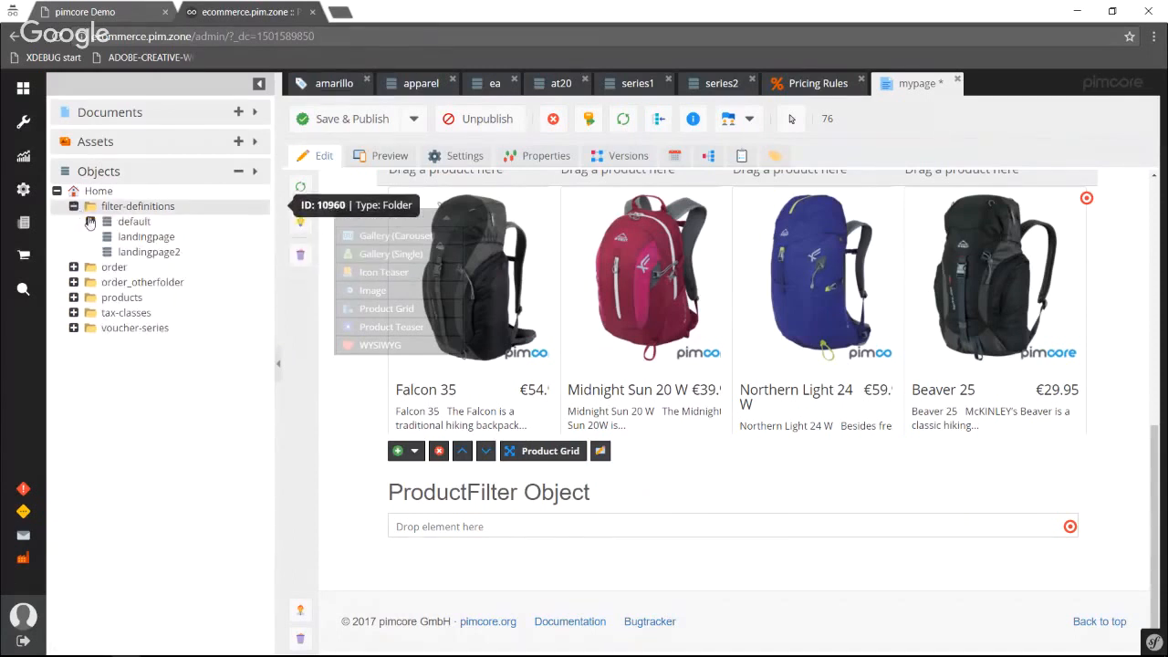
pyautogui.click(130, 240)
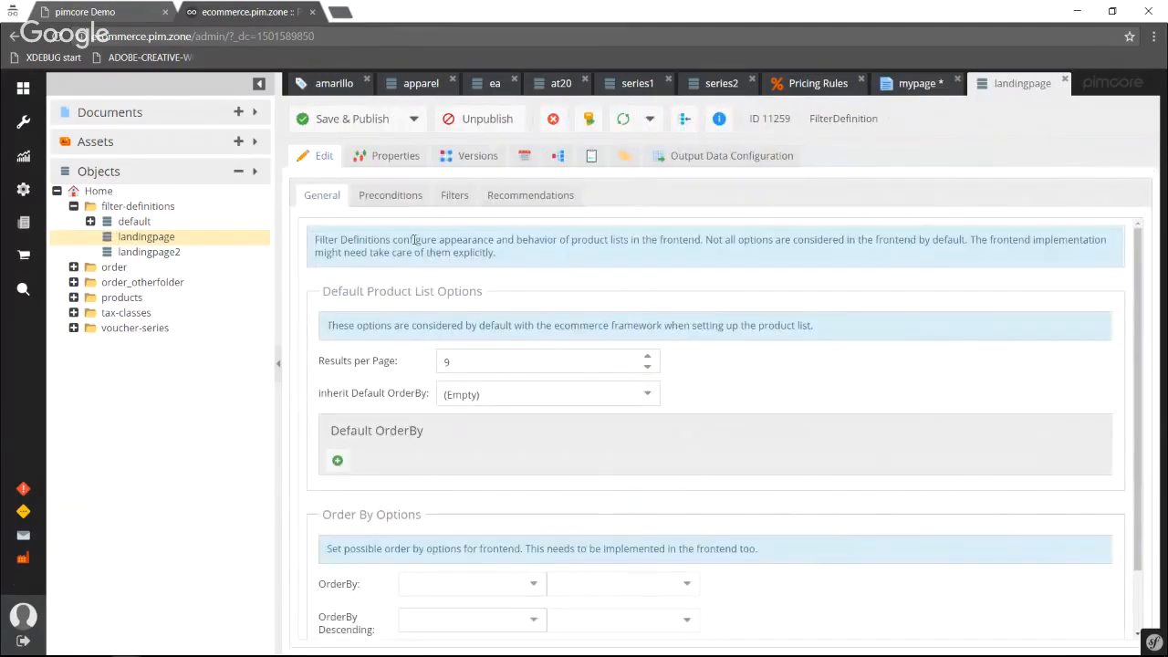
# Examine the landingpage filter definition's gender and category preconditions, and its frontend filters.
pyautogui.click(390, 196)
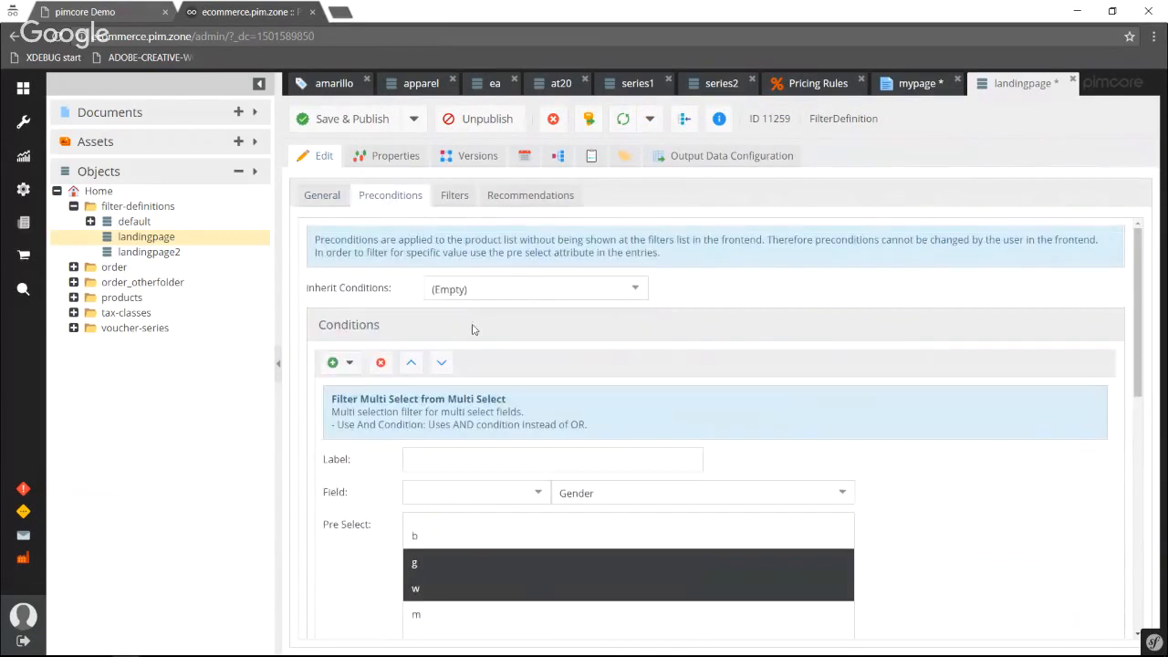
pyautogui.scroll(-5, 473, 329)
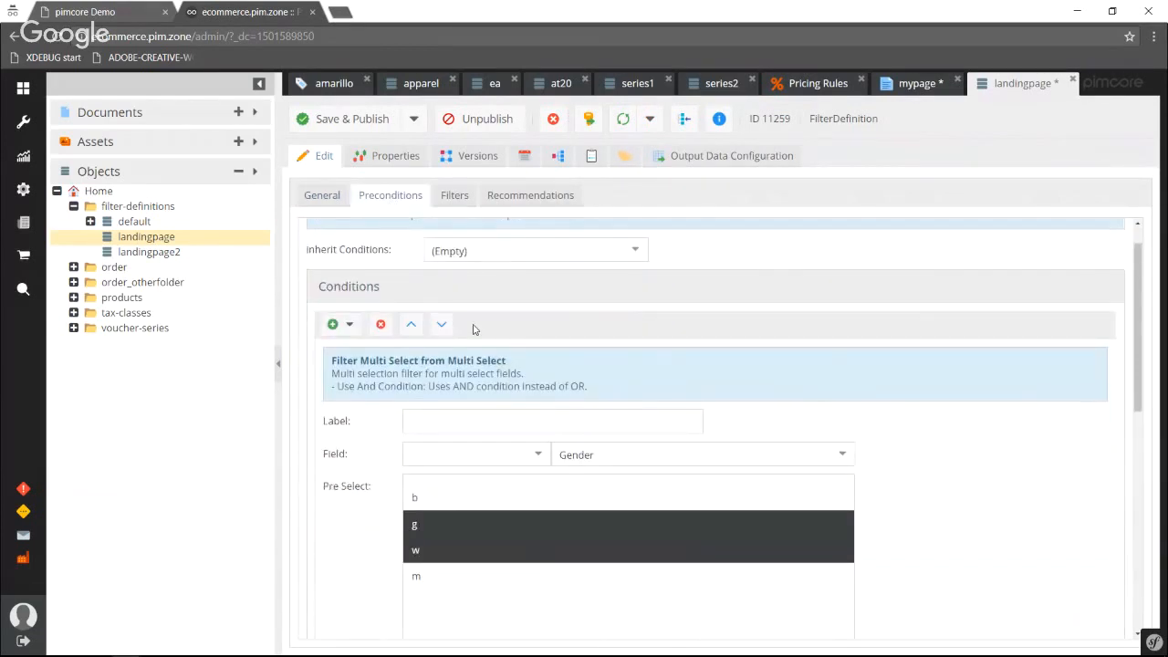
pyautogui.click(505, 392)
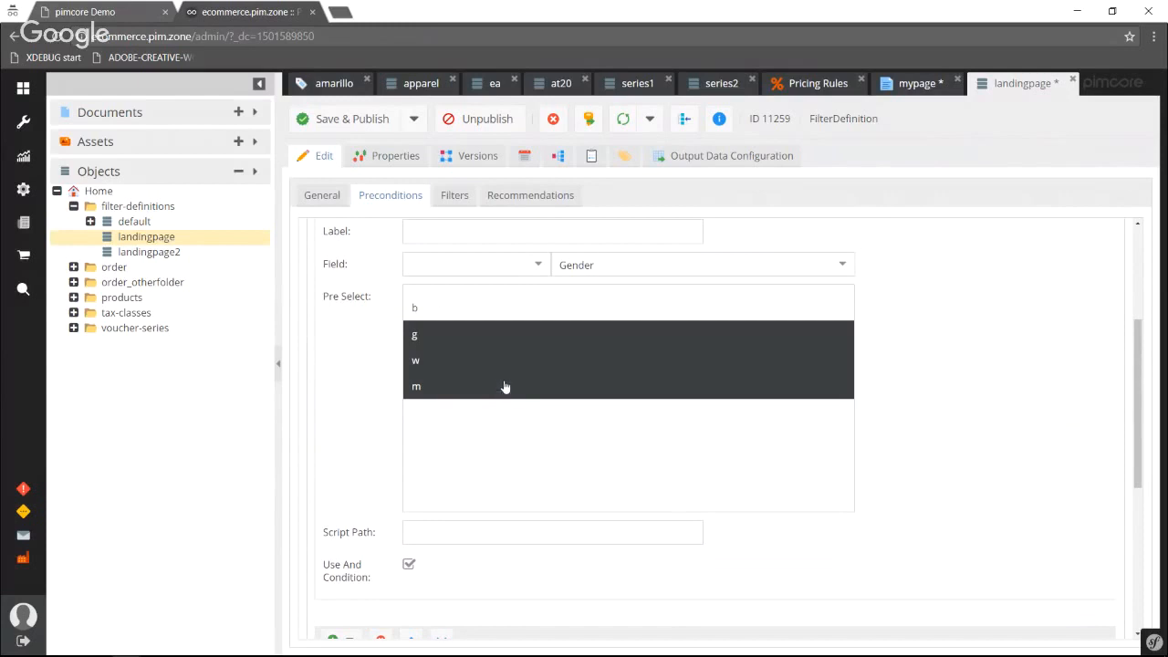
pyautogui.scroll(-6, 504, 387)
pyautogui.scroll(3, 504, 378)
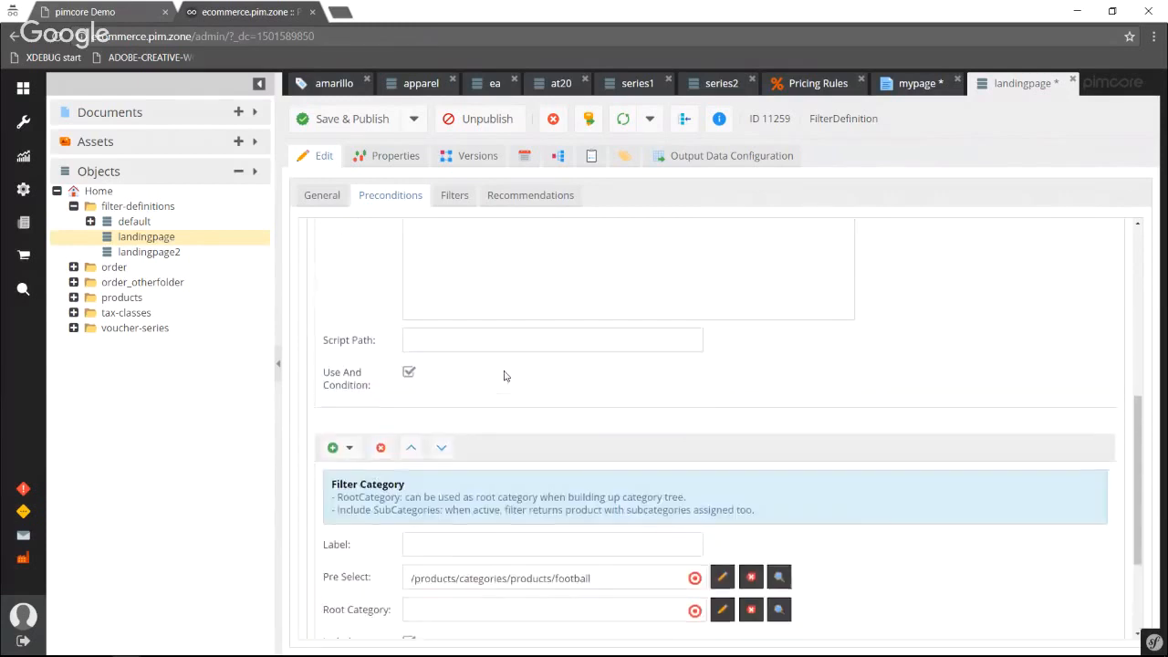
pyautogui.scroll(5, 504, 376)
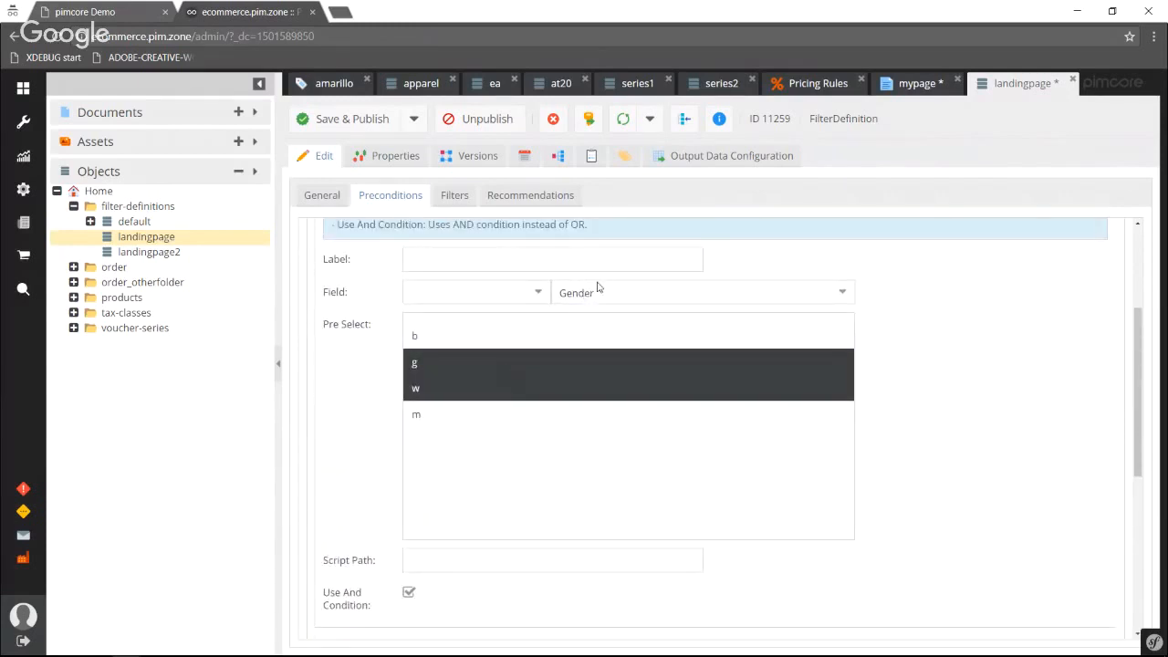
pyautogui.scroll(-8, 598, 292)
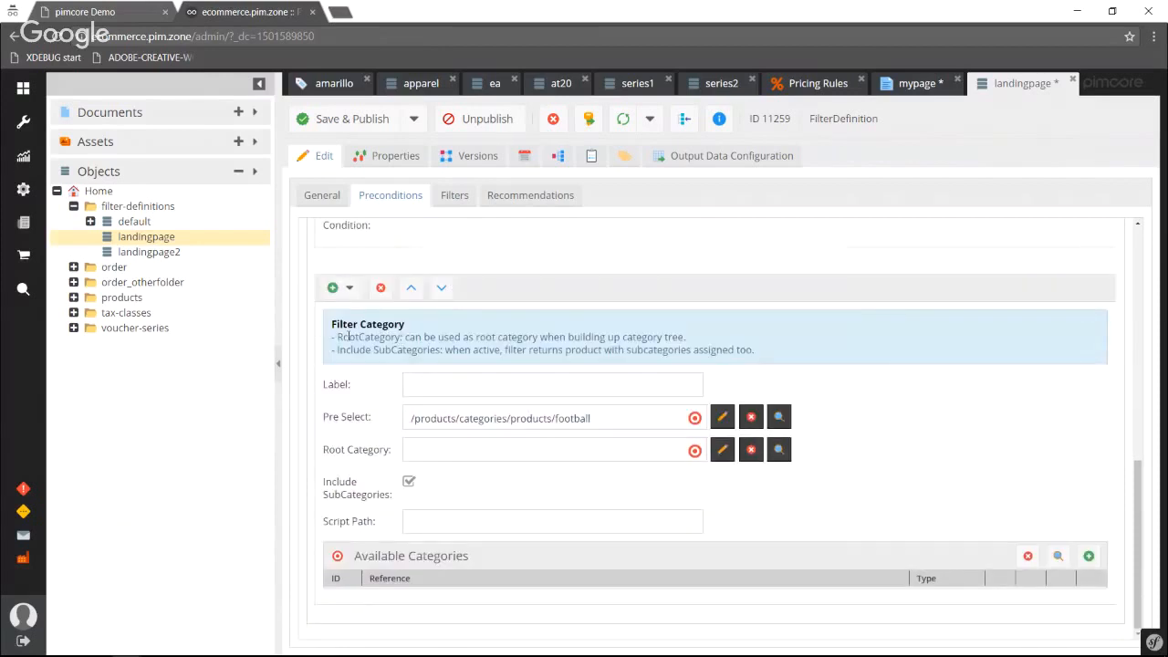
pyautogui.click(453, 196)
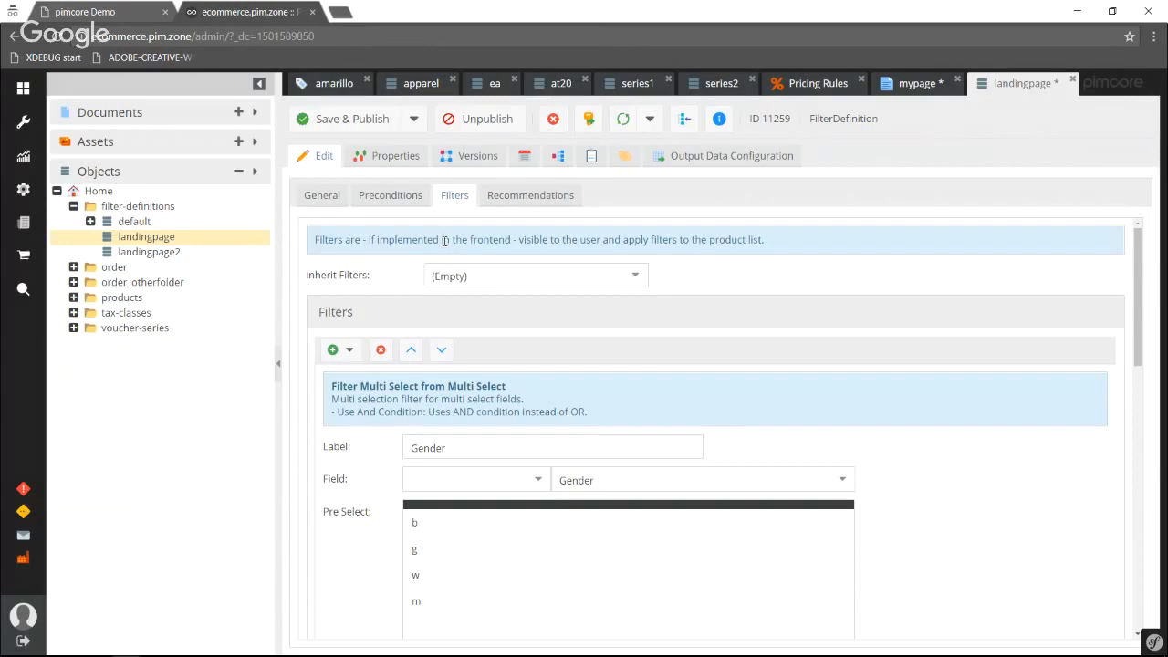
# Close the landingpage filter definition, assign it as the ProductFilter Object of mypage's Product Grid, and save the document.
pyautogui.scroll(-5, 463, 292)
pyautogui.scroll(5, 511, 274)
pyautogui.click(1071, 79)
pyautogui.moveTo(264, 237); pyautogui.dragTo(459, 529)
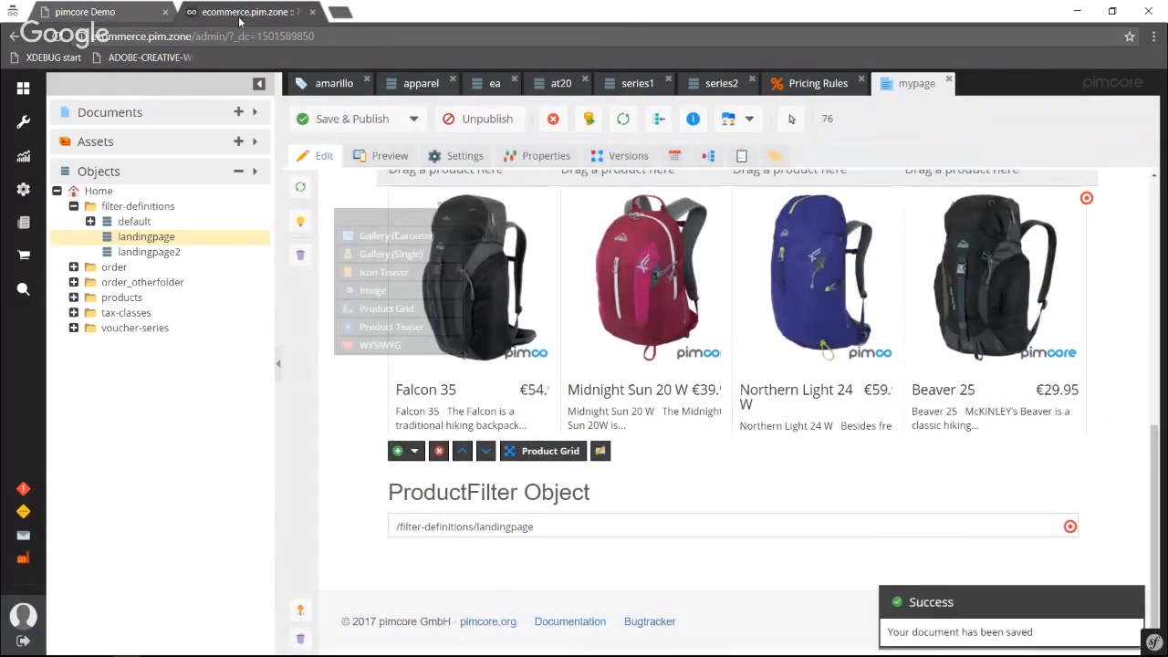
# Reload mypage in the storefront and examine its product teasers, the filtered product grid, and the gender and technology filters.
pyautogui.click(108, 13)
pyautogui.press('F5')
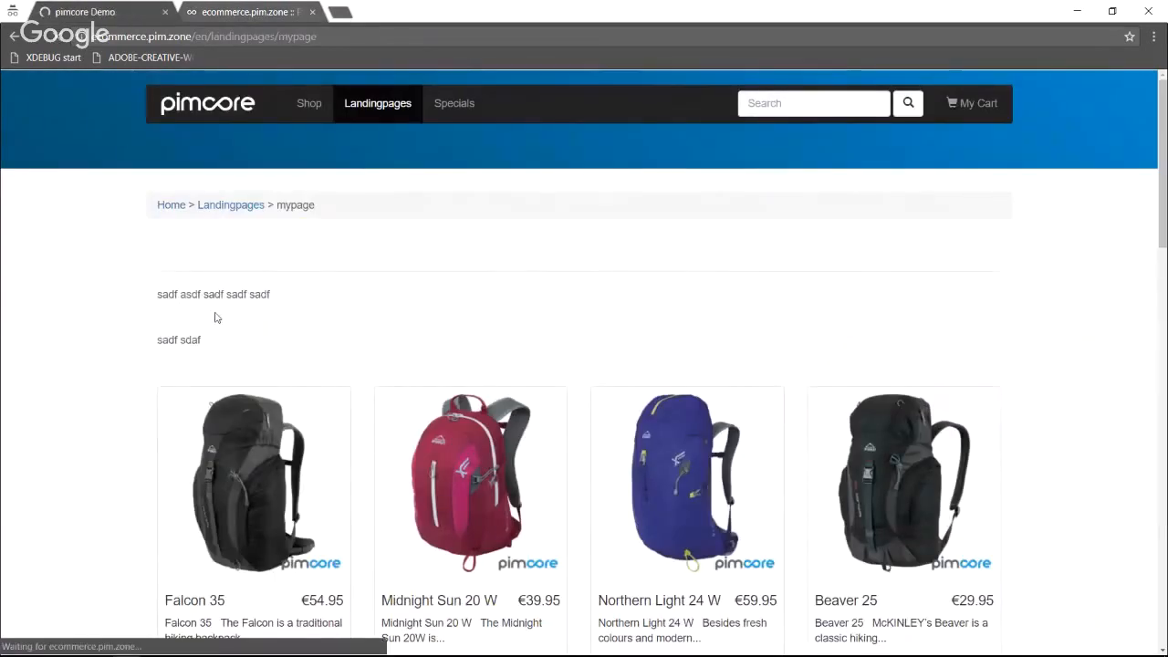
pyautogui.scroll(-3, 215, 311)
pyautogui.scroll(-2, 373, 355)
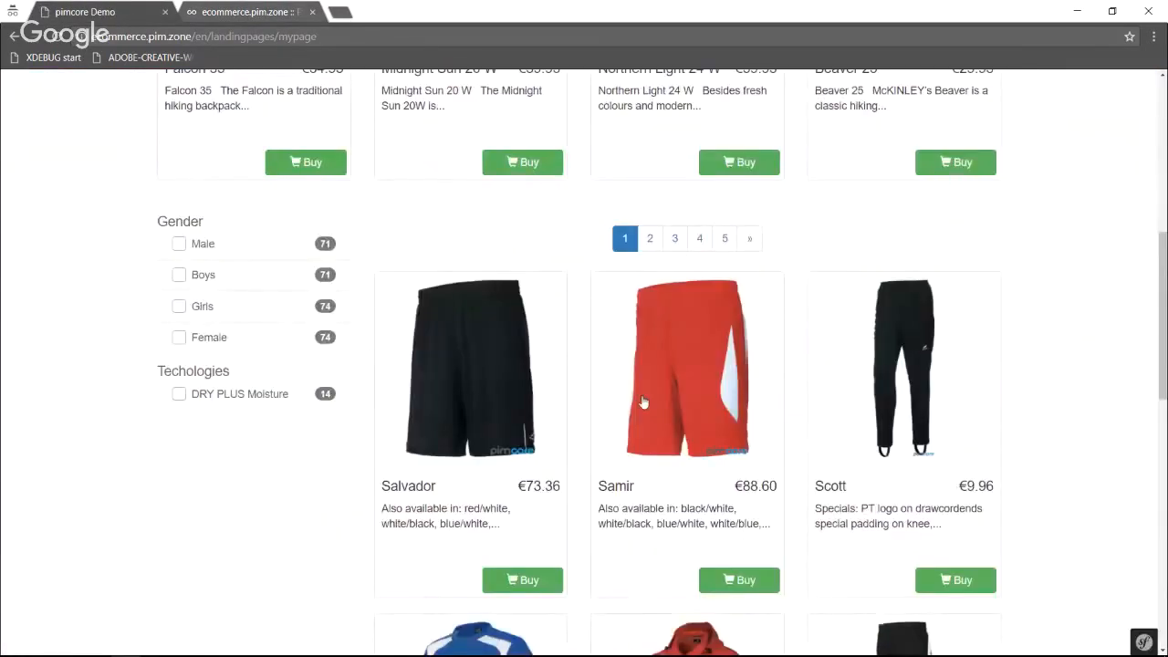
pyautogui.scroll(-2, 629, 412)
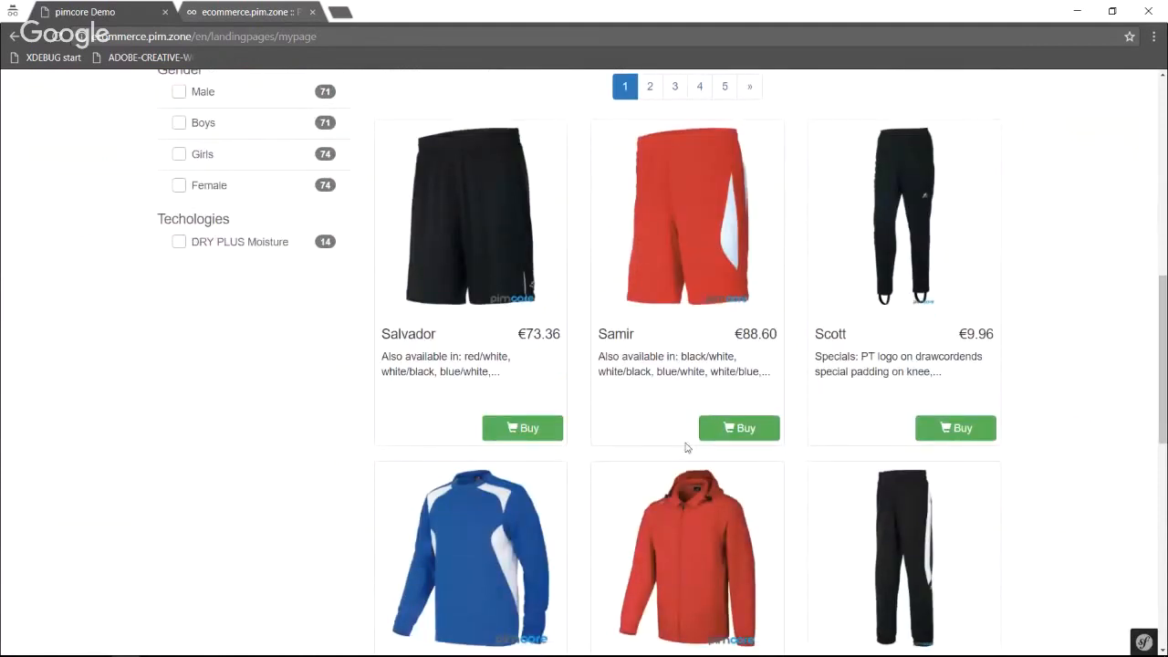
pyautogui.scroll(1, 105, 190)
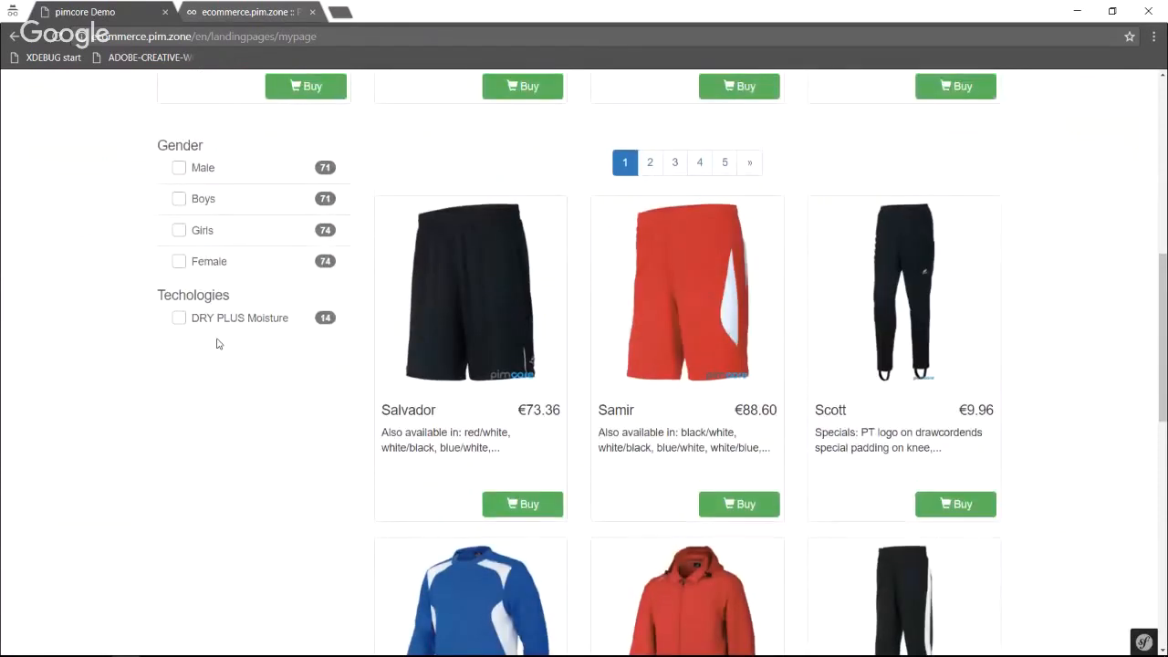
pyautogui.scroll(-3, 404, 322)
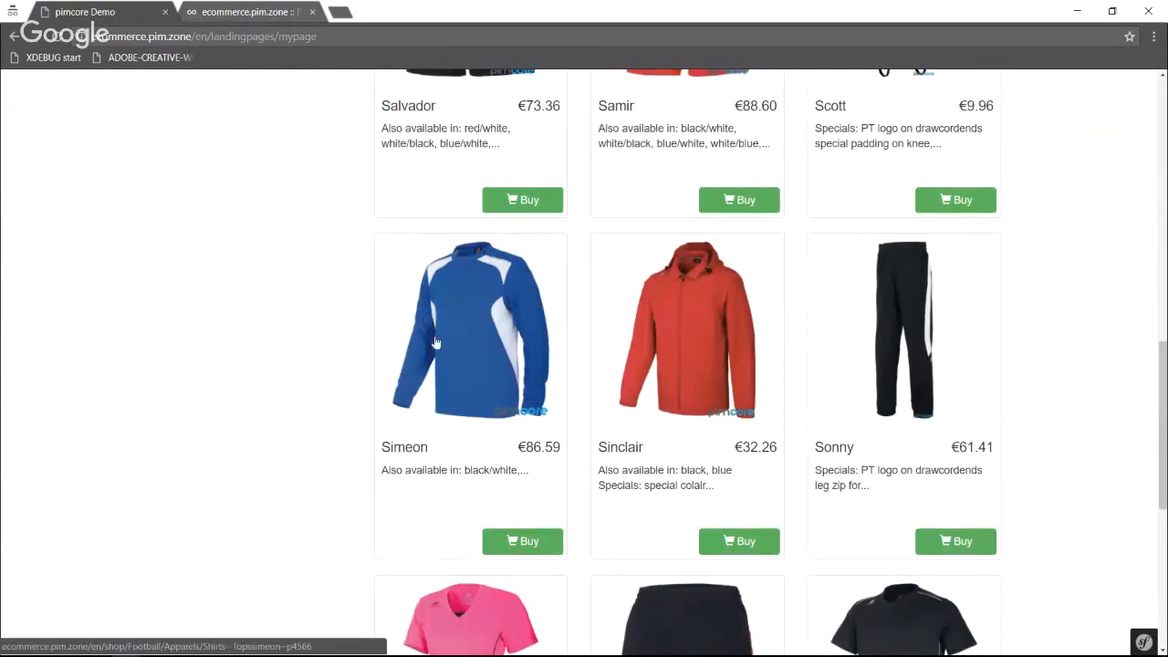
pyautogui.scroll(8, 436, 344)
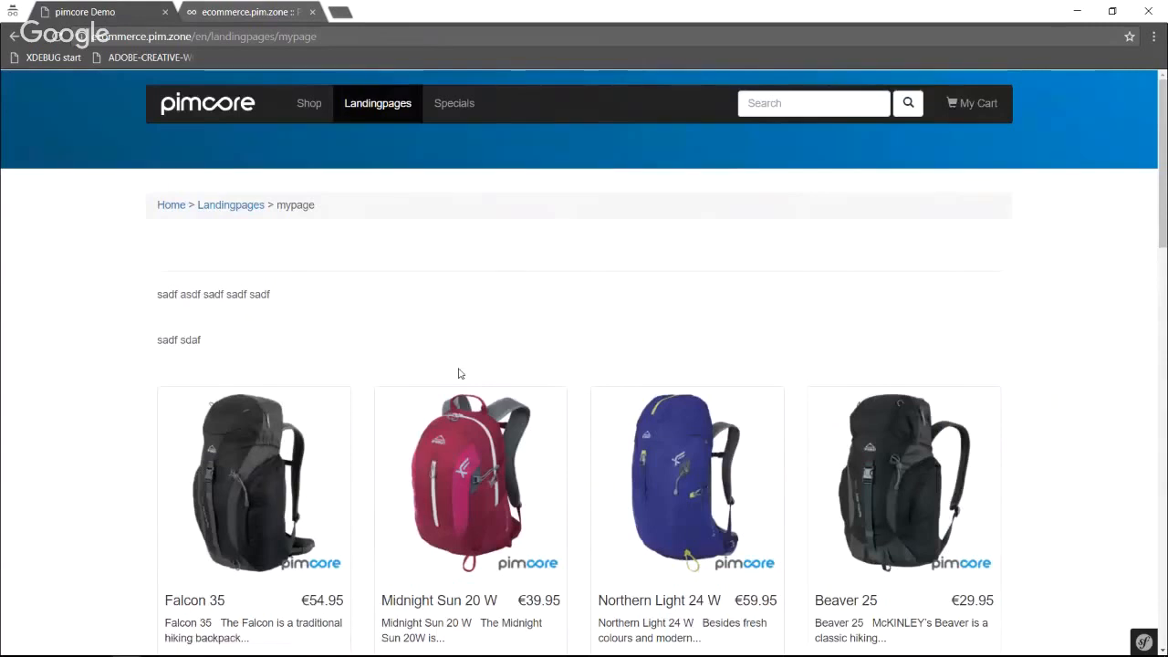
pyautogui.scroll(-2, 459, 373)
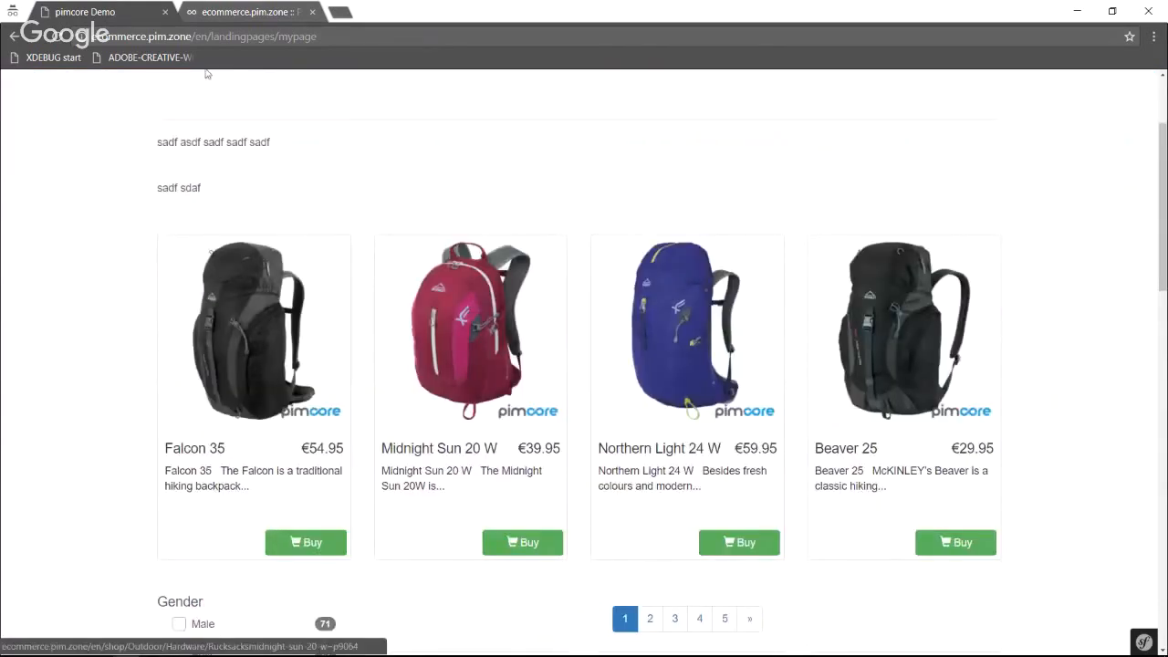
# Return to the backend and open the online shop order stored under order/2017/08/01.
pyautogui.click(222, 13)
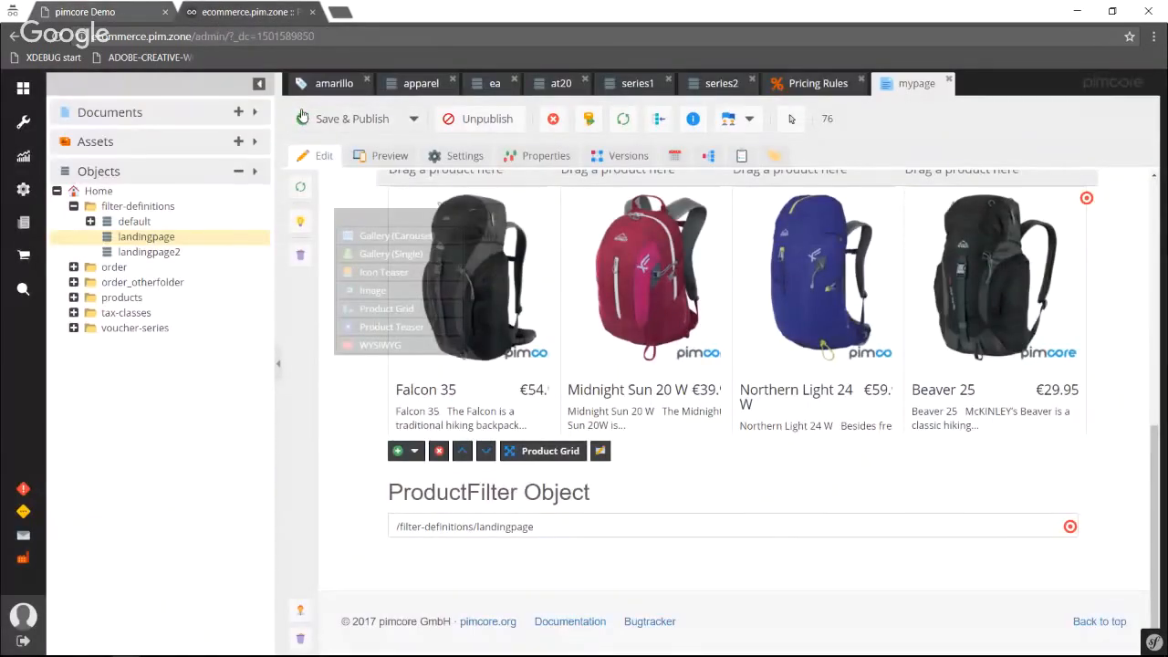
pyautogui.click(73, 268)
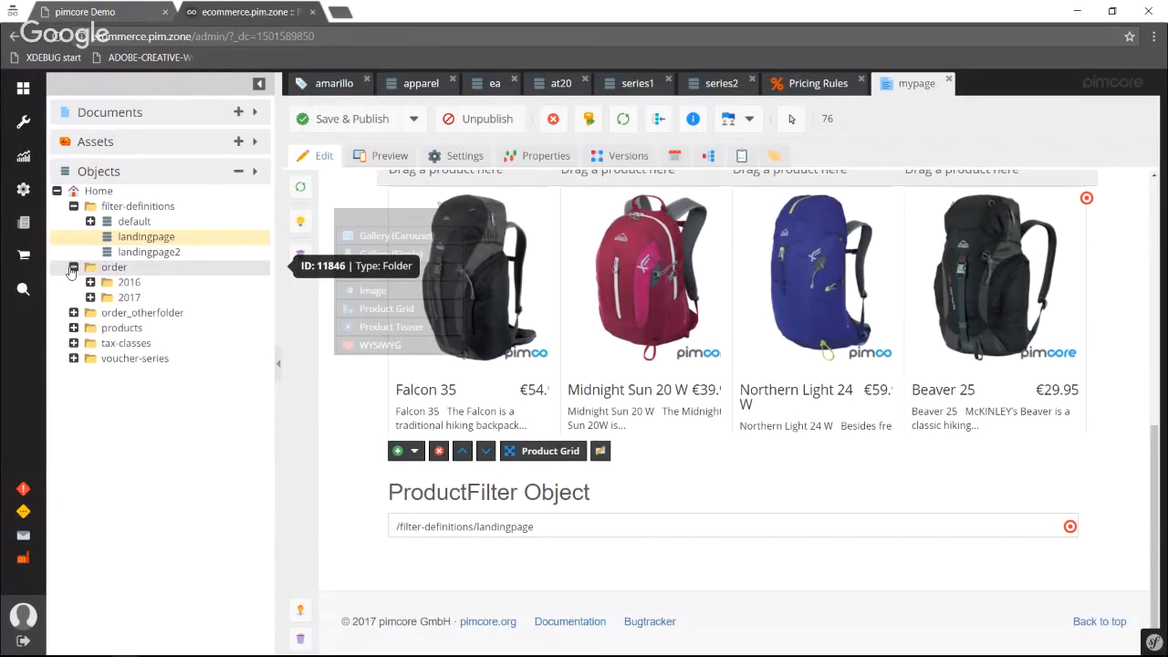
pyautogui.click(90, 298)
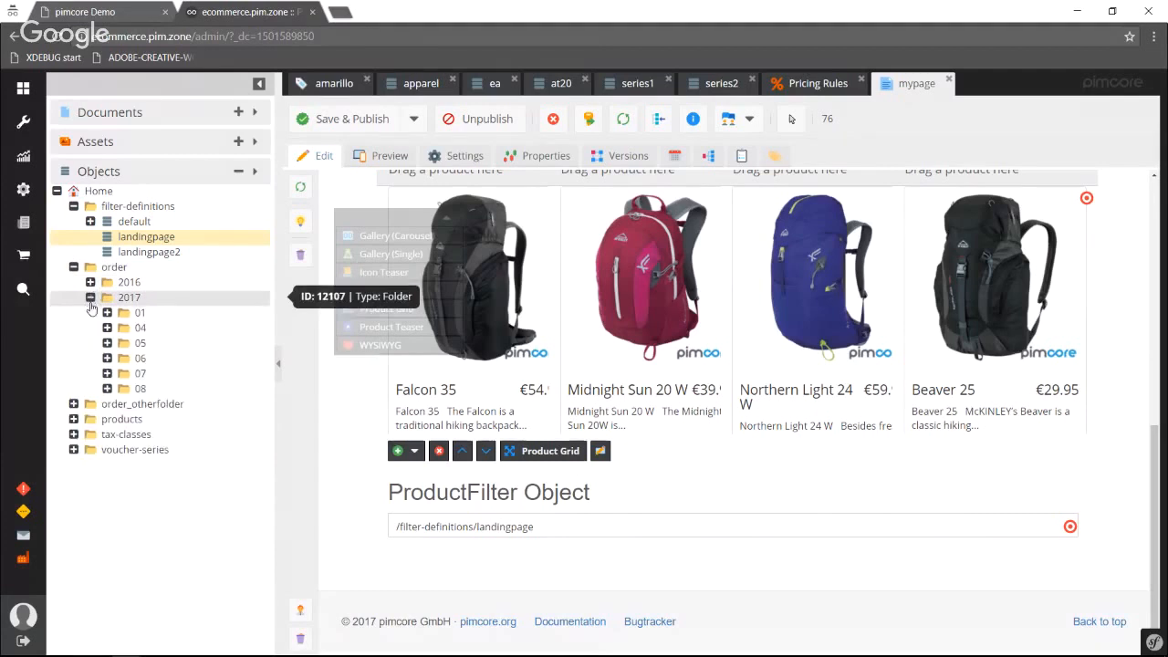
pyautogui.click(107, 389)
pyautogui.click(124, 404)
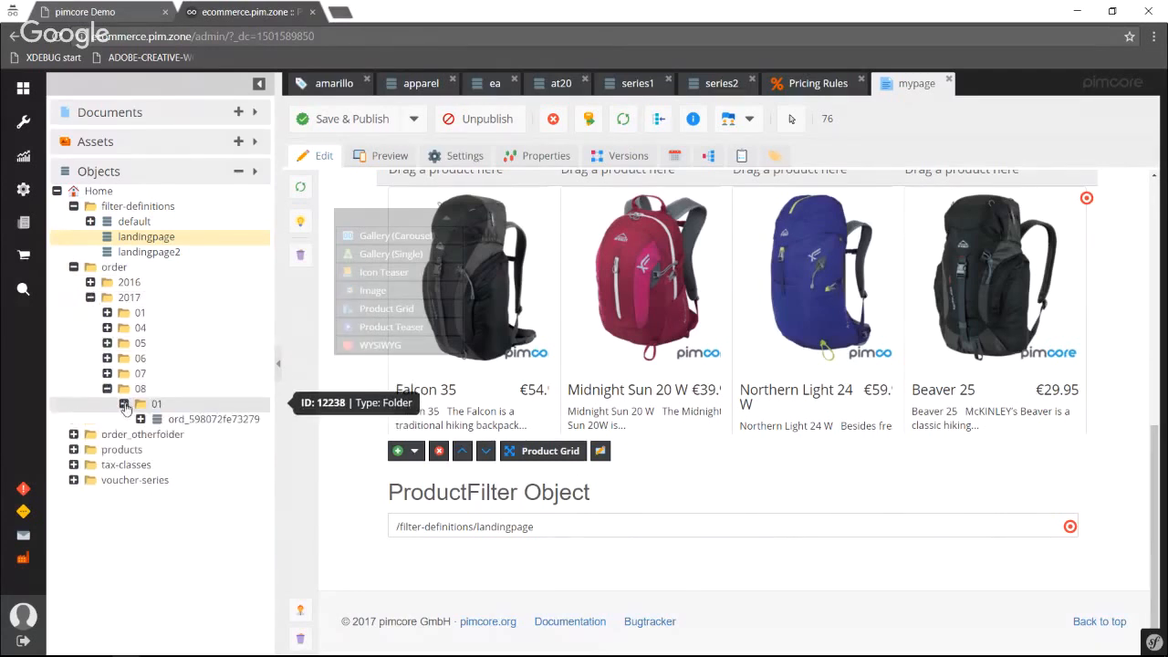
pyautogui.click(189, 425)
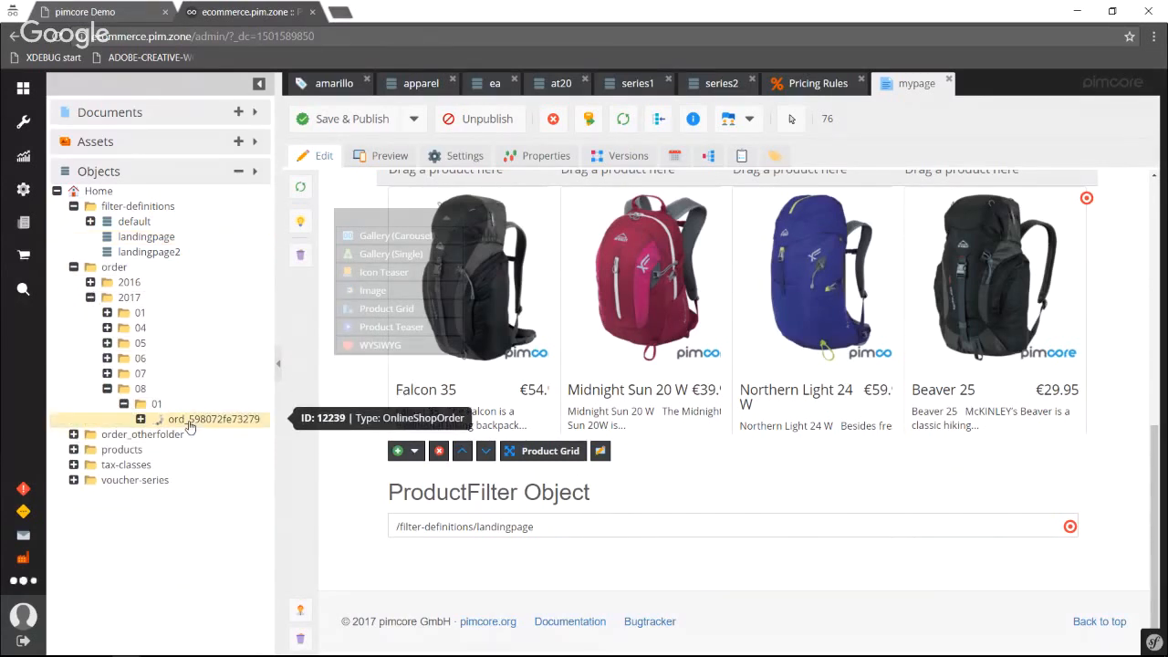
# Examine the order's general information, including its state, items, voucher price modification, totals and taxes.
pyautogui.scroll(-10, 796, 282)
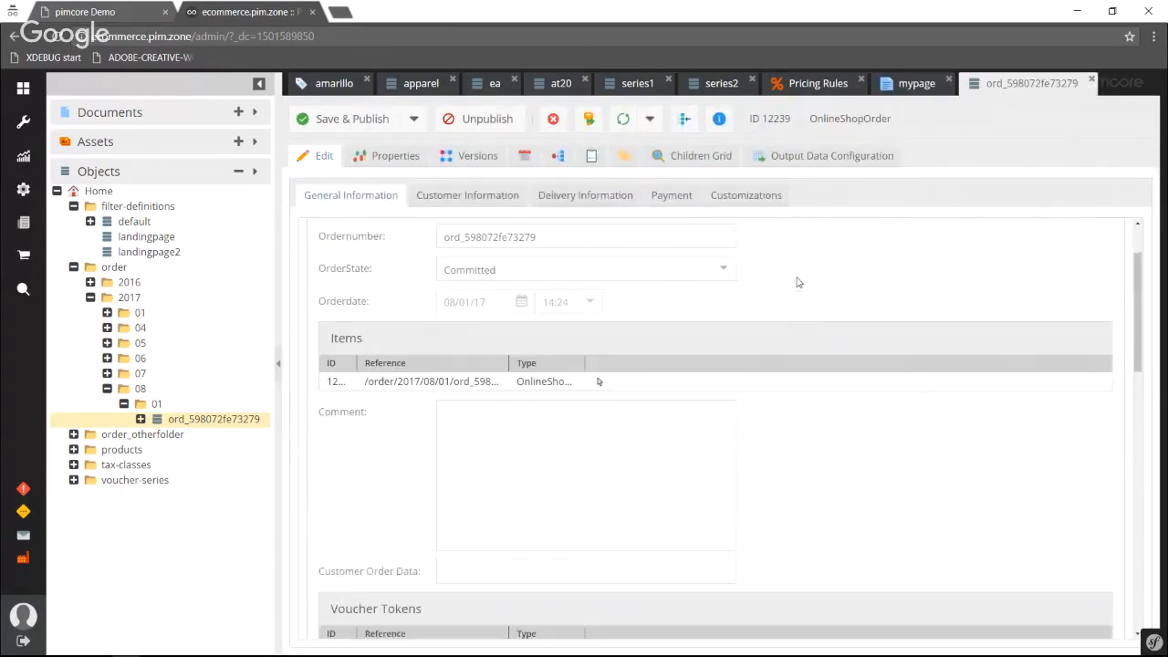
pyautogui.scroll(-5, 796, 282)
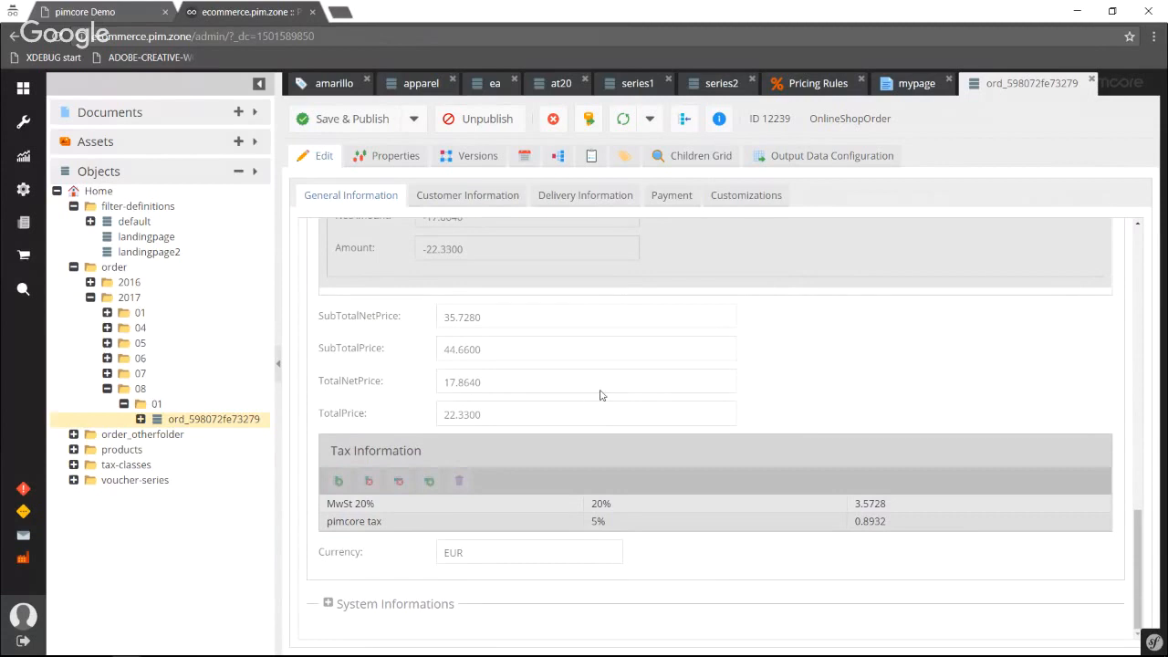
pyautogui.scroll(10, 604, 392)
pyautogui.scroll(5, 607, 376)
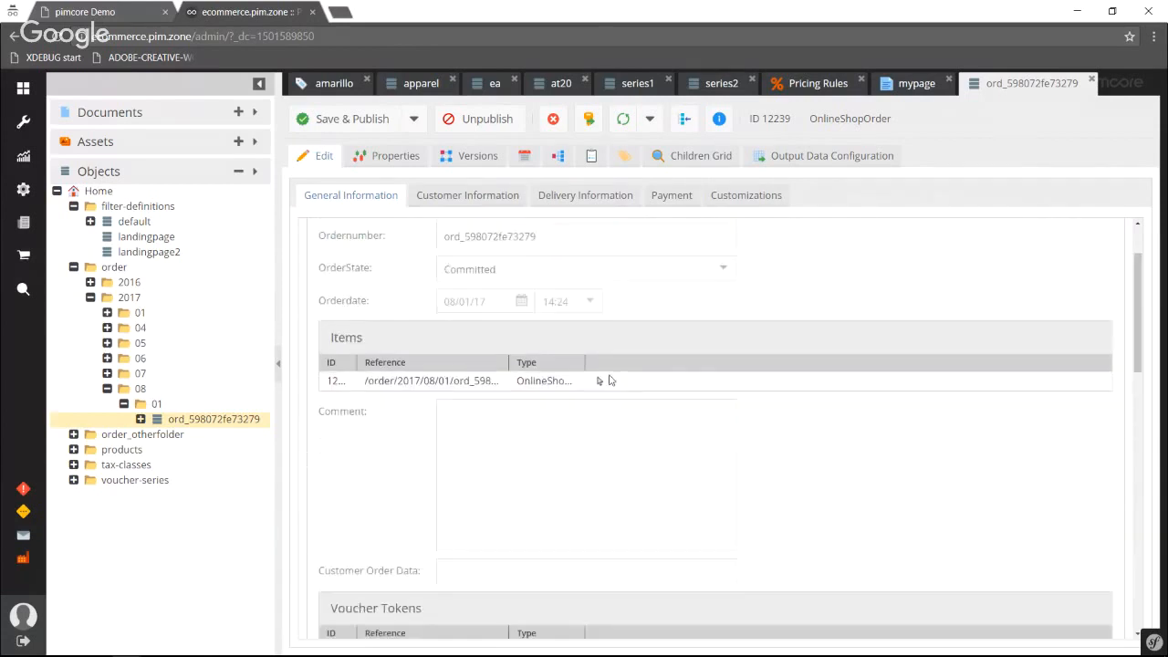
pyautogui.scroll(-8, 603, 373)
pyautogui.scroll(-3, 429, 401)
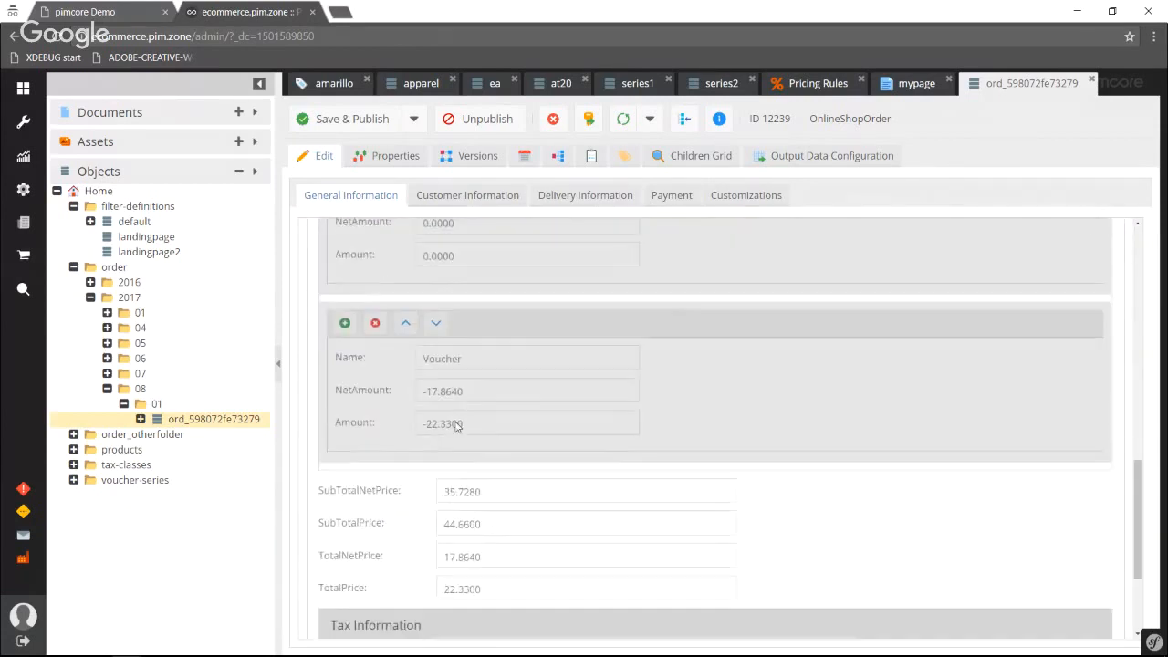
# Review the order's customer, delivery and payment information, and return to its general information.
pyautogui.click(465, 195)
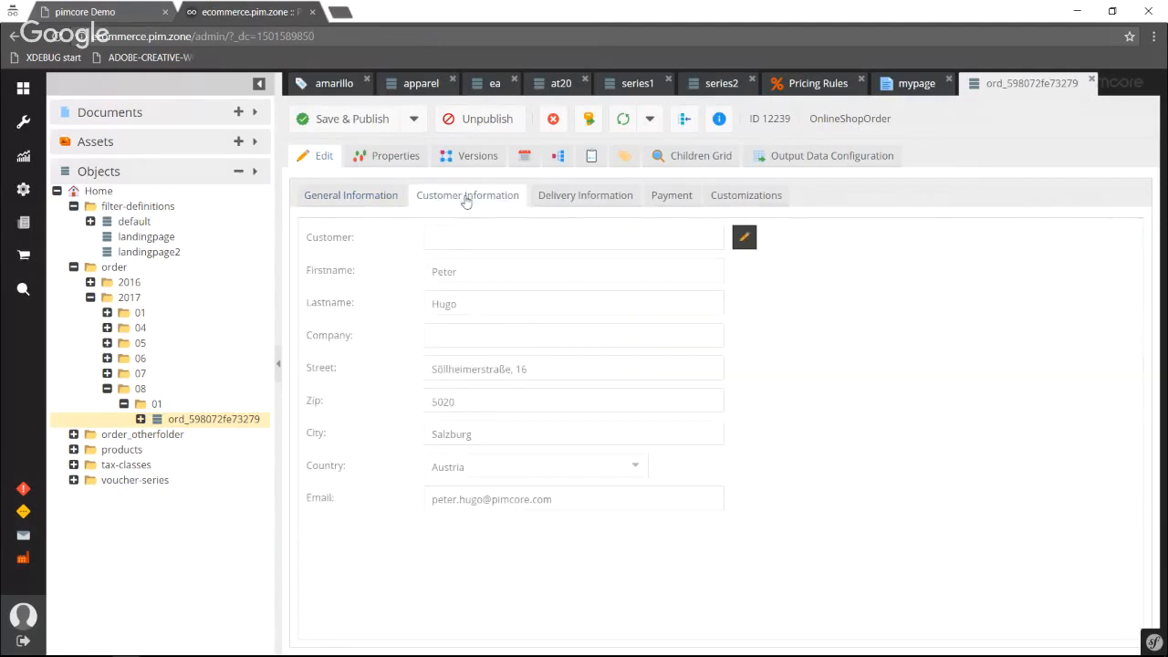
pyautogui.click(572, 197)
pyautogui.click(675, 192)
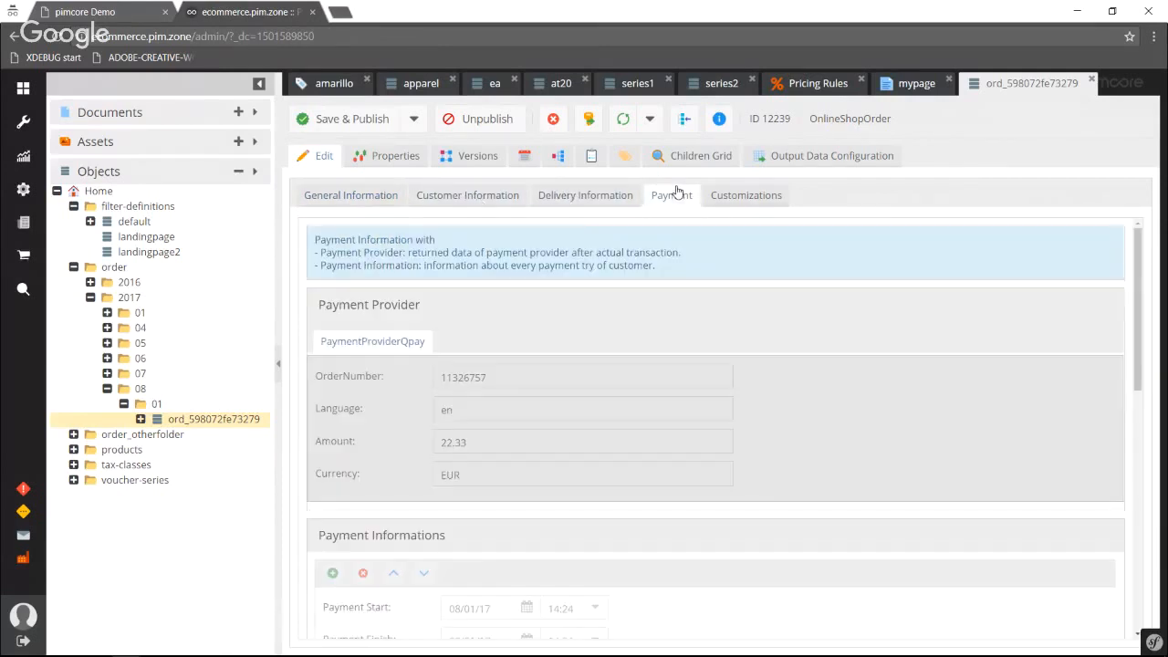
pyautogui.click(542, 203)
pyautogui.click(500, 205)
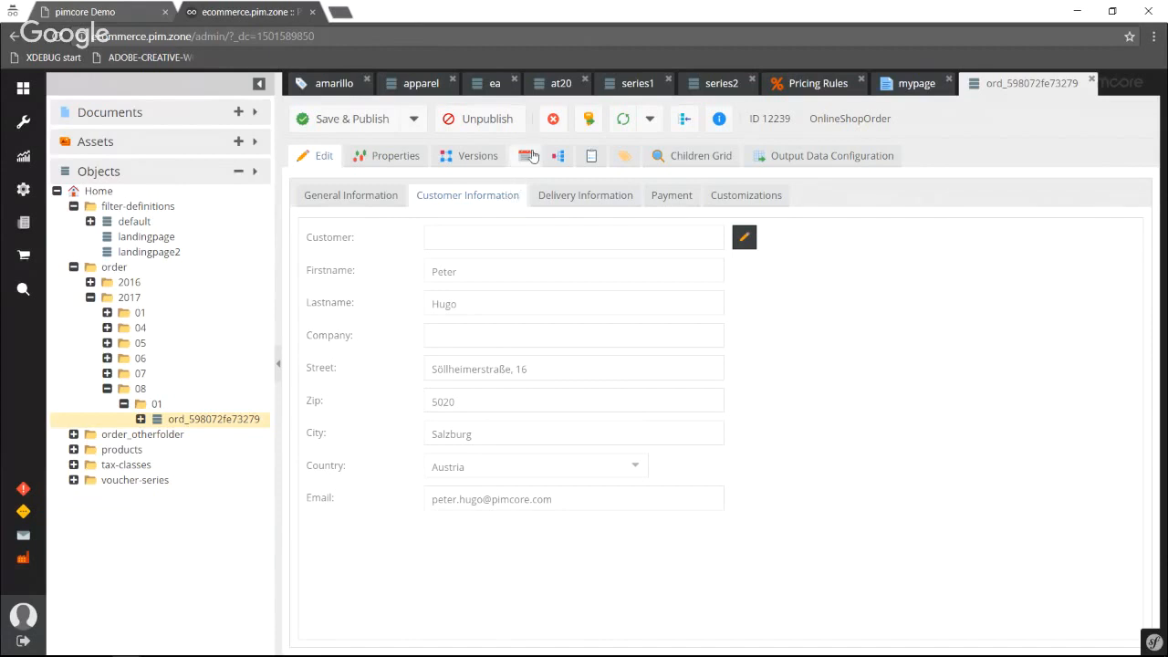
pyautogui.click(322, 197)
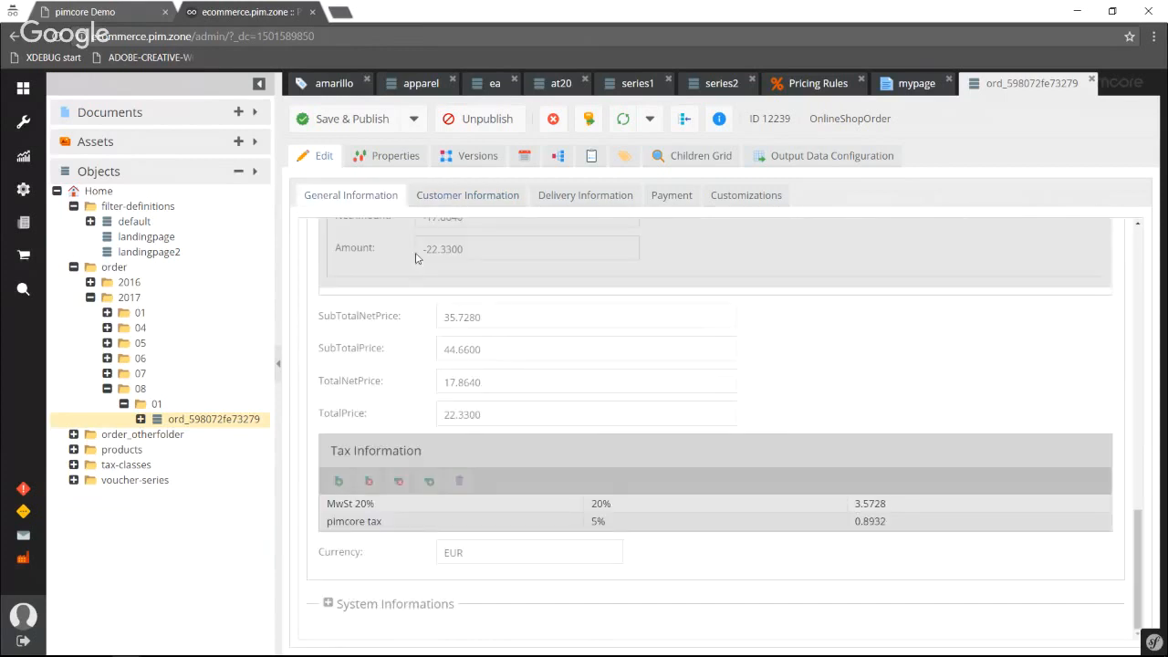
# Open the order's FORCE HG item, examine its product, price, tax and pricing rule information, and close it.
pyautogui.click(141, 420)
pyautogui.click(196, 434)
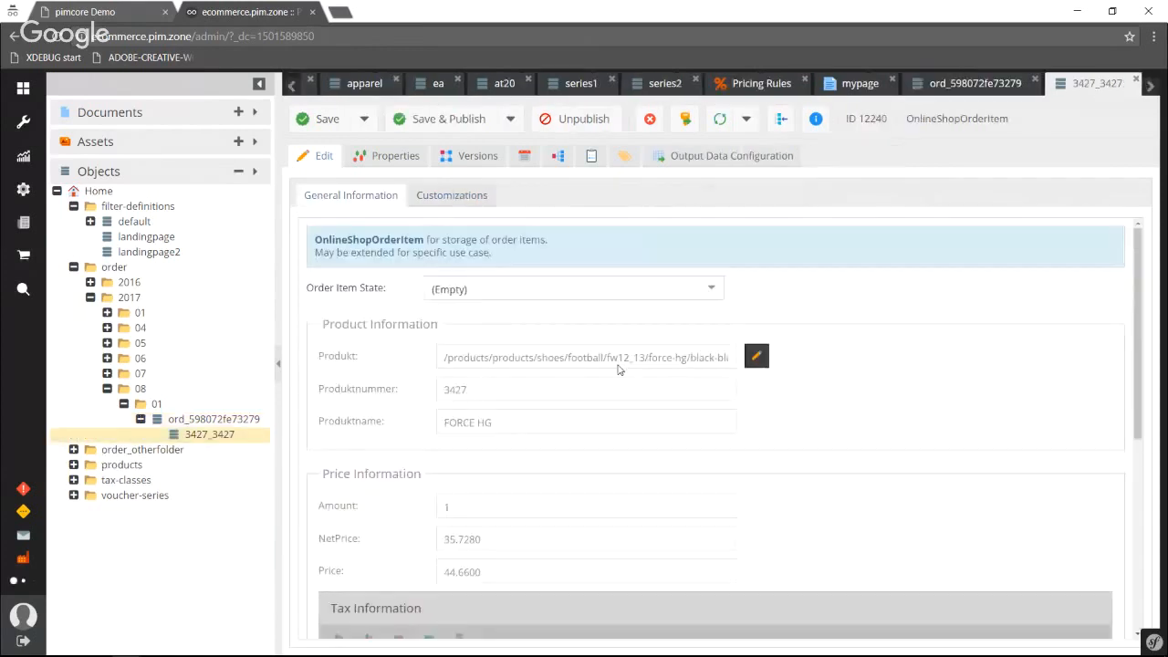
pyautogui.scroll(-1, 649, 380)
pyautogui.scroll(-4, 648, 379)
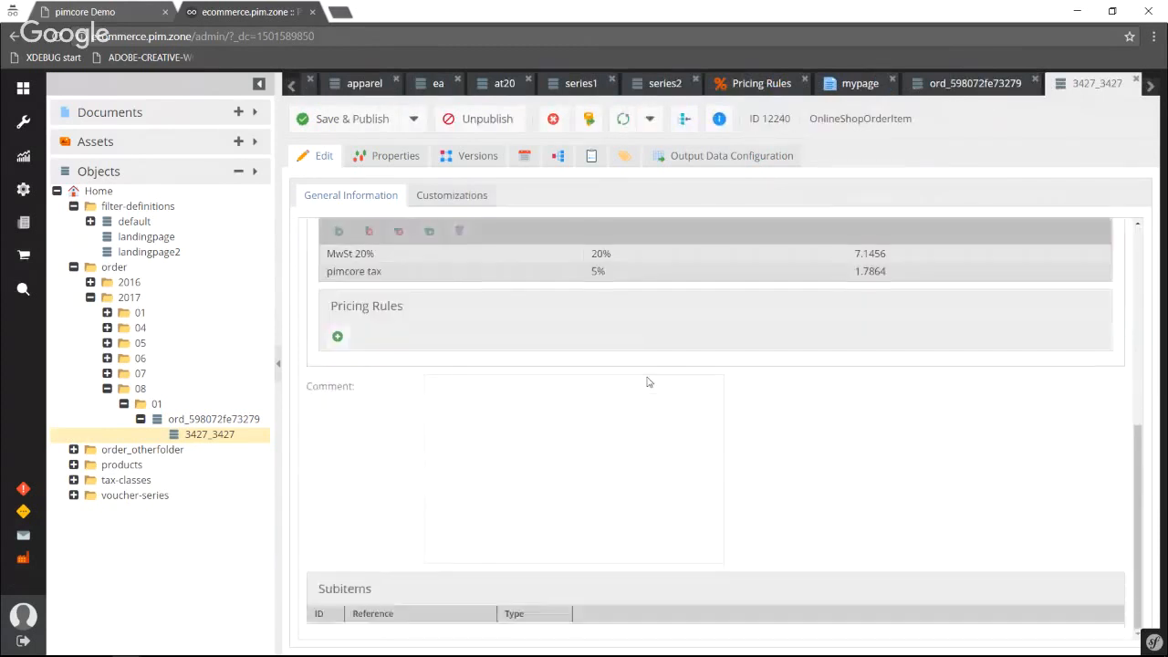
pyautogui.scroll(5, 649, 381)
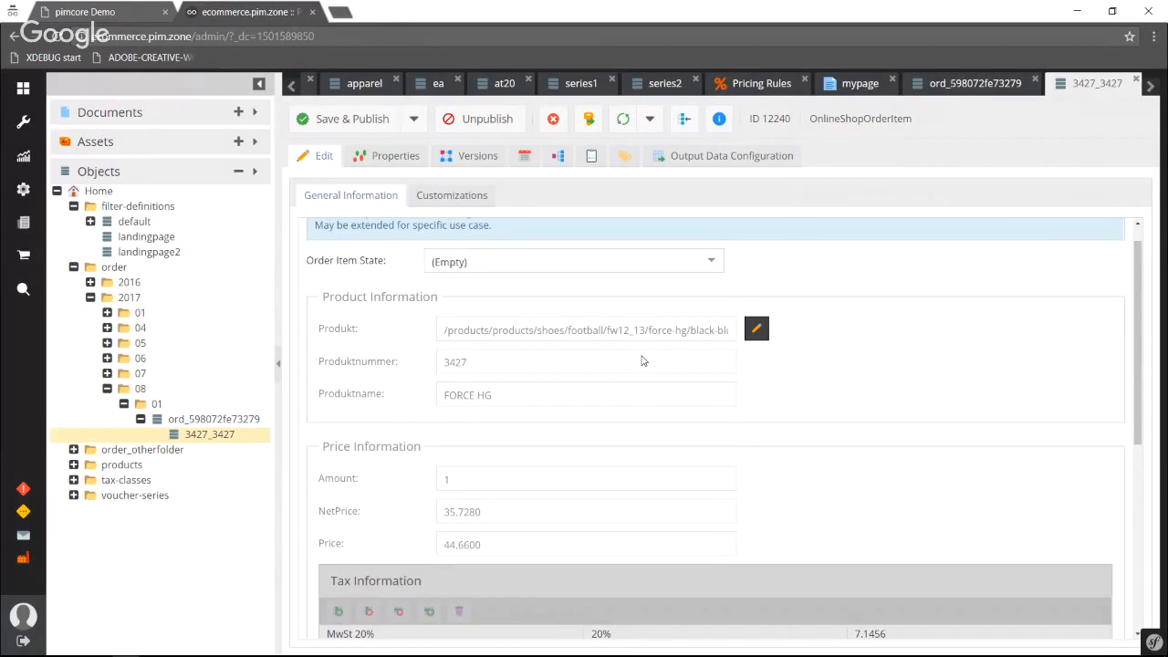
pyautogui.scroll(1, 641, 360)
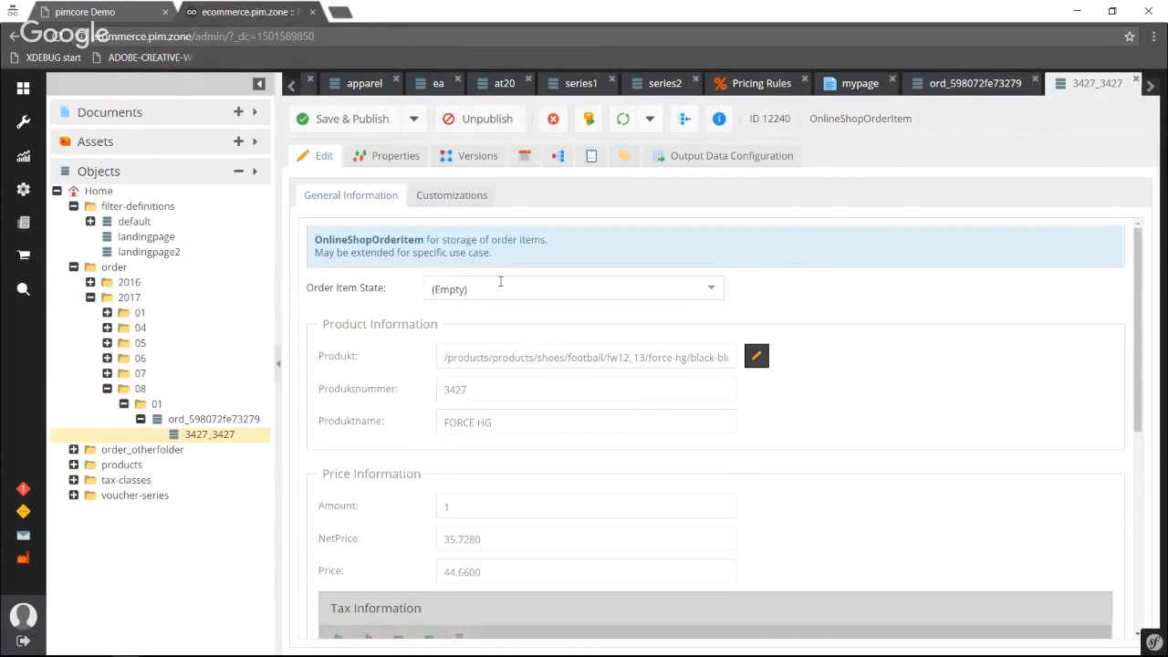
pyautogui.click(1136, 81)
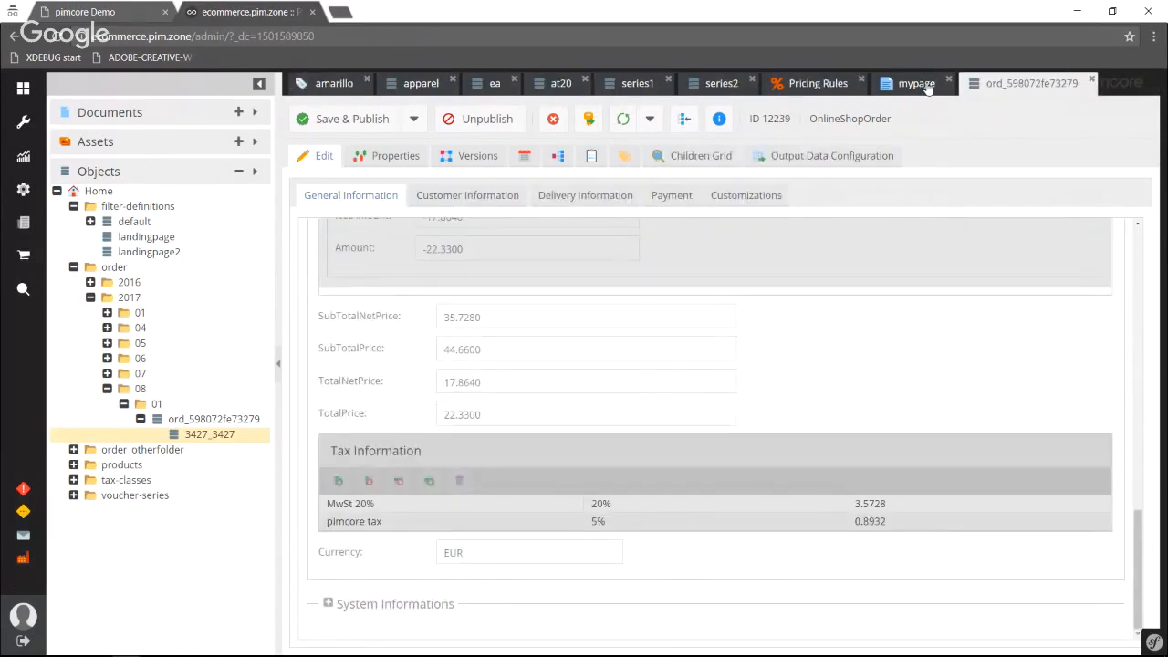
# Open the back office order list and show the details of the Aug 1, 2017, 9:13:09 AM order.
pyautogui.click(173, 419)
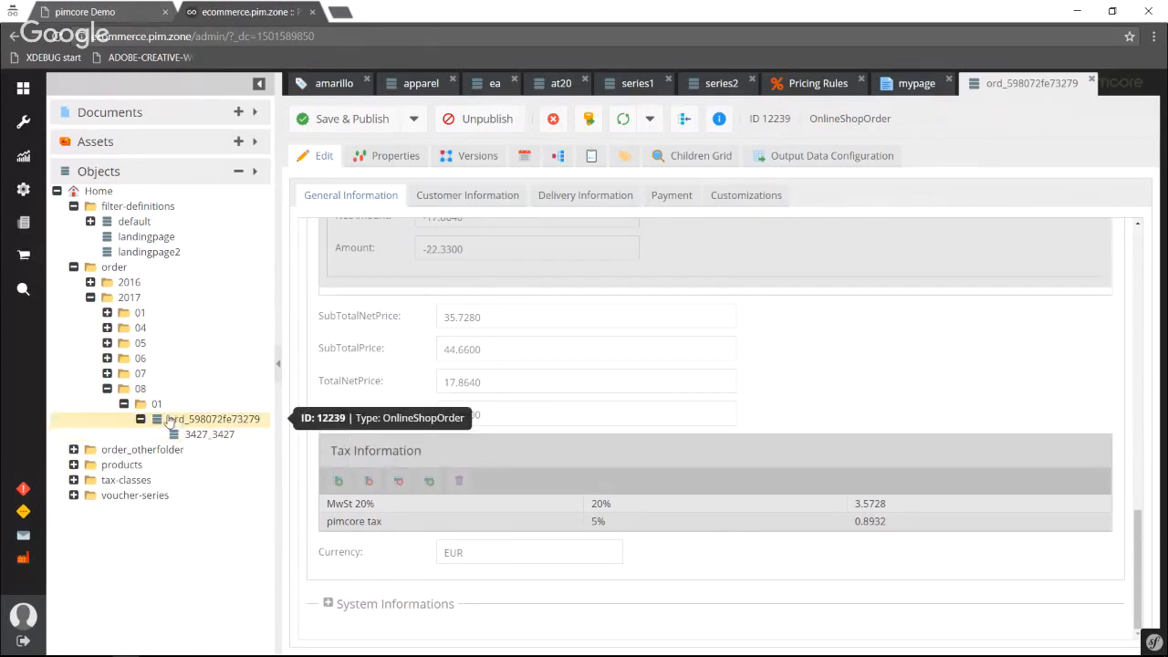
pyautogui.click(28, 261)
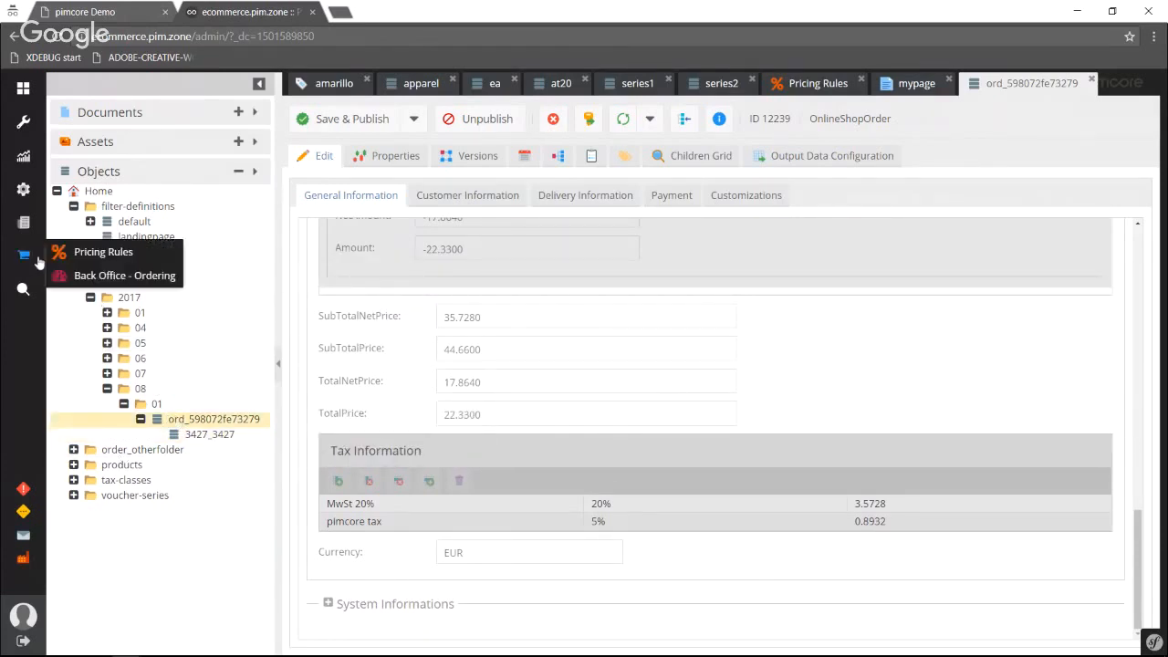
pyautogui.click(117, 279)
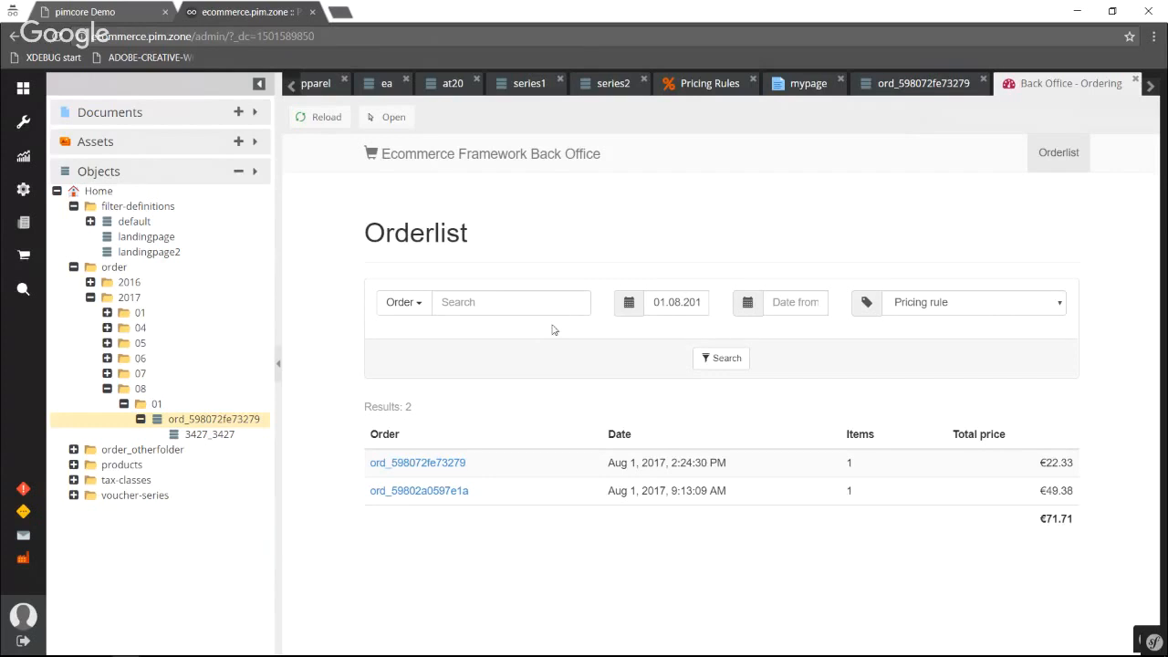
pyautogui.click(412, 491)
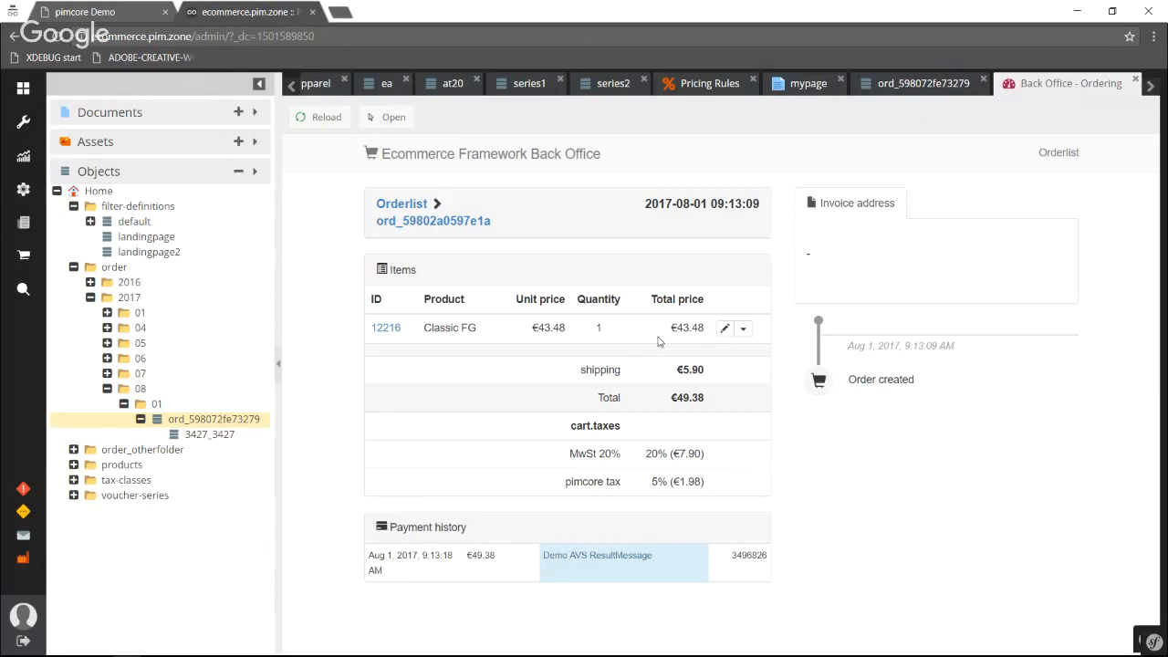
# File a complaint for the Classic FG item with quantity 1 and the message "sdfasdf".
pyautogui.click(744, 332)
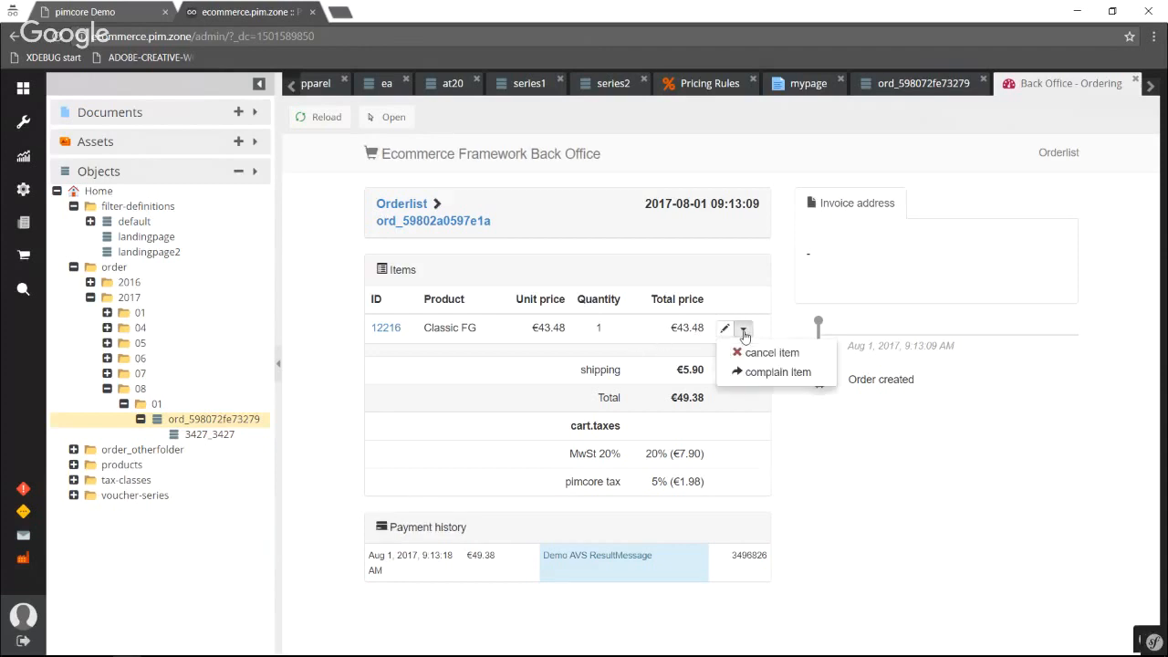
pyautogui.click(767, 372)
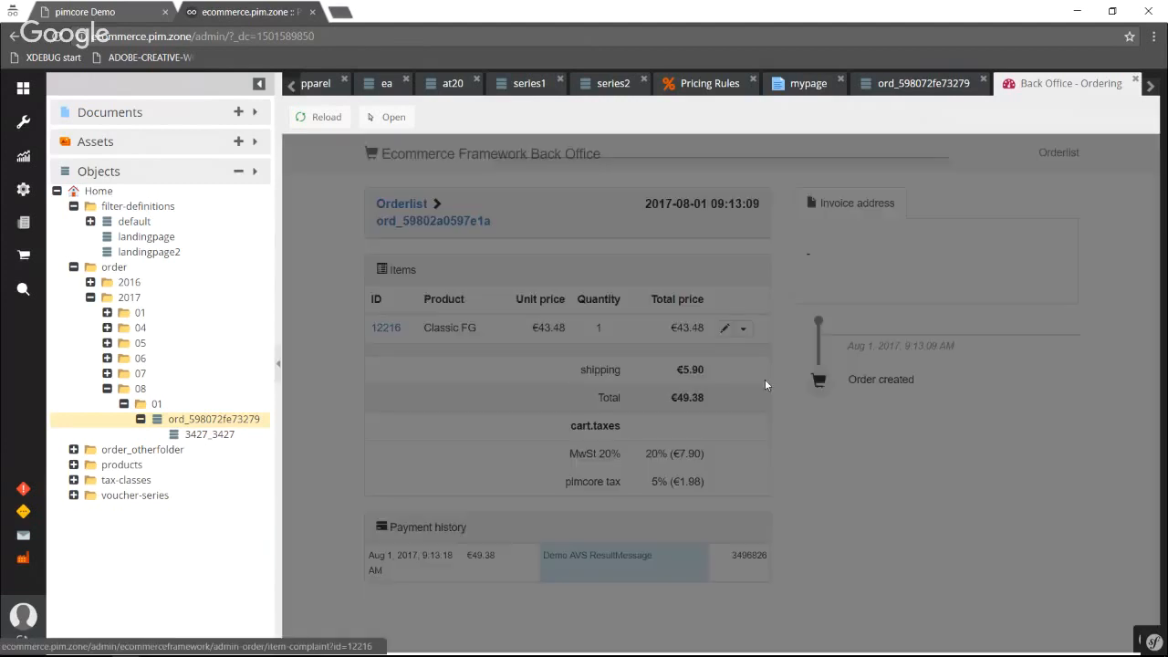
pyautogui.write('sdfasdf')
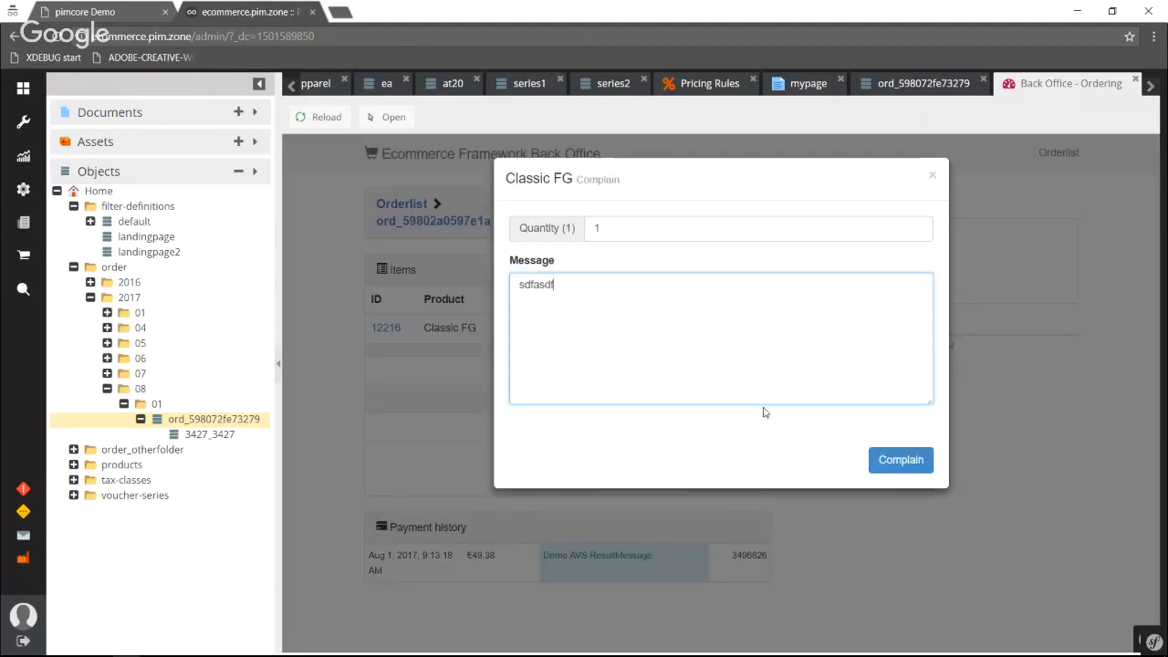
pyautogui.click(900, 459)
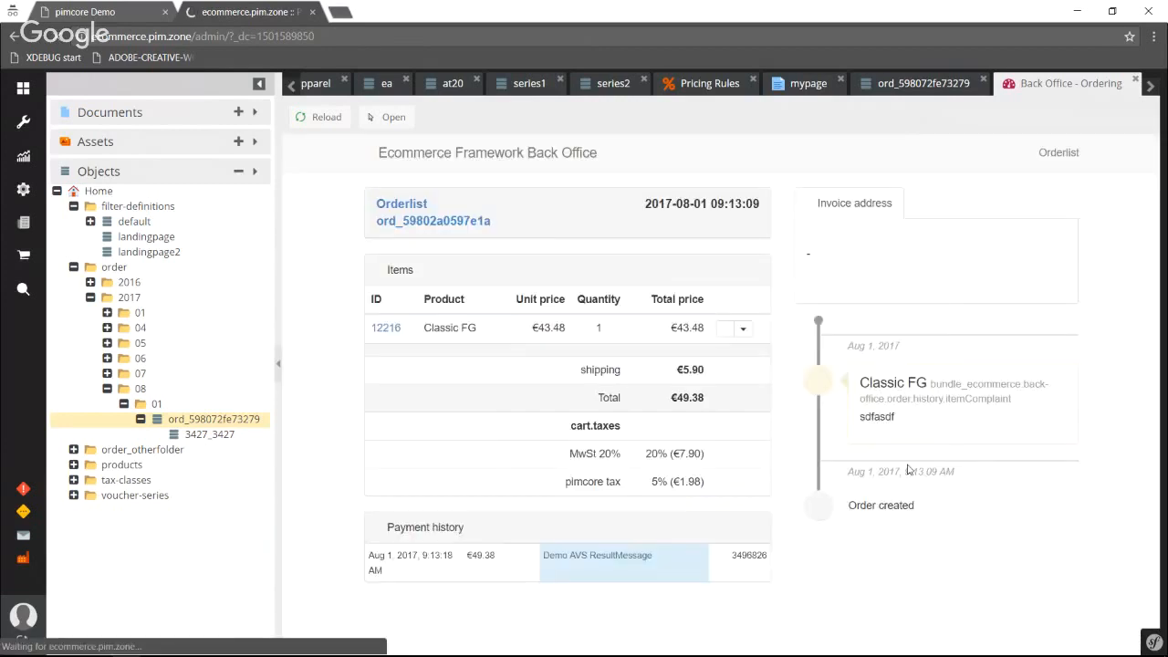
# Cancel the Classic FG item of the order and confirm the cancellation.
pyautogui.click(742, 327)
pyautogui.click(764, 354)
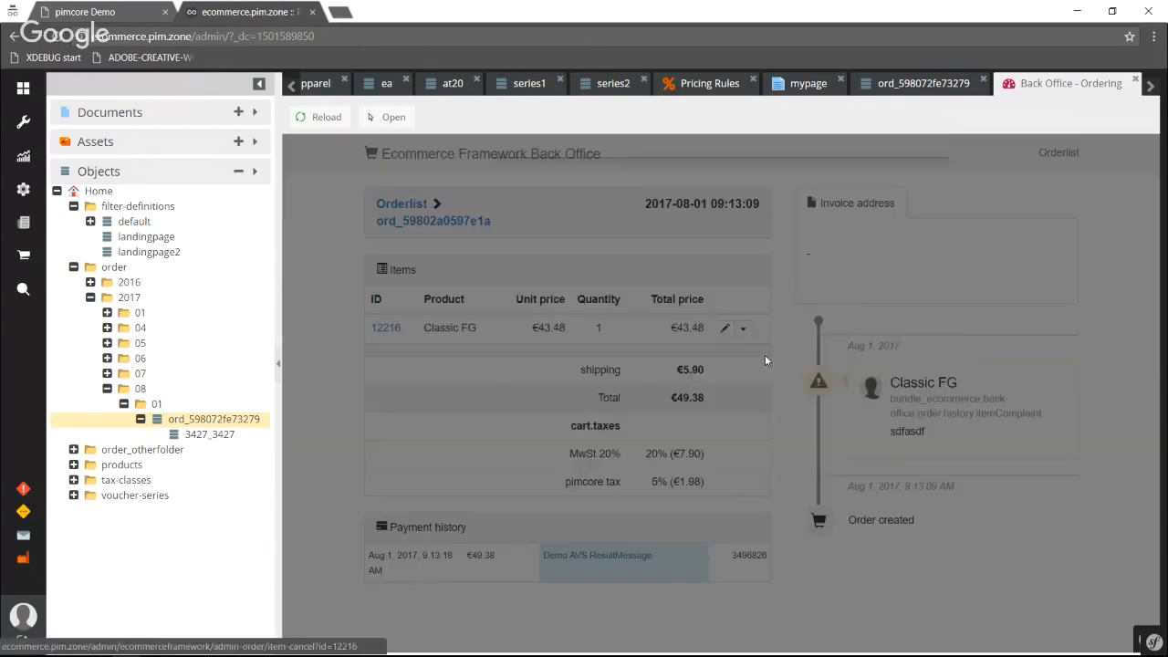
pyautogui.click(905, 425)
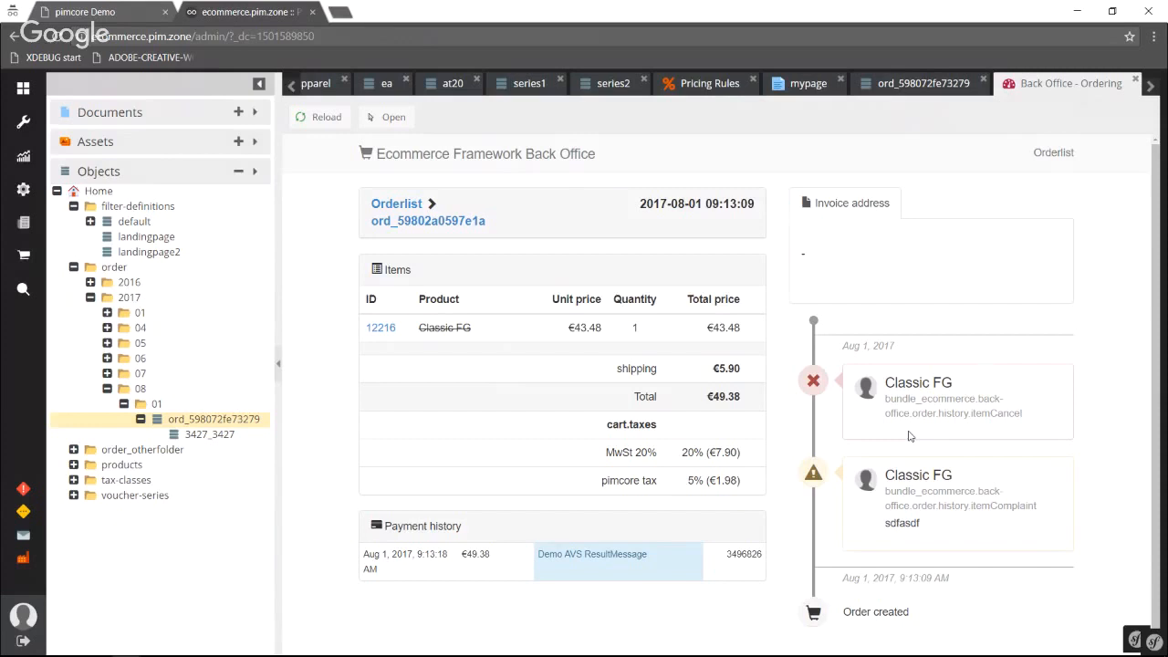
# Switch to the running PowerPoint slide show and advance it to the "Where to get it" slide.
pyautogui.moveTo(717, 637)
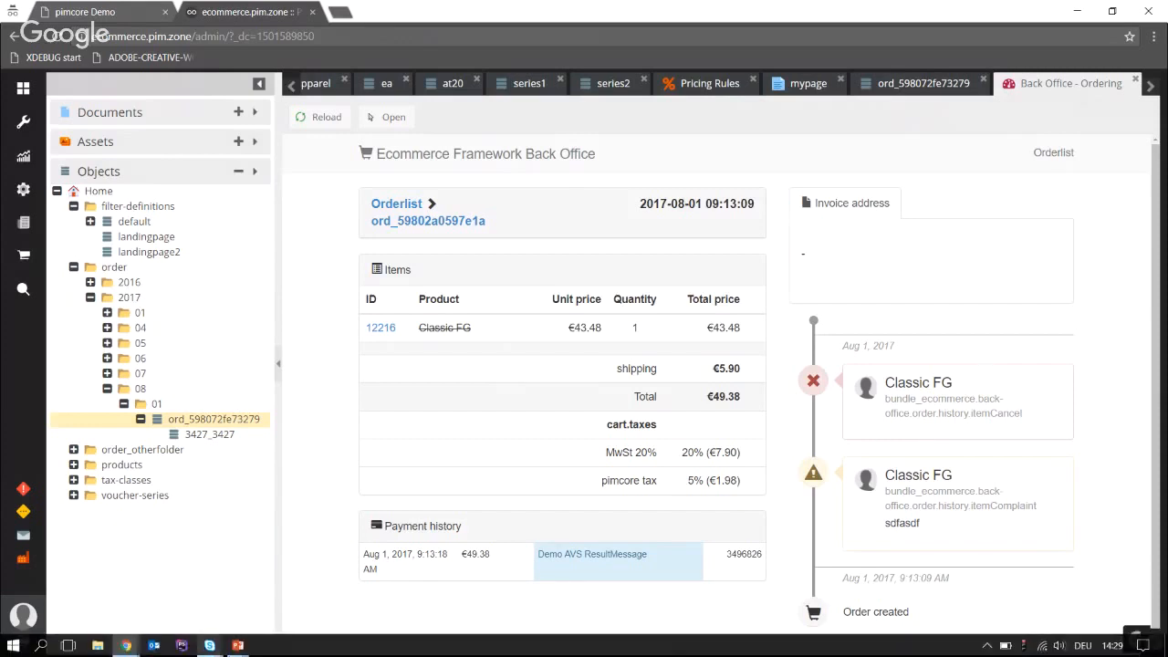
pyautogui.click(239, 646)
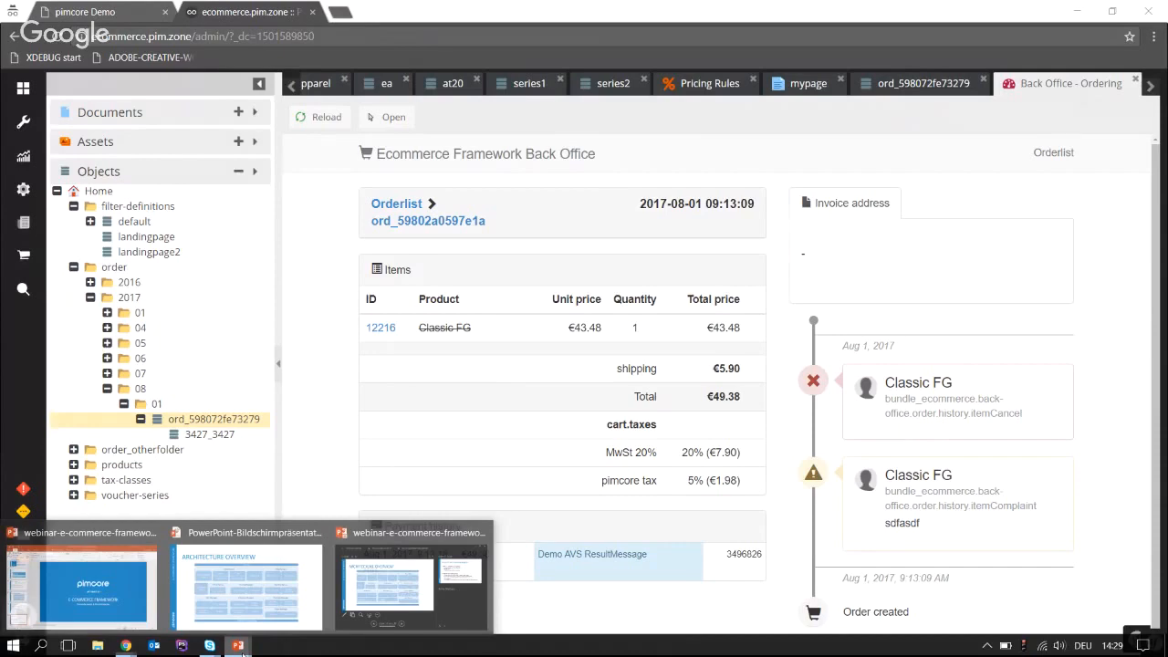
pyautogui.moveTo(280, 582)
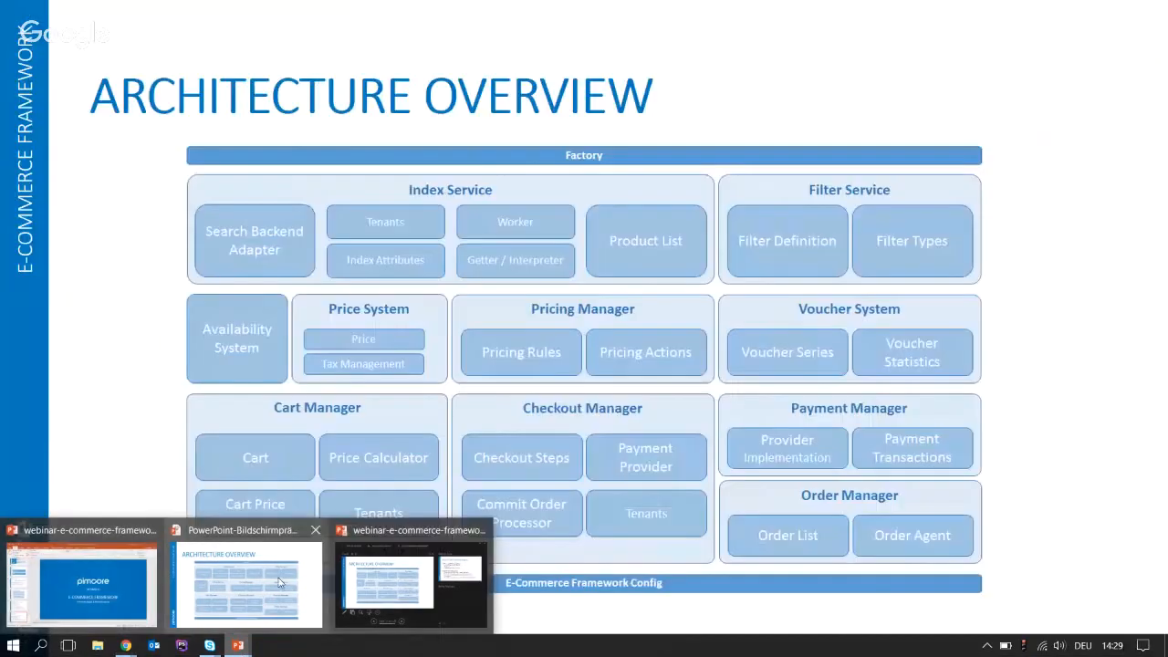
pyautogui.click(280, 582)
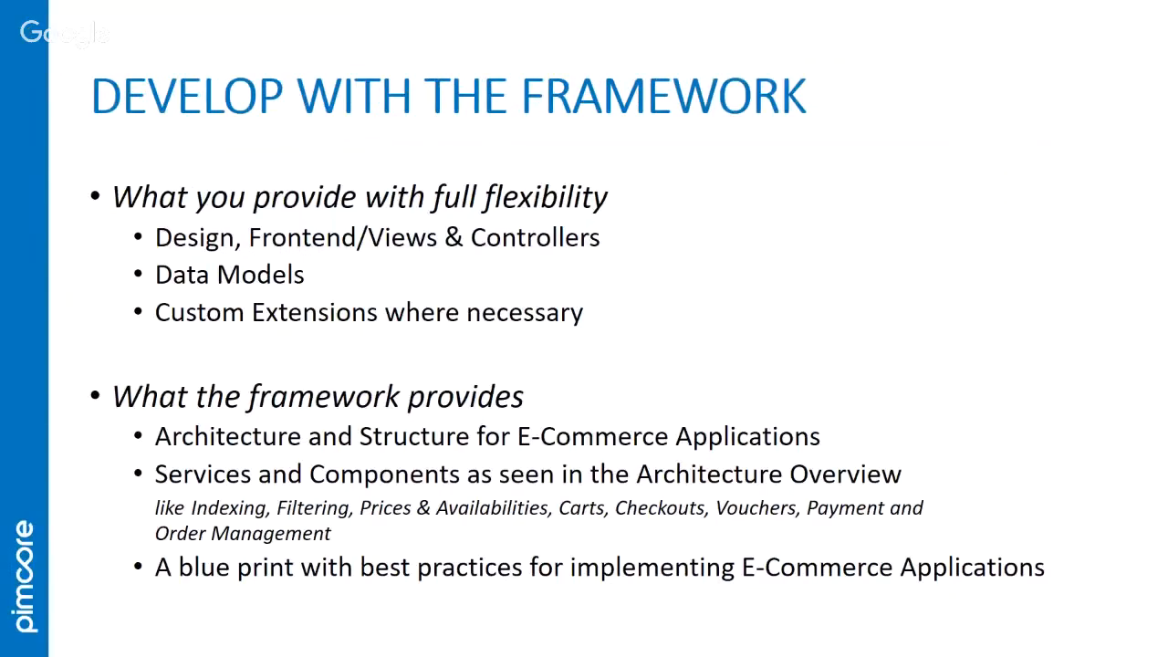
pyautogui.press('Right')
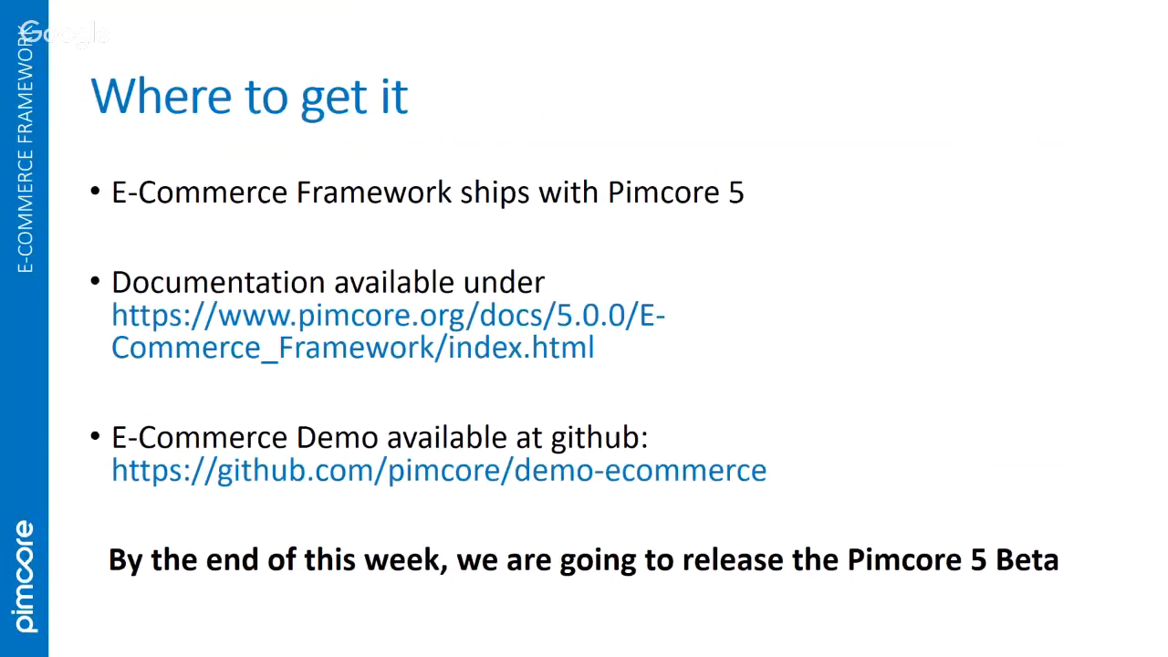